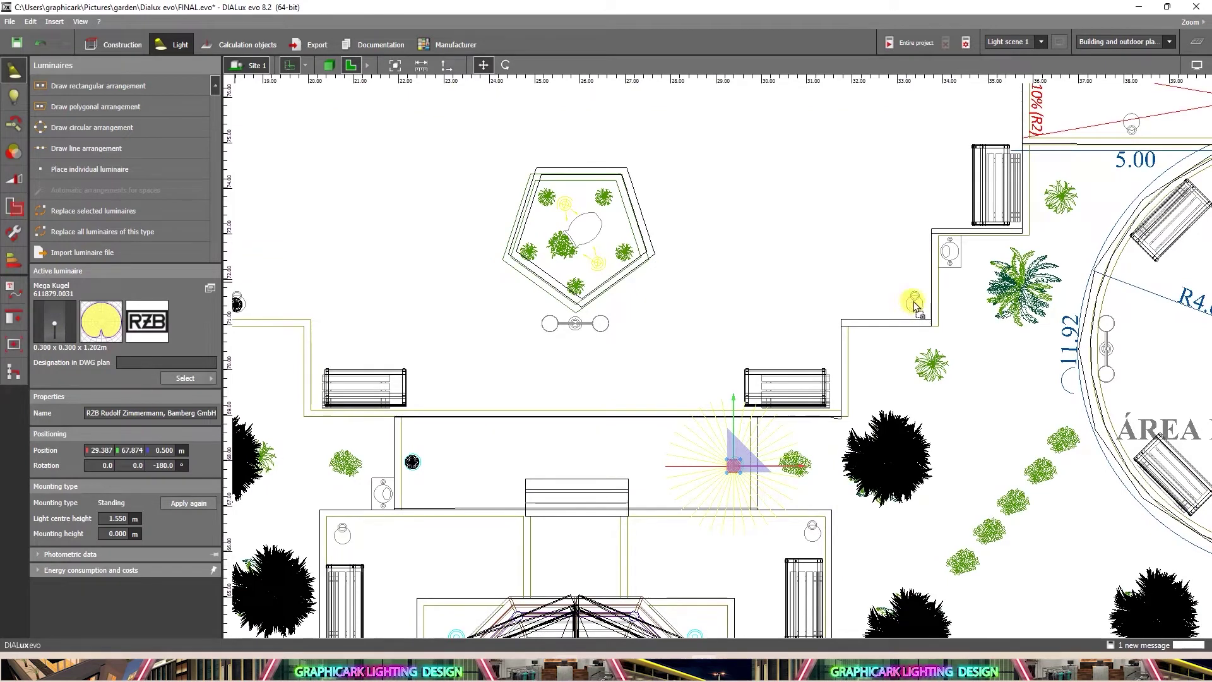
# Place Mega Kugel luminaires on the stepped plaza corner's lamp symbol at about 33.38, 71.66 m and the S=10% (R2) ramp's at about 38.17, 75.36 m
pyautogui.click(916, 300)
pyautogui.scroll(-2, 916, 300)
pyautogui.scroll(-1, 917, 317)
pyautogui.moveTo(874, 289); pyautogui.dragTo(780, 226, button='middle')
pyautogui.scroll(-1, 783, 226)
pyautogui.moveTo(868, 164); pyautogui.dragTo(705, 341, button='middle')
pyautogui.scroll(4, 706, 340)
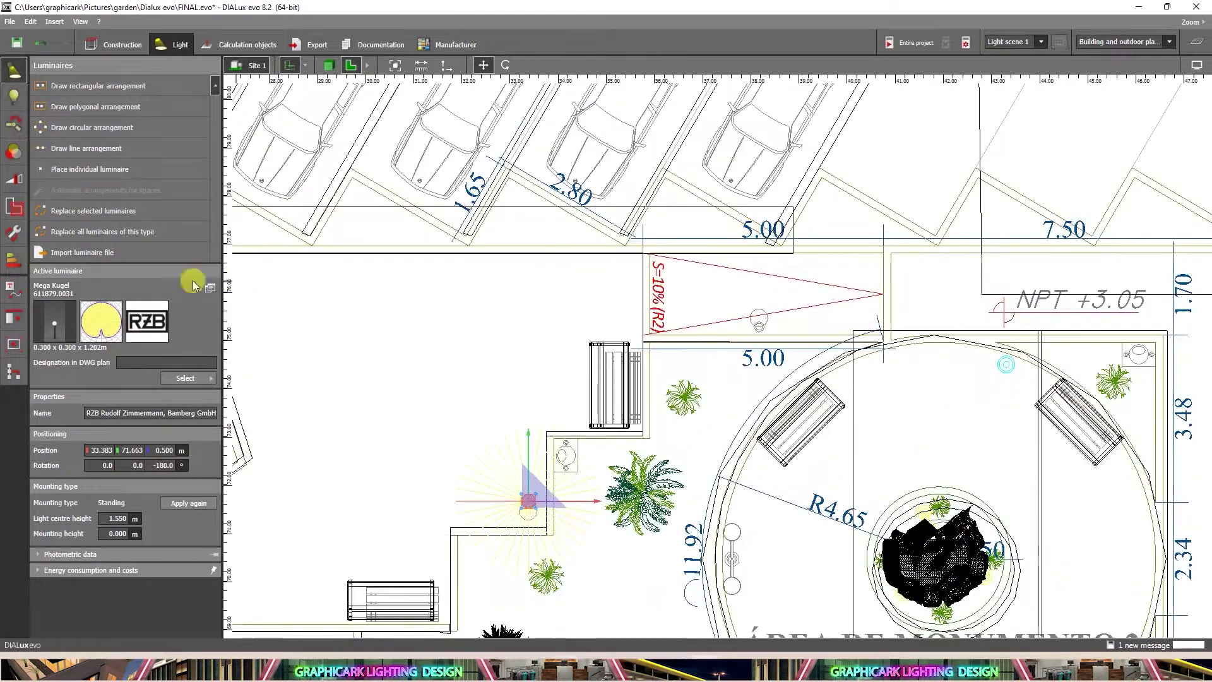
pyautogui.click(761, 326)
# Place a Mega Kugel luminaire on the marked walkway position east of the pergola, at about 42.93, 61.66 m
pyautogui.scroll(-3, 760, 326)
pyautogui.scroll(4, 584, 302)
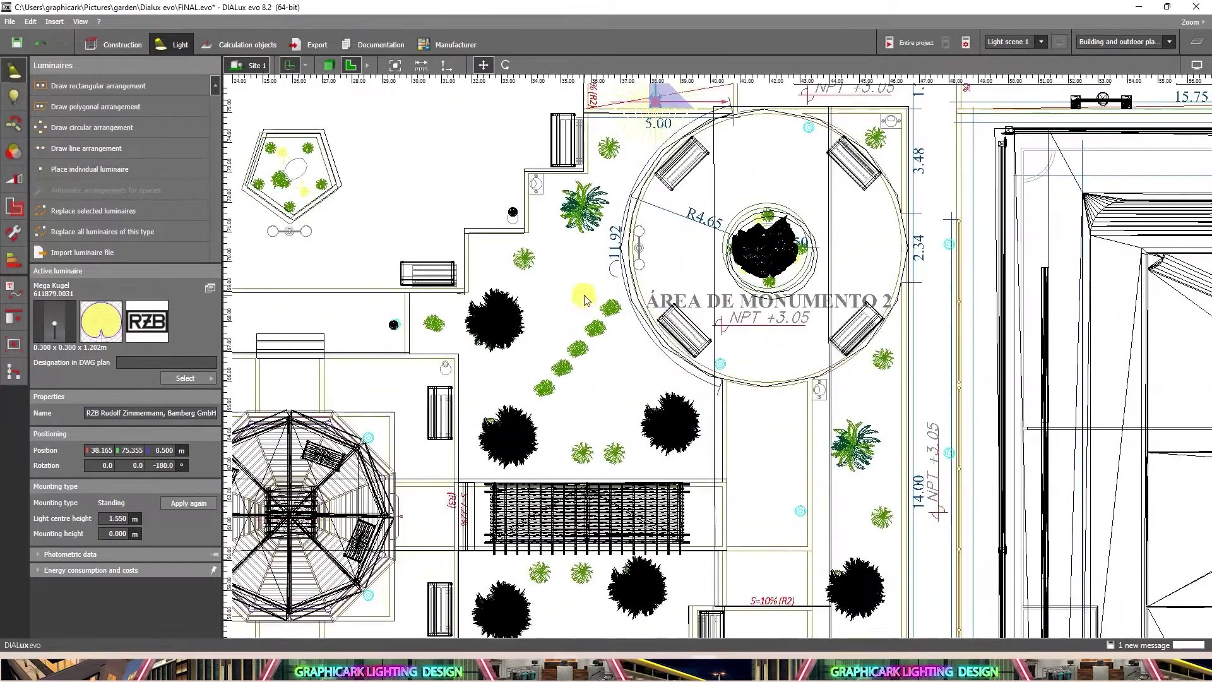
pyautogui.scroll(-2, 620, 245)
pyautogui.scroll(-1, 721, 314)
pyautogui.moveTo(740, 262); pyautogui.dragTo(774, 183, button='middle')
pyautogui.scroll(4, 779, 367)
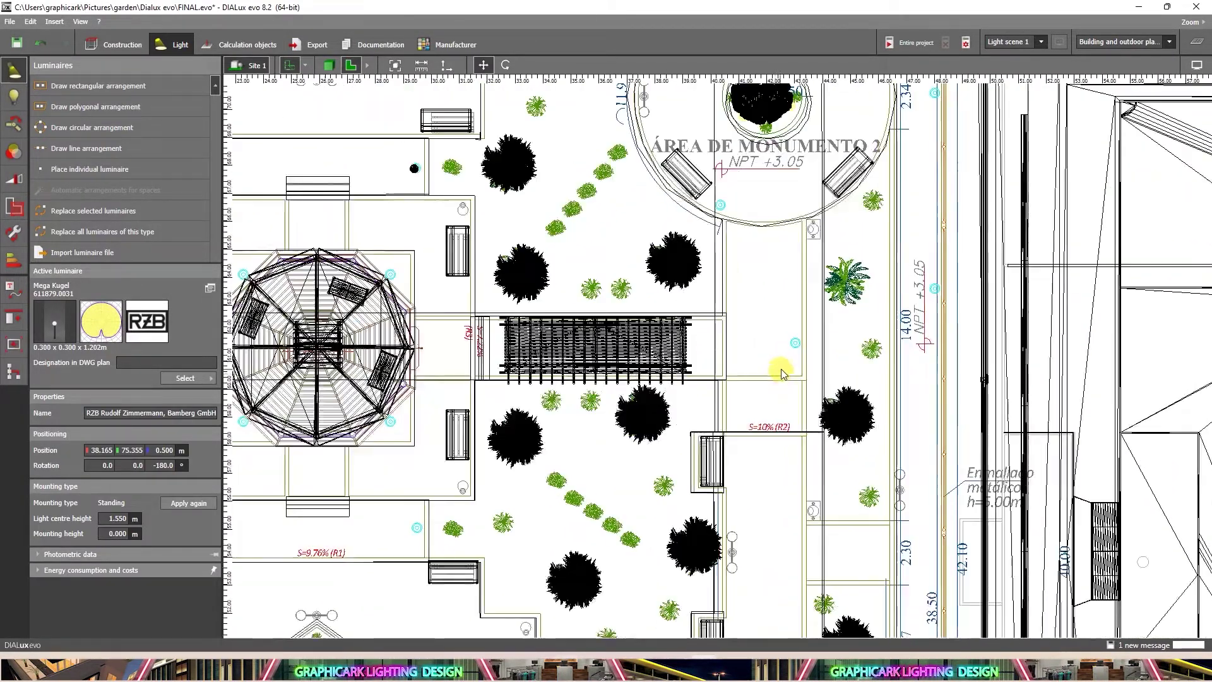
pyautogui.click(797, 336)
# Place two Mega Kugel luminaires on the marked points of Área de Monumento 2, at about 40.25, 66.61 m and 43.38, 74.52 m
pyautogui.scroll(-4, 798, 344)
pyautogui.scroll(3, 846, 565)
pyautogui.scroll(-3, 849, 565)
pyautogui.scroll(4, 819, 349)
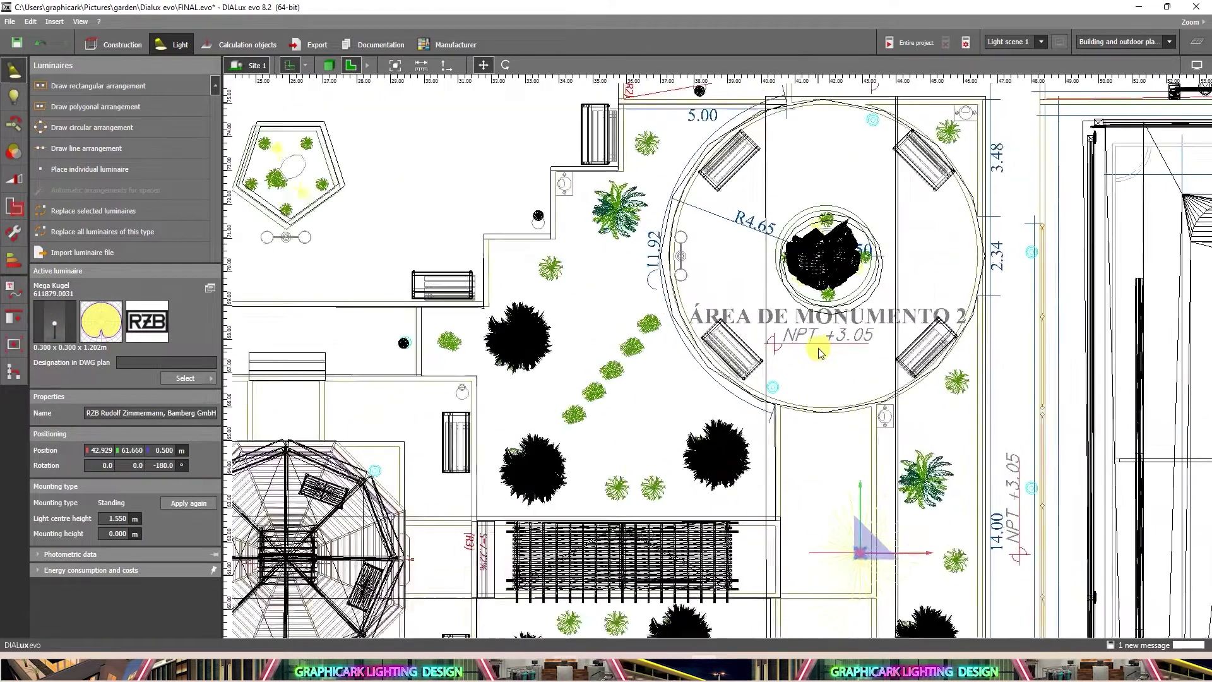
pyautogui.scroll(2, 821, 355)
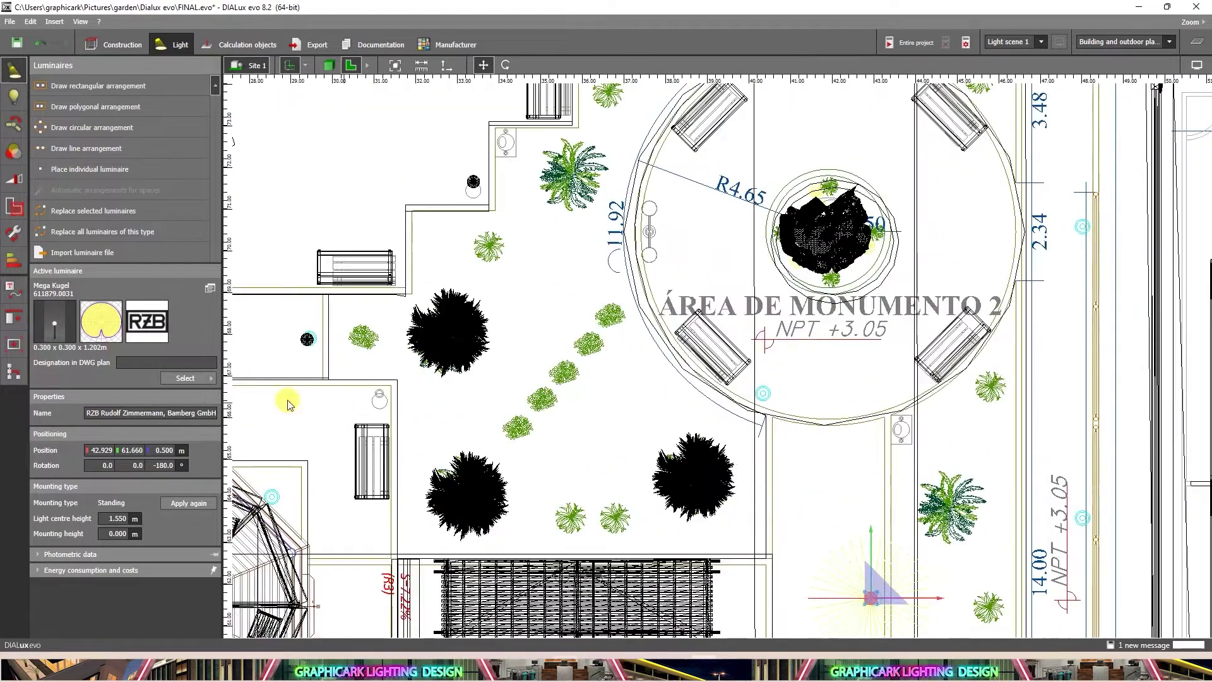
pyautogui.click(760, 392)
pyautogui.scroll(-3, 760, 391)
pyautogui.scroll(3, 741, 376)
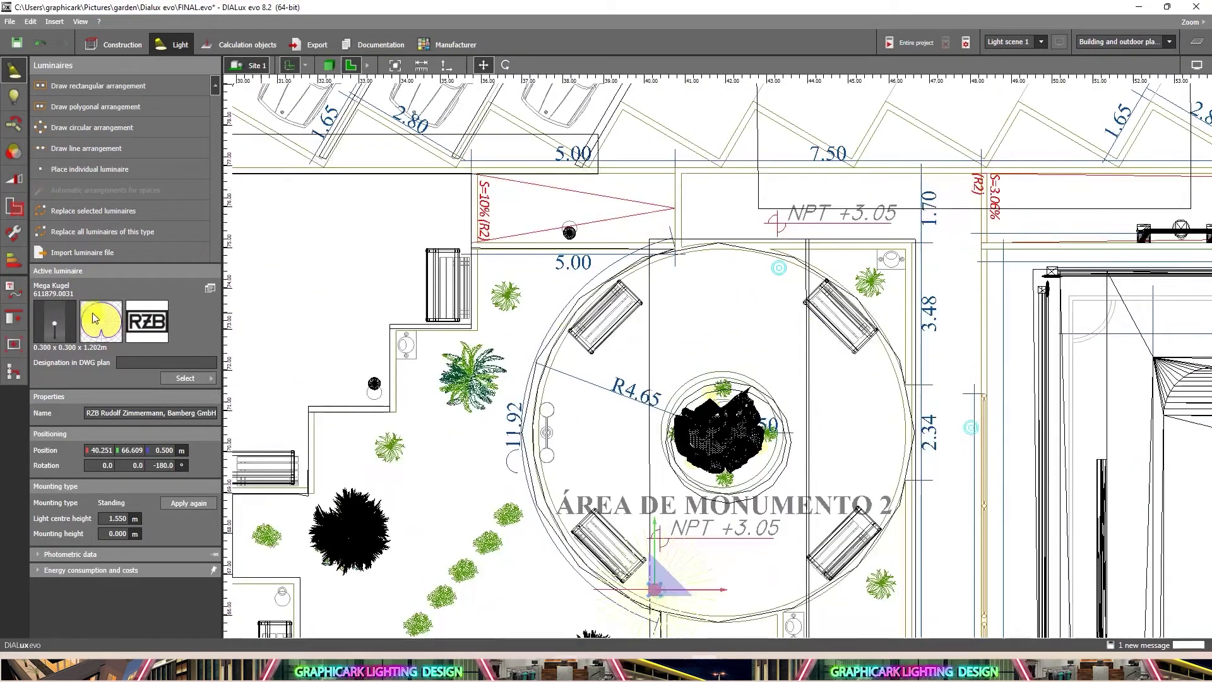
pyautogui.click(782, 272)
# Place a Mega Kugel luminaire on the marked point at each end of the S=9.76% (R1) ramp south of the gazebo
pyautogui.scroll(-3, 783, 273)
pyautogui.scroll(1, 866, 380)
pyautogui.moveTo(546, 381); pyautogui.dragTo(673, 349, button='middle')
pyautogui.moveTo(740, 522); pyautogui.dragTo(730, 341, button='middle')
pyautogui.scroll(3, 683, 359)
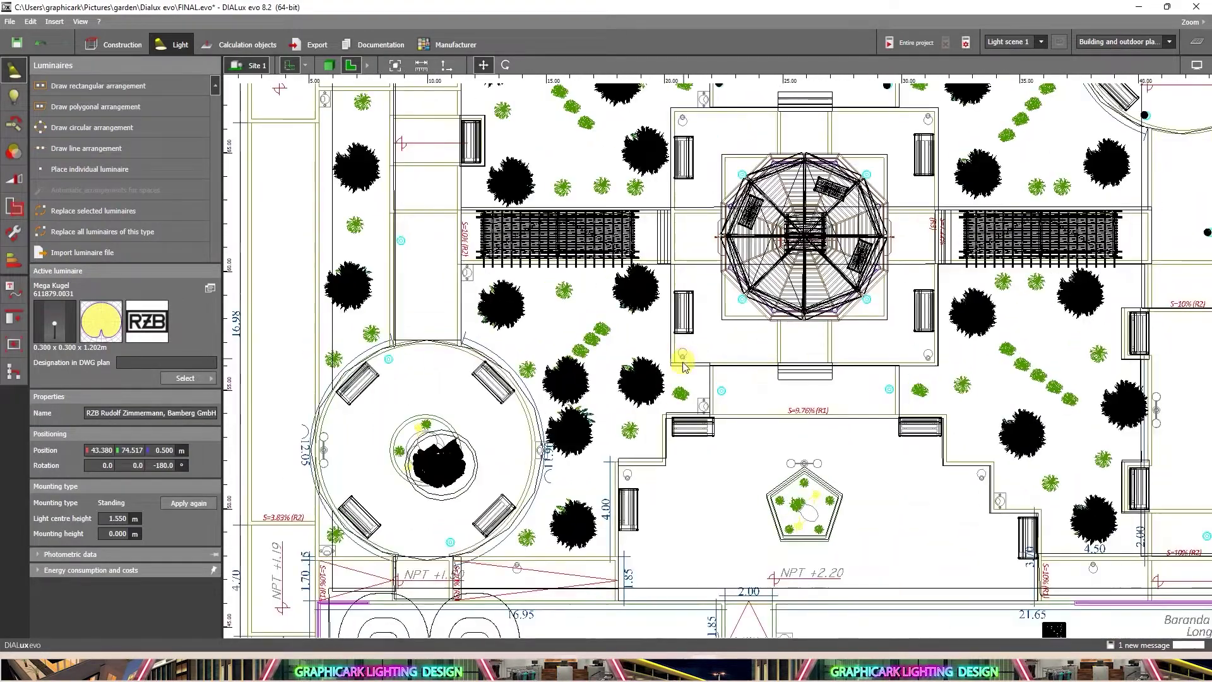
pyautogui.click(738, 399)
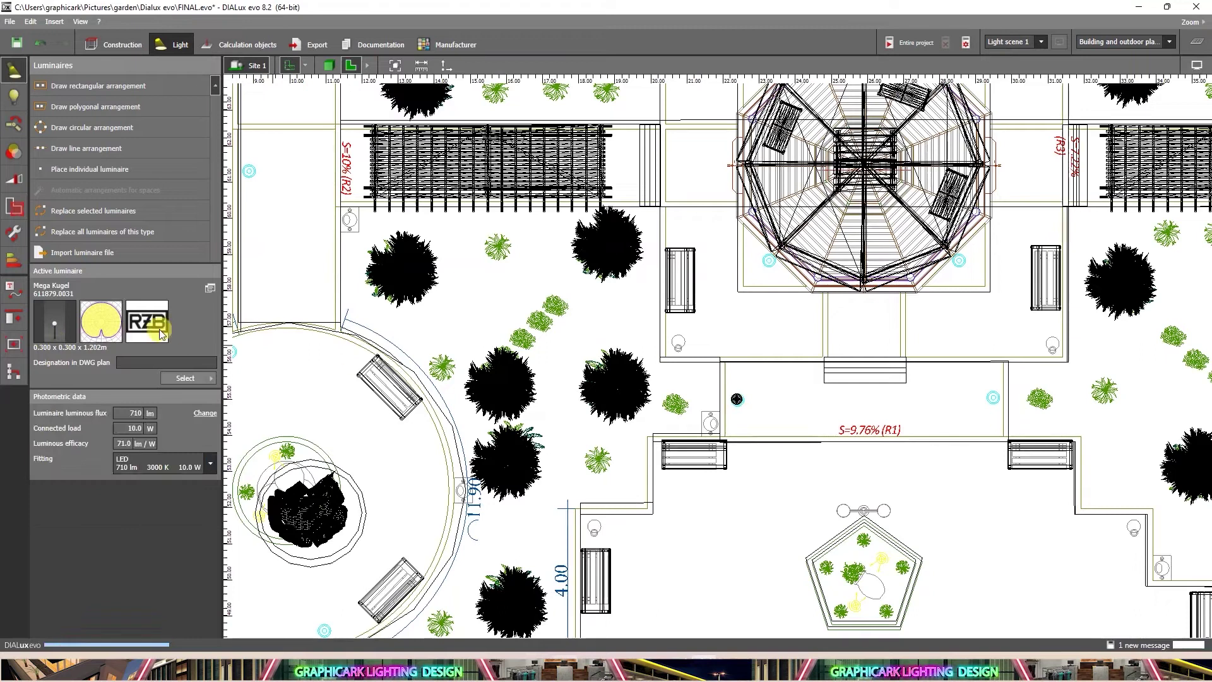
pyautogui.click(995, 400)
# Place Mega Kugel luminaires on the gazebo platform's two southern corners, at about 20.67, 56.48 m and 31.13, 56.40 m
pyautogui.scroll(-2, 994, 400)
pyautogui.scroll(1, 947, 400)
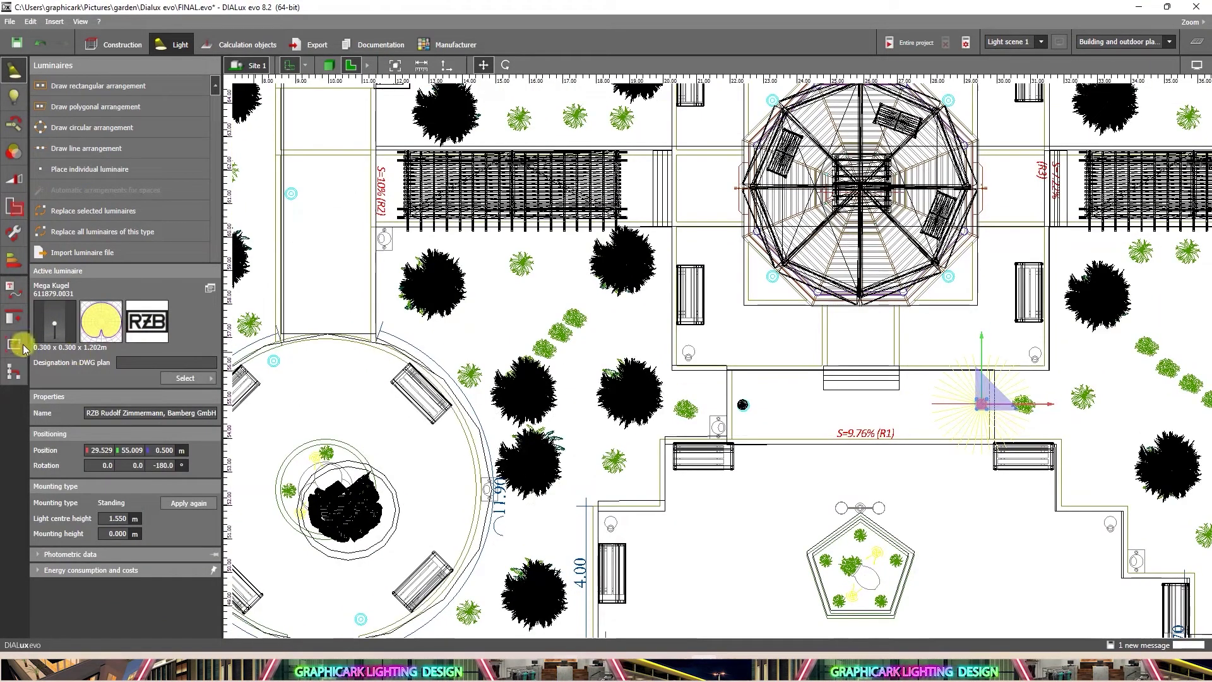
pyautogui.click(688, 353)
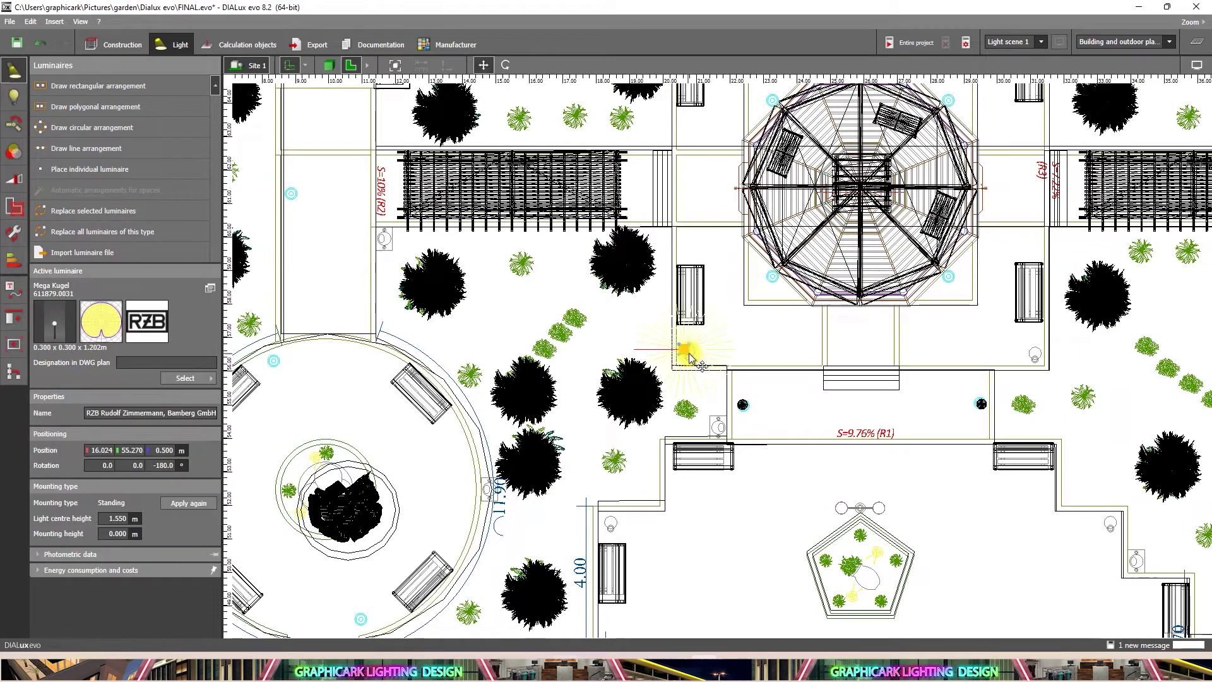
pyautogui.click(691, 360)
pyautogui.scroll(3, 669, 341)
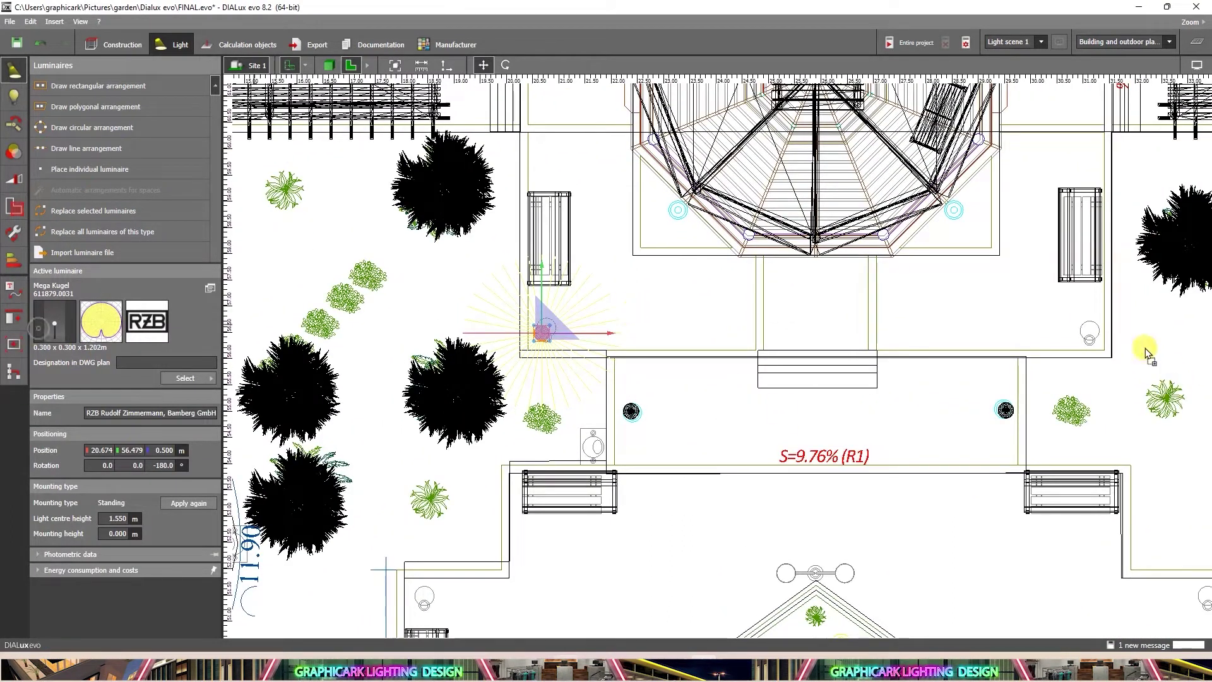
pyautogui.click(1090, 336)
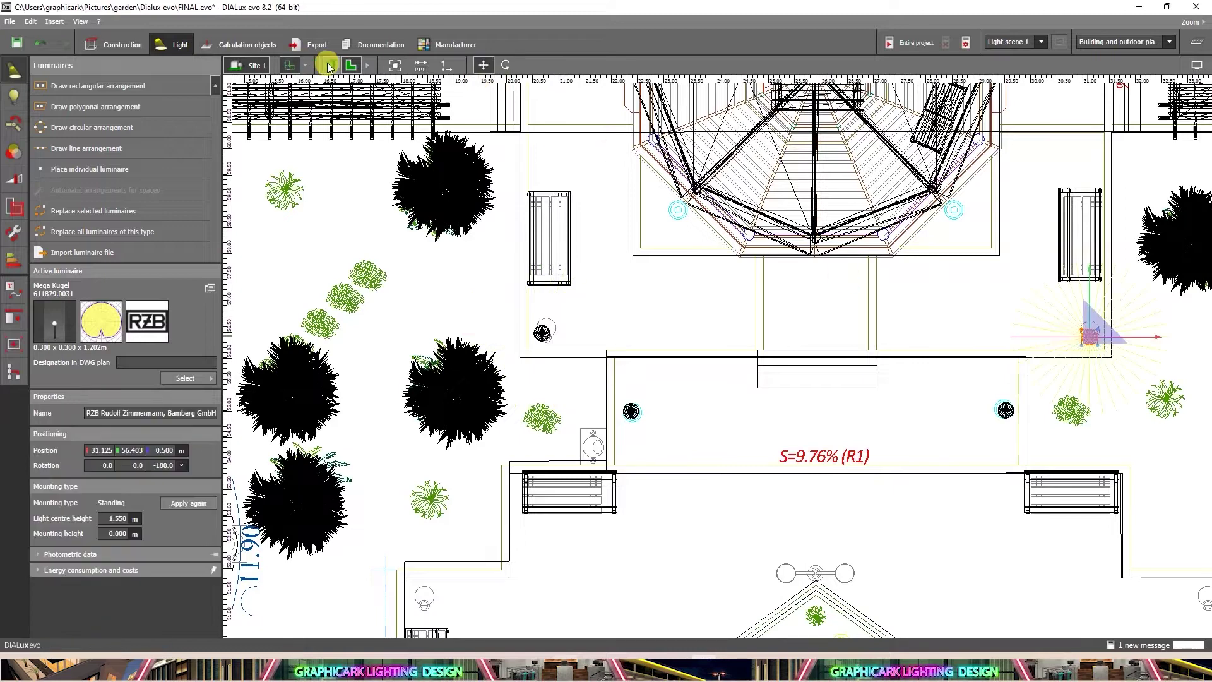
# Examine the placed luminaires around the gazebo platform in the 3D view
pyautogui.click(329, 65)
pyautogui.moveTo(642, 341); pyautogui.dragTo(771, 384)
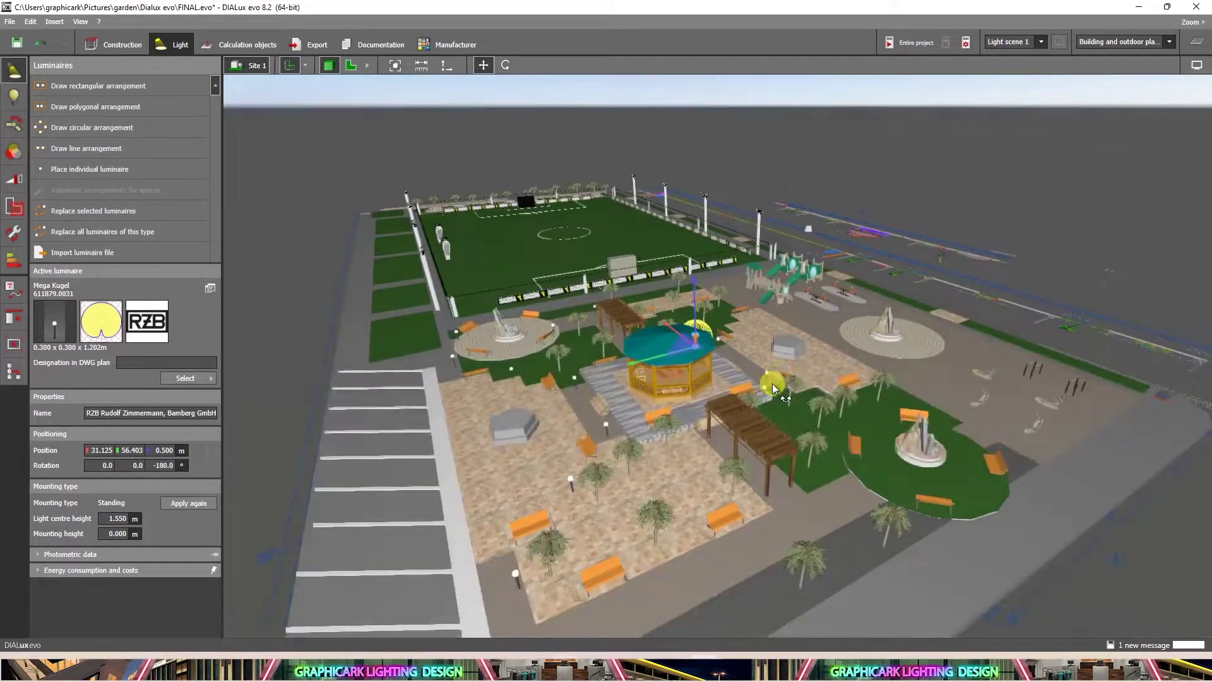
pyautogui.moveTo(771, 384); pyautogui.dragTo(473, 372, button='right')
pyautogui.scroll(3, 663, 362)
pyautogui.scroll(2, 758, 353)
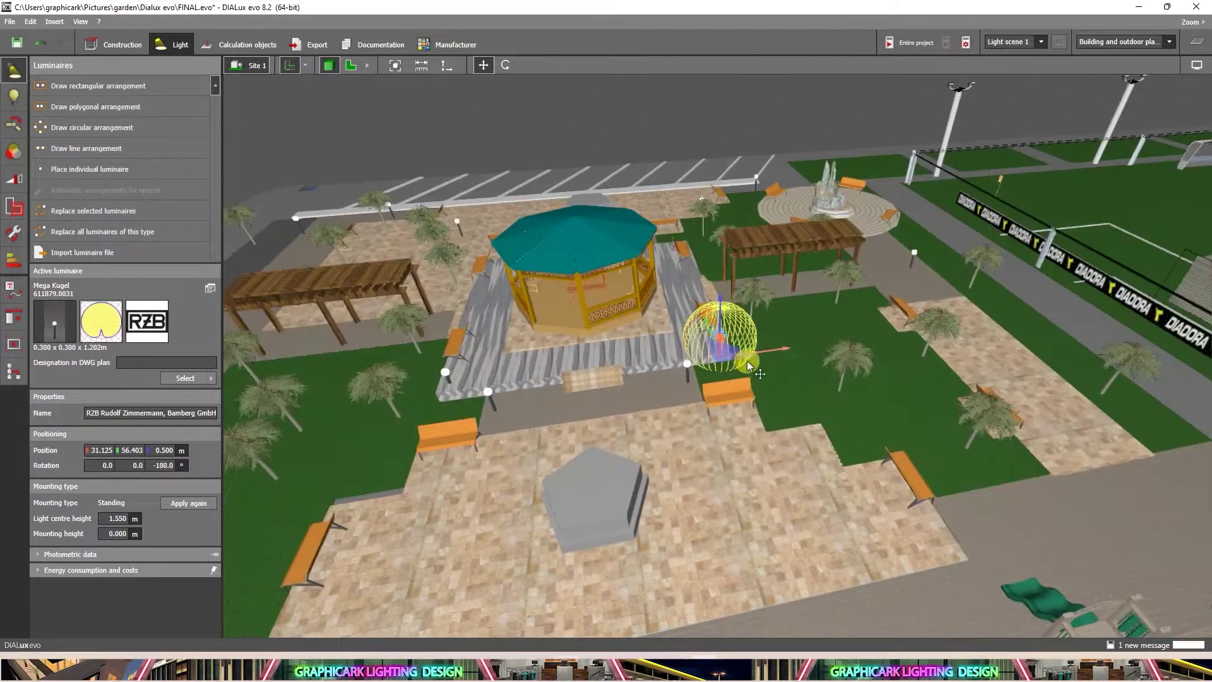
pyautogui.scroll(-3, 758, 354)
pyautogui.moveTo(820, 289); pyautogui.dragTo(821, 100)
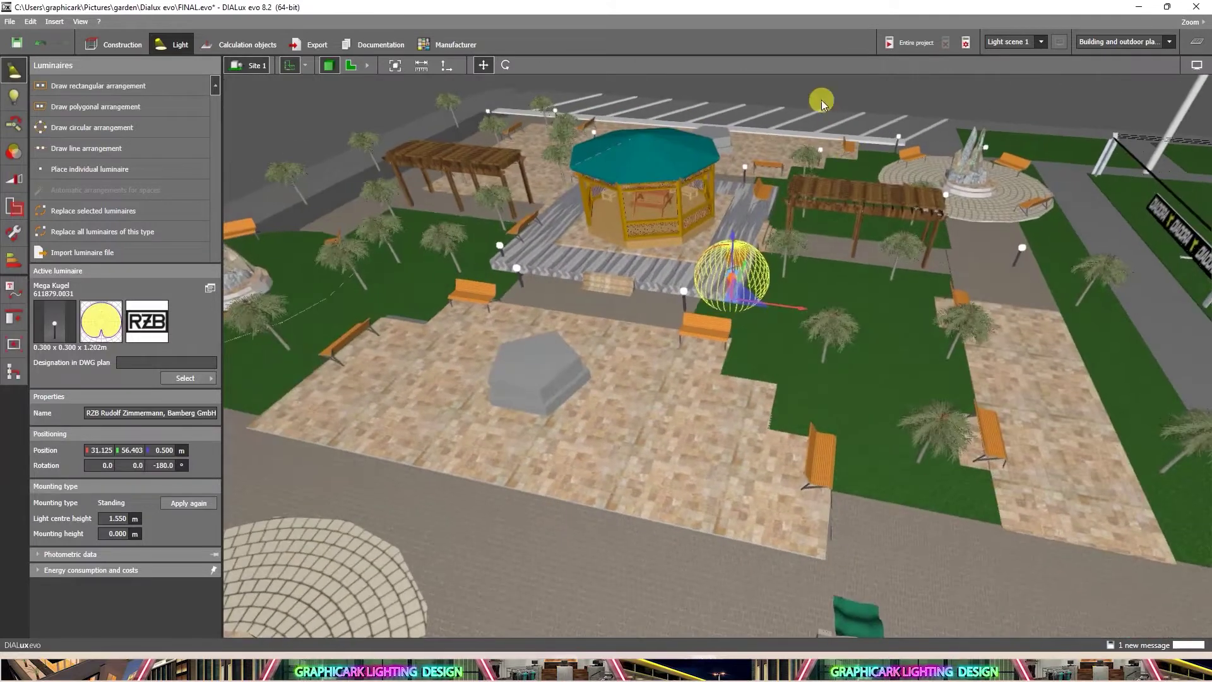
pyautogui.click(798, 195)
pyautogui.moveTo(798, 194); pyautogui.dragTo(957, 270, button='right')
pyautogui.scroll(3, 896, 368)
pyautogui.moveTo(939, 367); pyautogui.dragTo(981, 342, button='right')
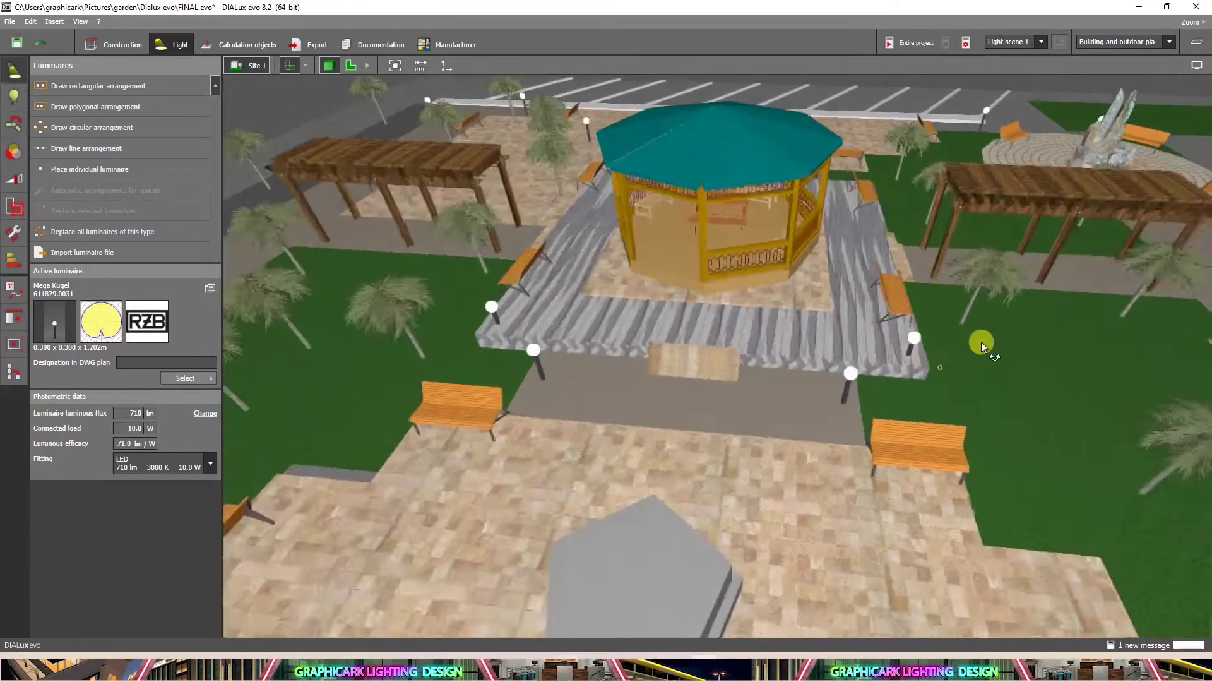
# Try to raise the luminaire on the gazebo platform's southeast corner in the 3D view
pyautogui.moveTo(981, 342); pyautogui.dragTo(888, 290)
pyautogui.scroll(5, 887, 290)
pyautogui.click(854, 300)
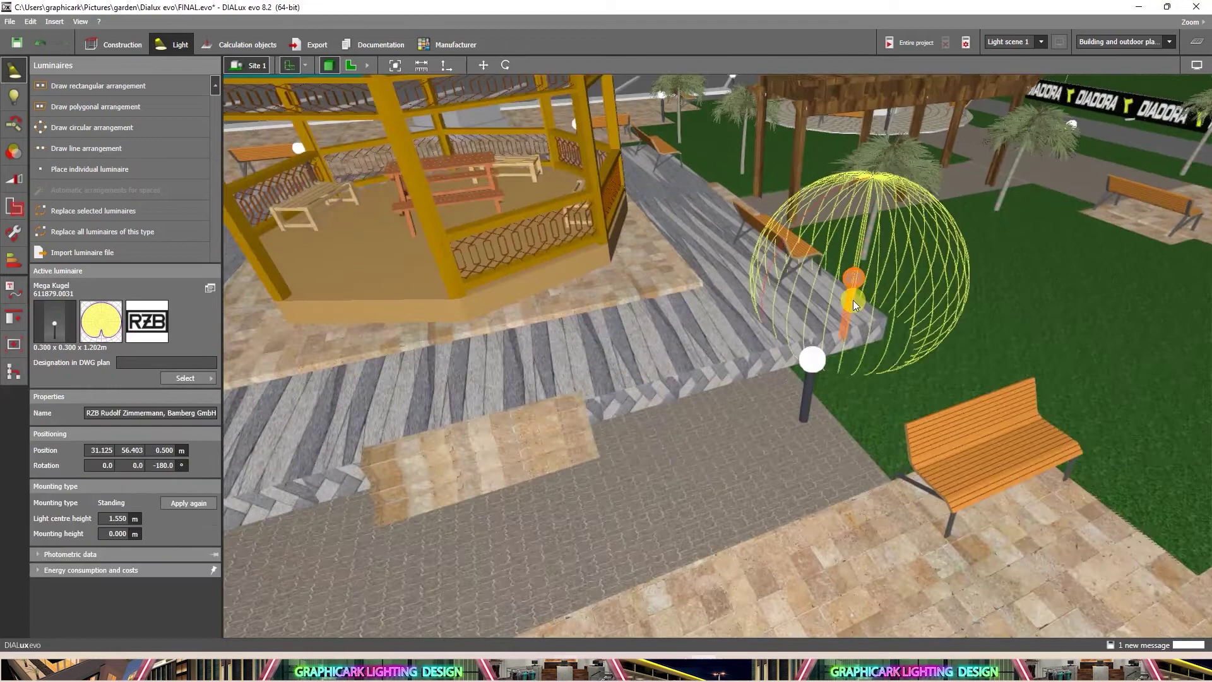
pyautogui.rightClick(854, 302)
pyautogui.click(881, 310)
pyautogui.moveTo(857, 271)
pyautogui.mouseDown()
pyautogui.moveTo(855, 231)
pyautogui.moveTo(847, 252)
pyautogui.mouseUp()
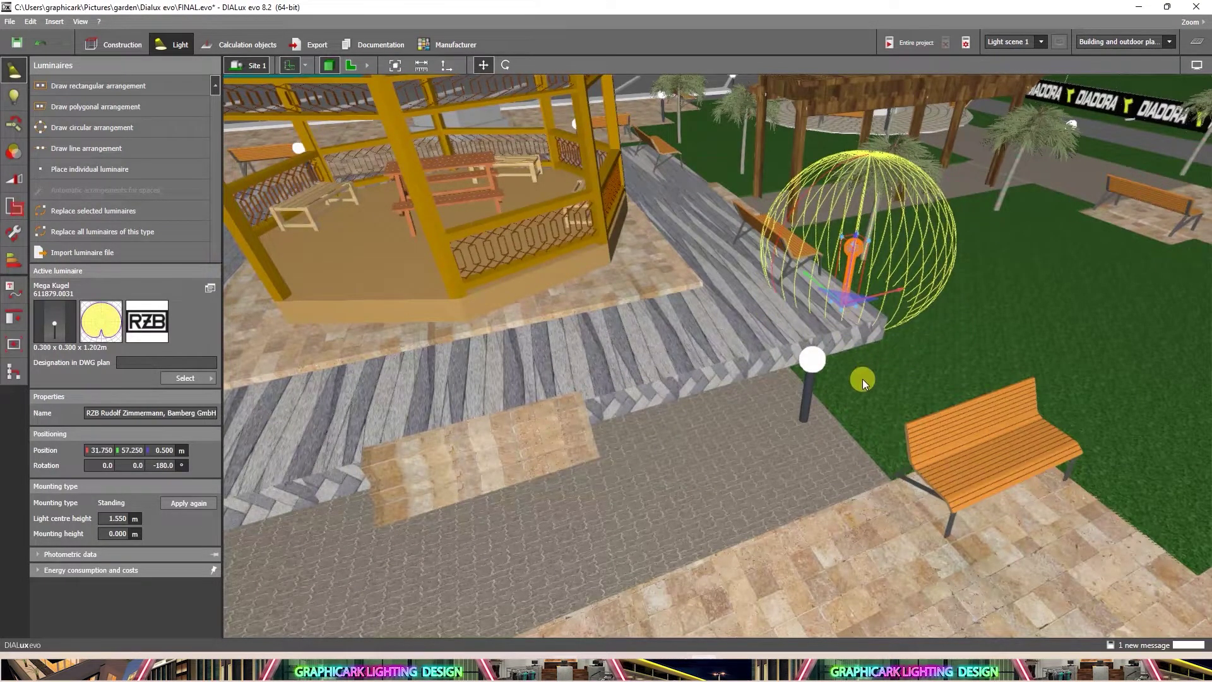
pyautogui.hotkey('ctrl', 'z')
pyautogui.moveTo(843, 387); pyautogui.dragTo(851, 318, button='right')
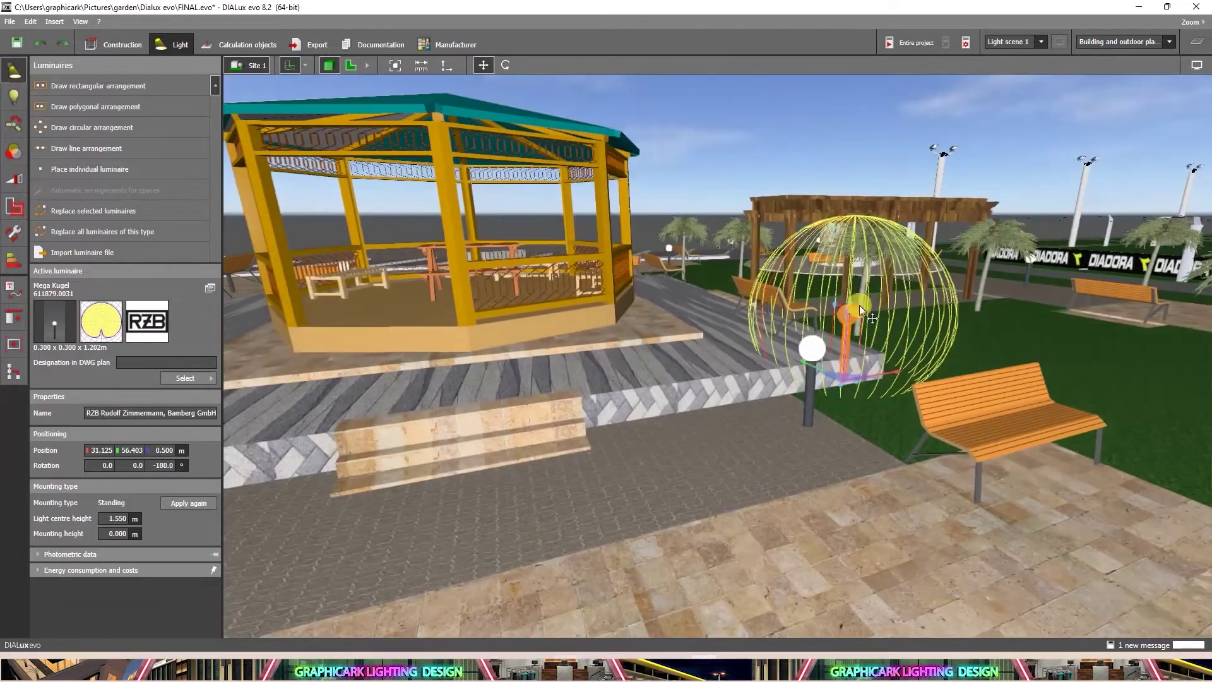
pyautogui.moveTo(847, 307); pyautogui.dragTo(852, 267)
pyautogui.click(930, 313)
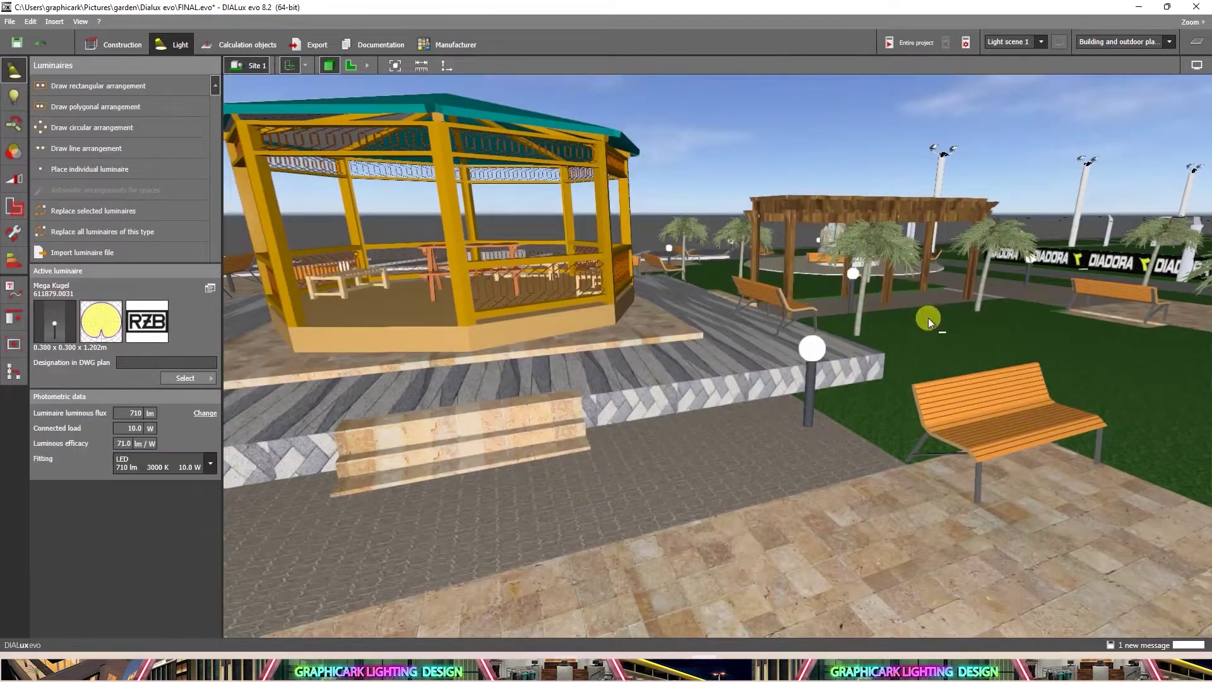
pyautogui.hotkey('ctrl', 'z')
# Raise the luminaire on the platform's southeast corner to a height position of 1.000 m, giving a 0.500 m mounting height
pyautogui.scroll(1, 877, 335)
pyautogui.moveTo(839, 319); pyautogui.dragTo(847, 279)
pyautogui.scroll(-3, 819, 319)
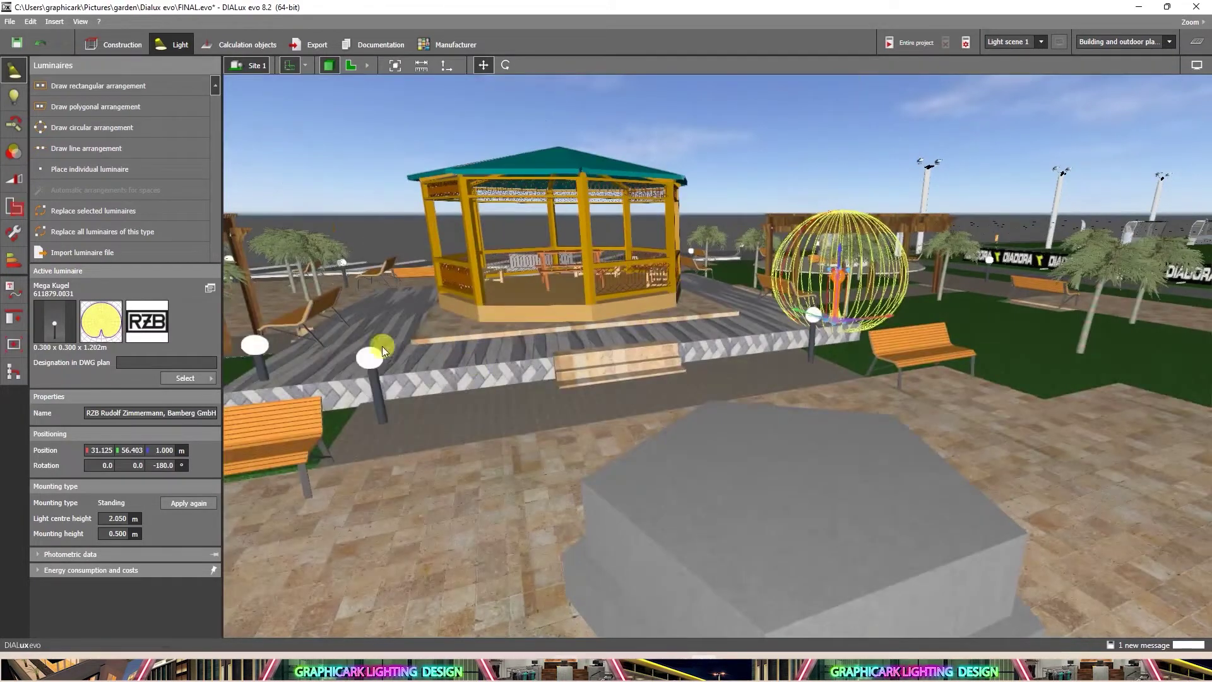
# Raise the luminaire on the platform's southwest corner to a height position of 1.000 m, matching the southeast one
pyautogui.click(264, 361)
pyautogui.moveTo(268, 361); pyautogui.dragTo(482, 342, button='middle')
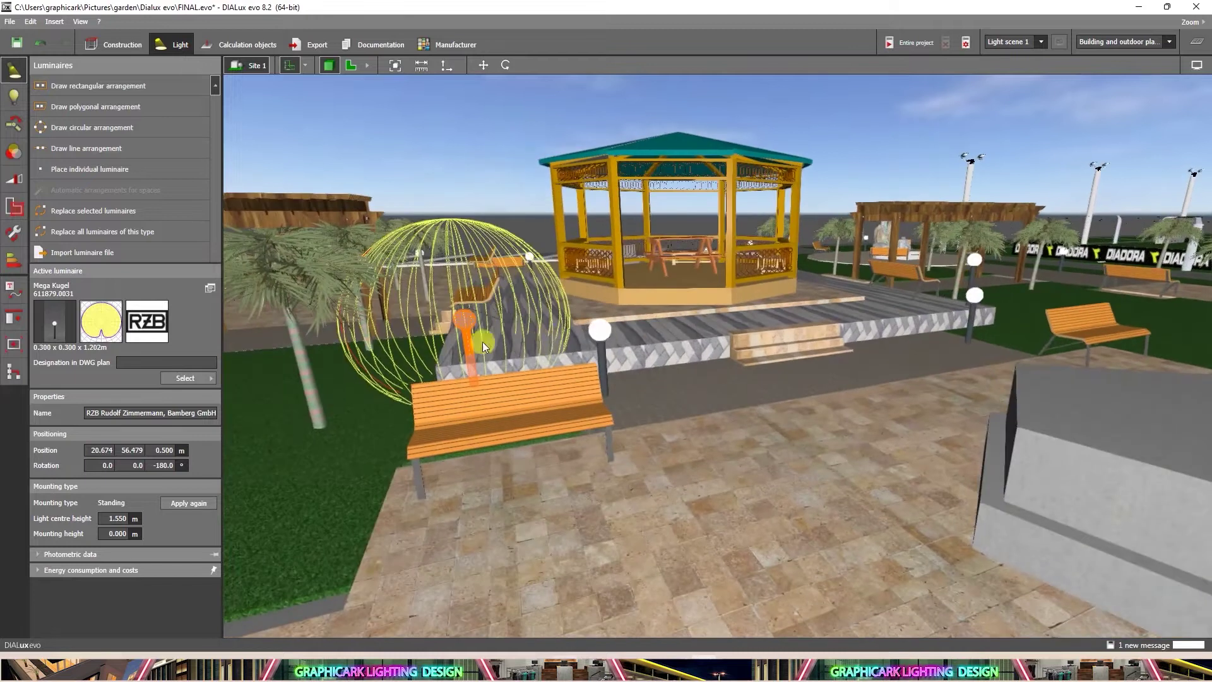
pyautogui.scroll(2, 463, 334)
pyautogui.click(484, 66)
pyautogui.moveTo(471, 331); pyautogui.dragTo(479, 289)
pyautogui.scroll(-2, 478, 290)
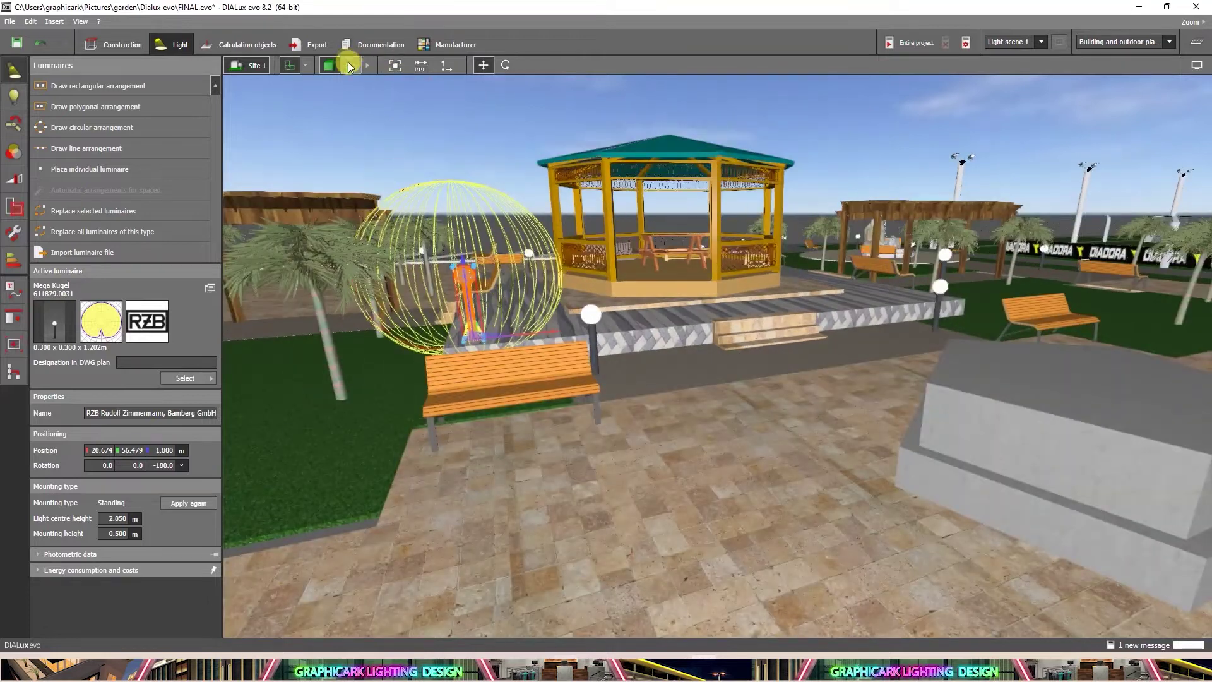
# Check how the raised luminaires sit on the gazebo platform in an elevation view and the 3D view
pyautogui.click(366, 65)
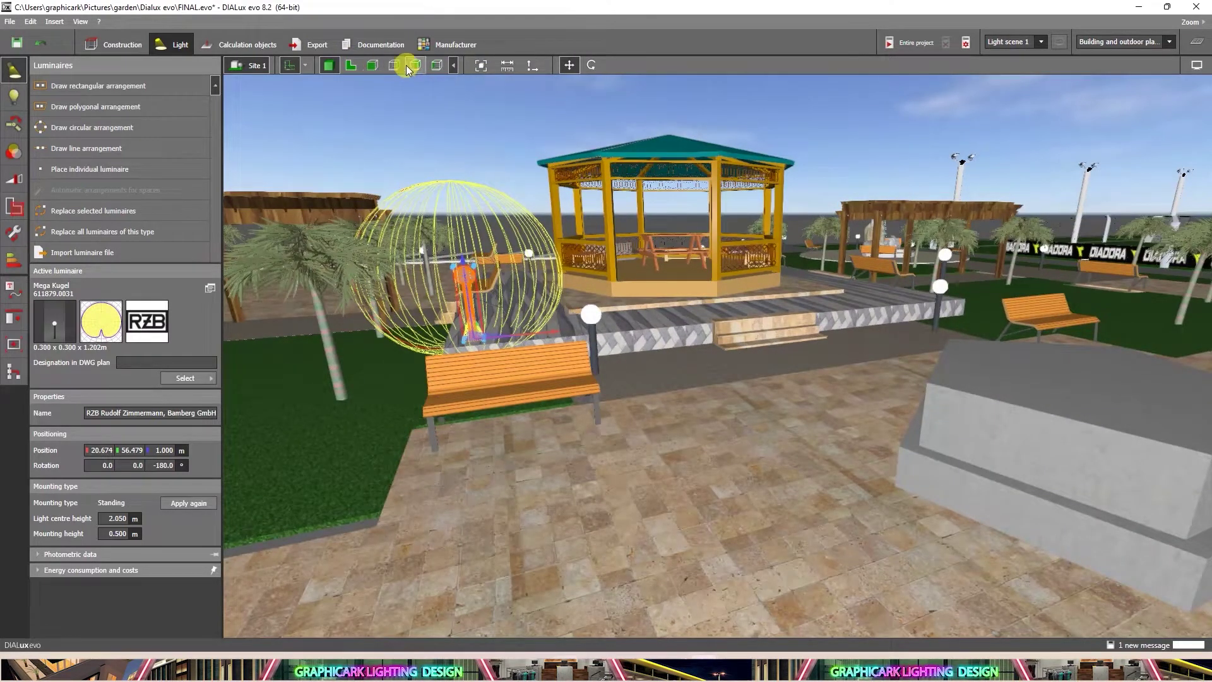
pyautogui.click(408, 65)
pyautogui.scroll(3, 1029, 379)
pyautogui.scroll(6, 1109, 347)
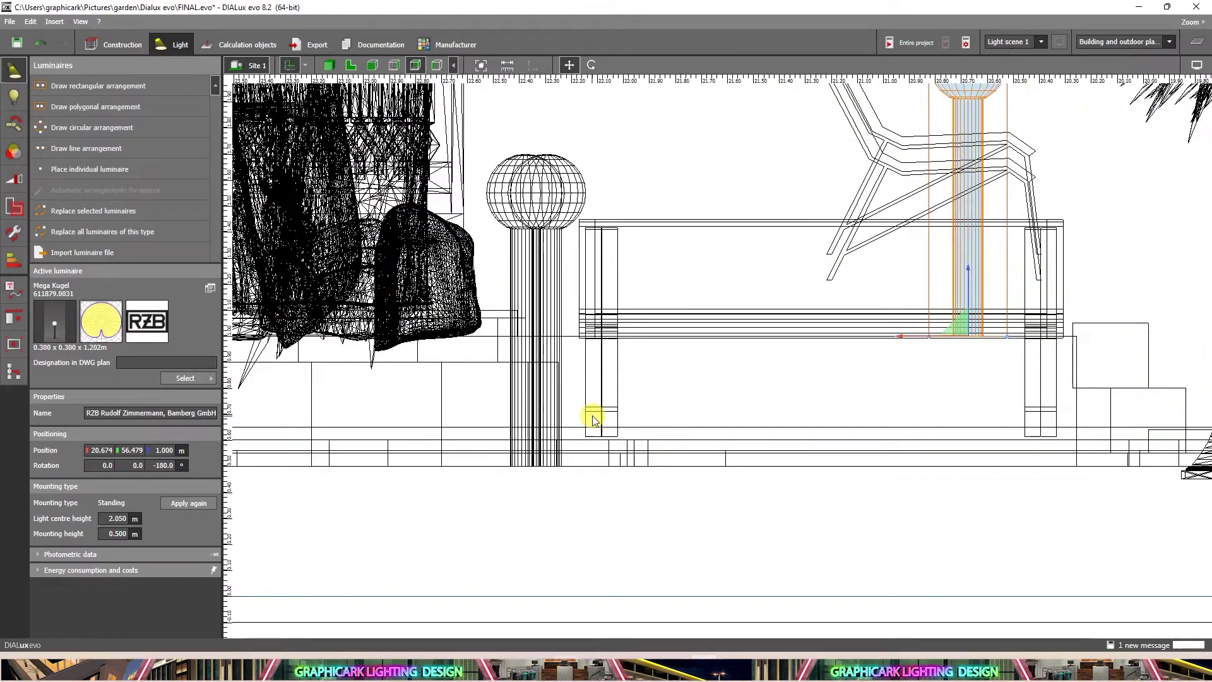
pyautogui.scroll(-3, 693, 401)
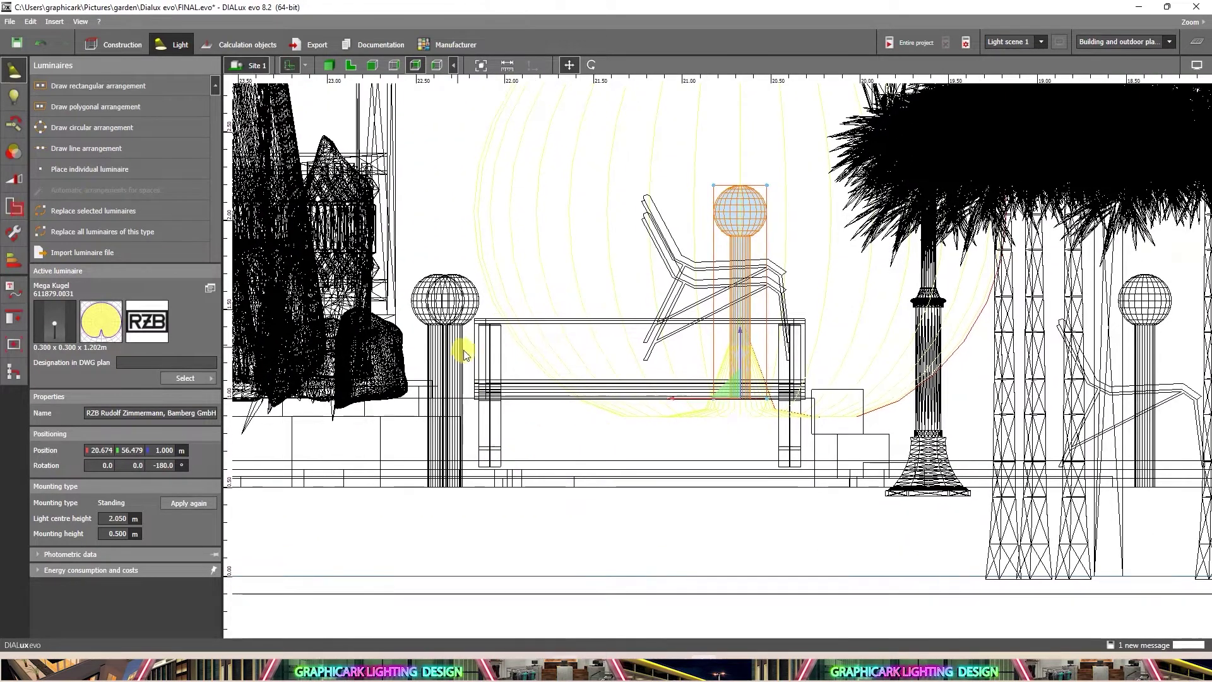
pyautogui.scroll(-3, 464, 354)
pyautogui.click(328, 66)
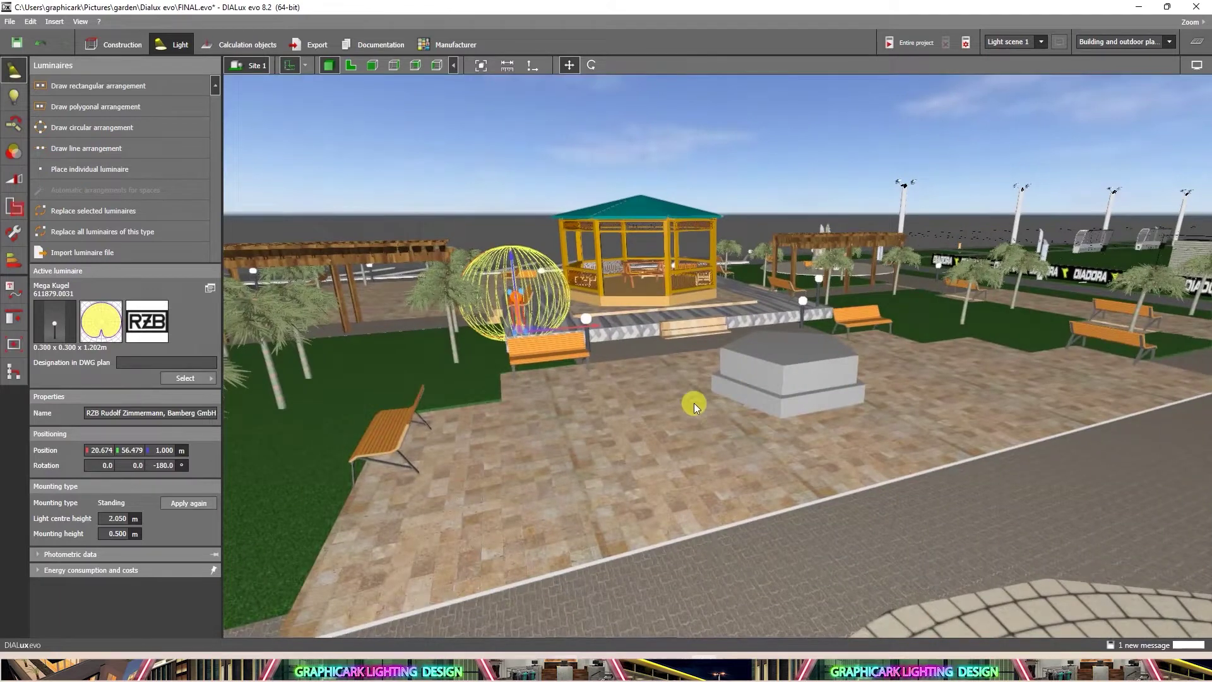
pyautogui.doubleClick(663, 380)
pyautogui.moveTo(663, 380); pyautogui.dragTo(619, 402, button='right')
pyautogui.scroll(-2, 619, 403)
pyautogui.moveTo(619, 402); pyautogui.dragTo(793, 465, button='middle')
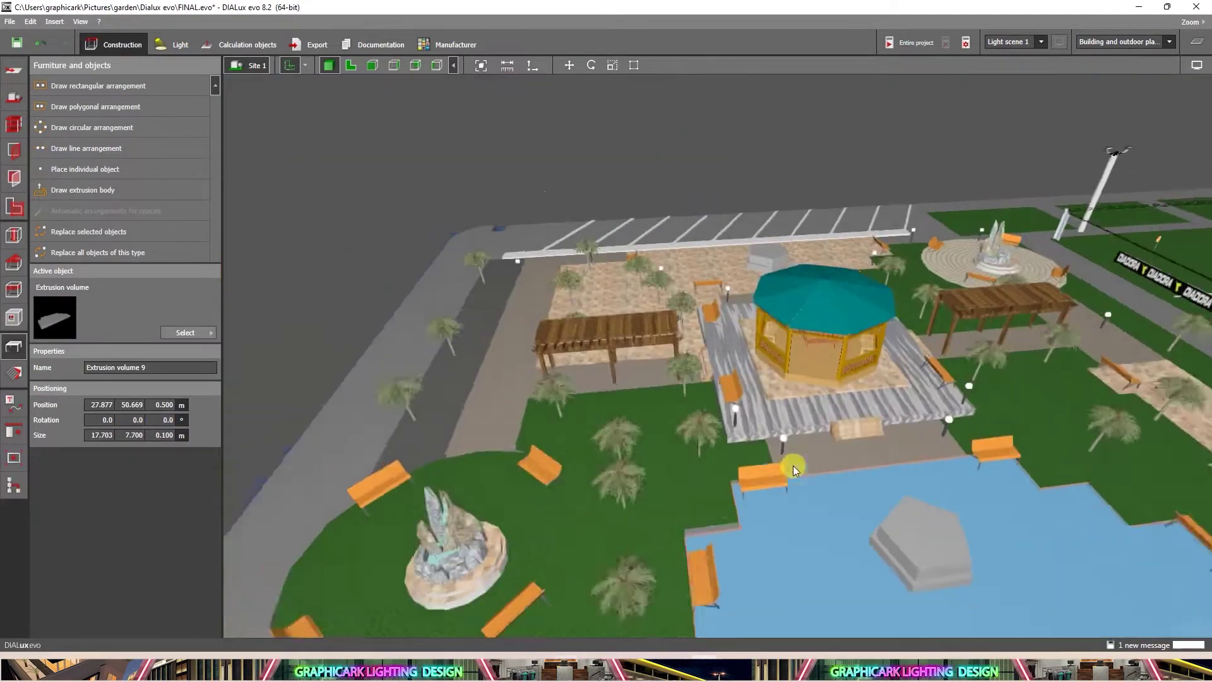
pyautogui.moveTo(793, 464); pyautogui.dragTo(713, 478, button='right')
# Return to the plan view and place a Mega Kugel luminaire beside the southeastern S=10% (R2) ramp, at about 42.89, 48.84 m
pyautogui.click(351, 66)
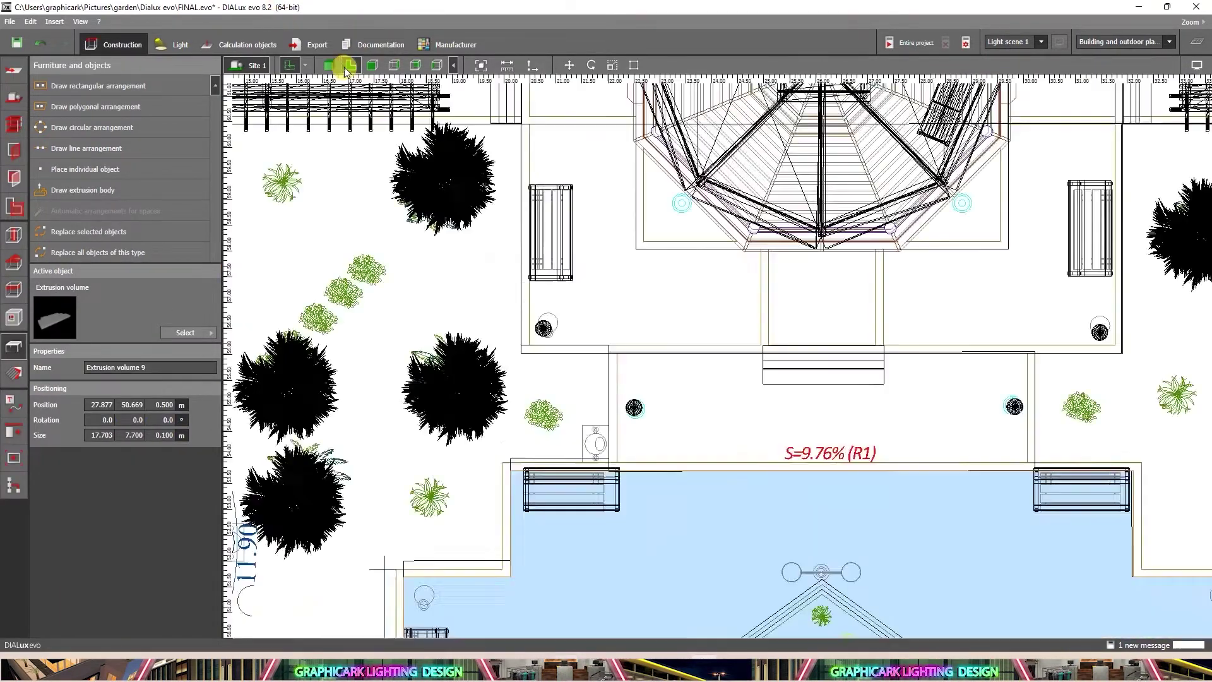
pyautogui.scroll(4, 712, 264)
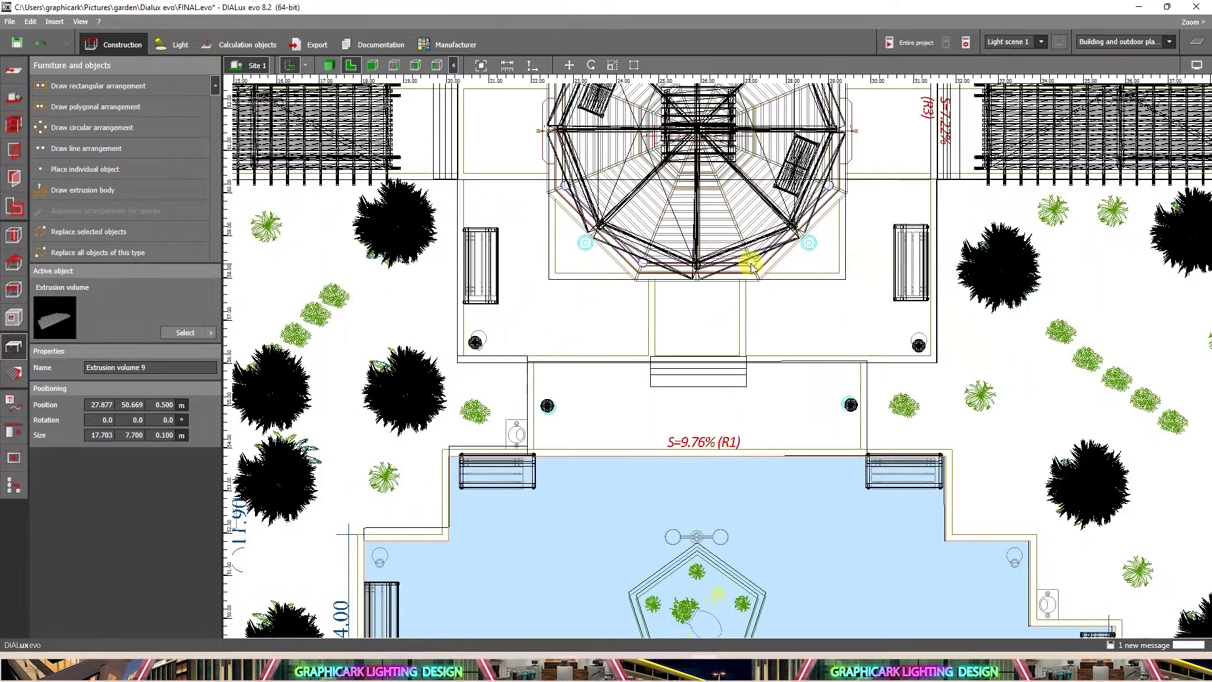
pyautogui.scroll(-5, 758, 272)
pyautogui.scroll(1, 803, 232)
pyautogui.scroll(3, 912, 362)
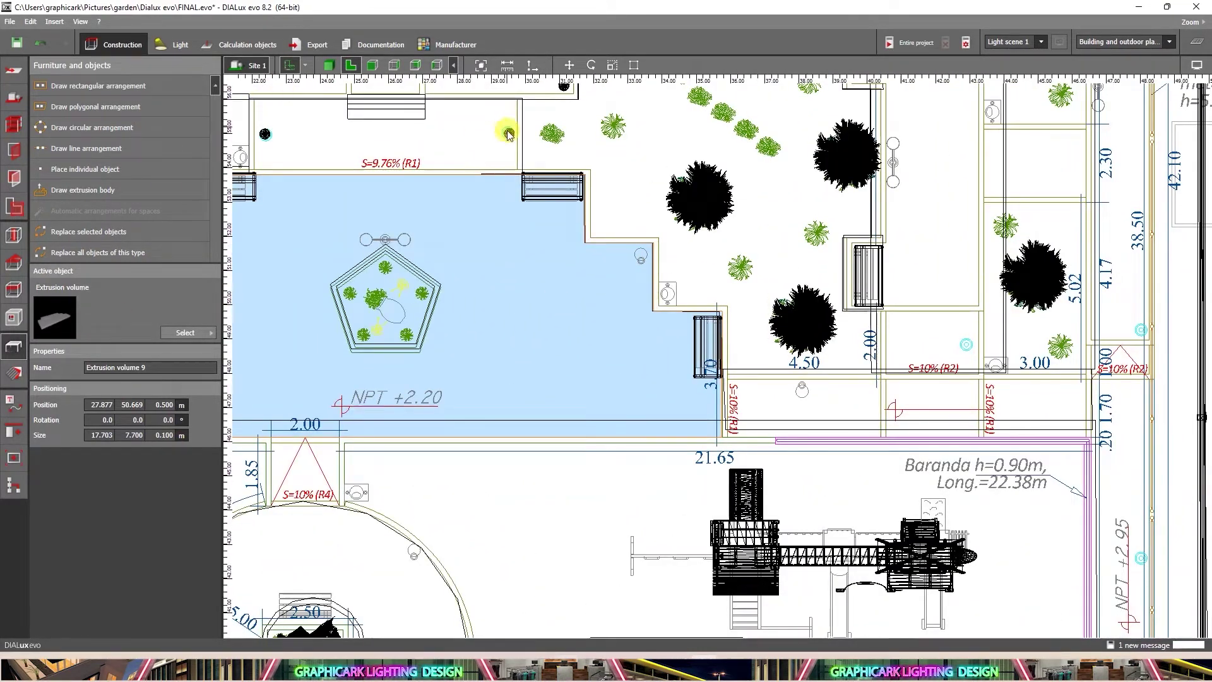
pyautogui.click(508, 134)
pyautogui.click(158, 45)
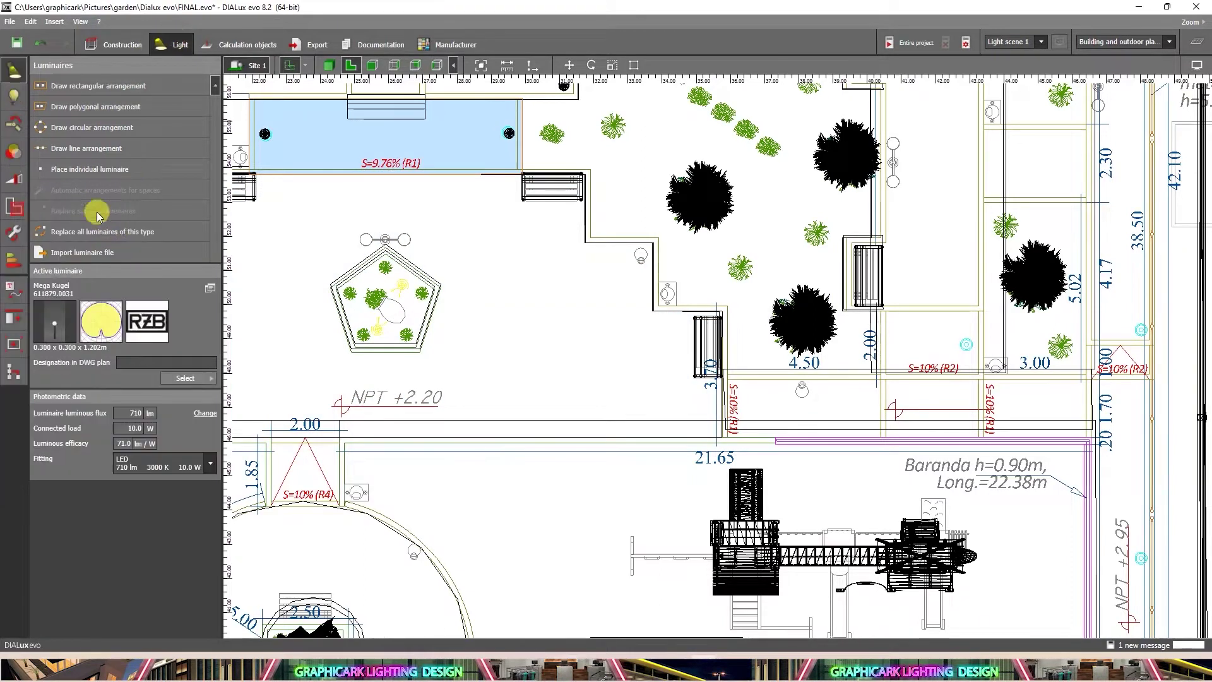
pyautogui.click(967, 348)
# Place a Mega Kugel luminaire on the northwest edge of the western circular plaza, at about 8.30, 56.34 m
pyautogui.moveTo(966, 349); pyautogui.dragTo(778, 379, button='middle')
pyautogui.scroll(-2, 861, 371)
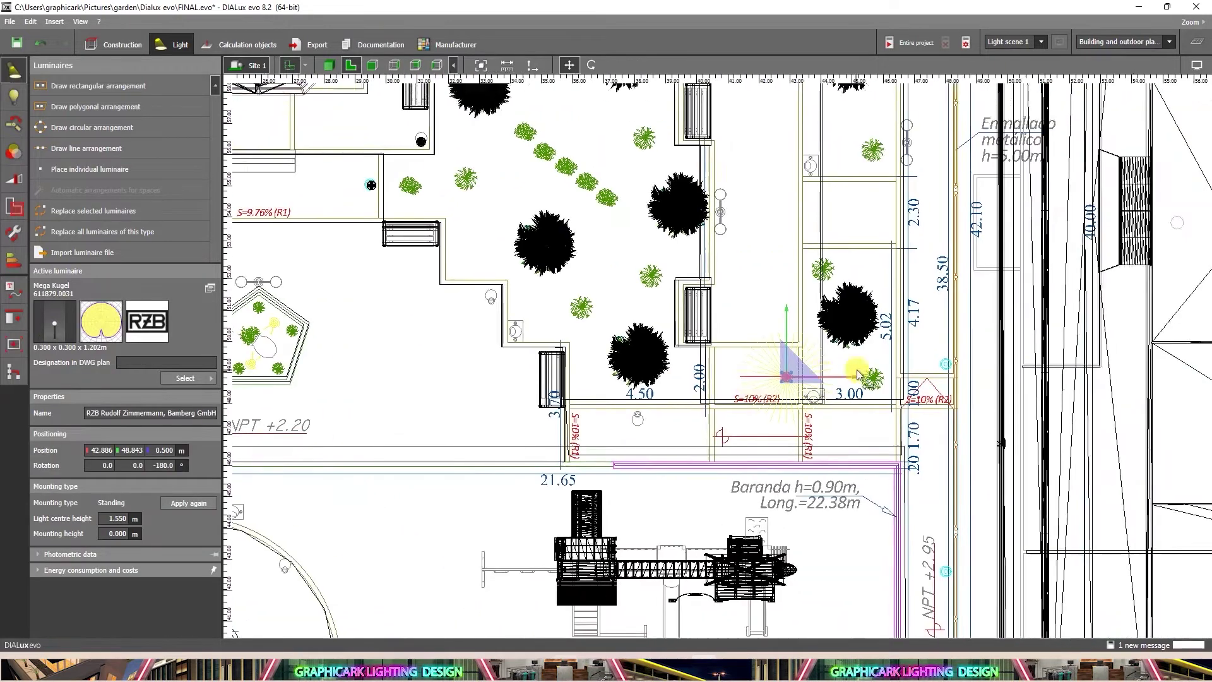
pyautogui.moveTo(934, 329); pyautogui.dragTo(925, 438, button='middle')
pyautogui.moveTo(732, 197); pyautogui.dragTo(961, 423, button='middle')
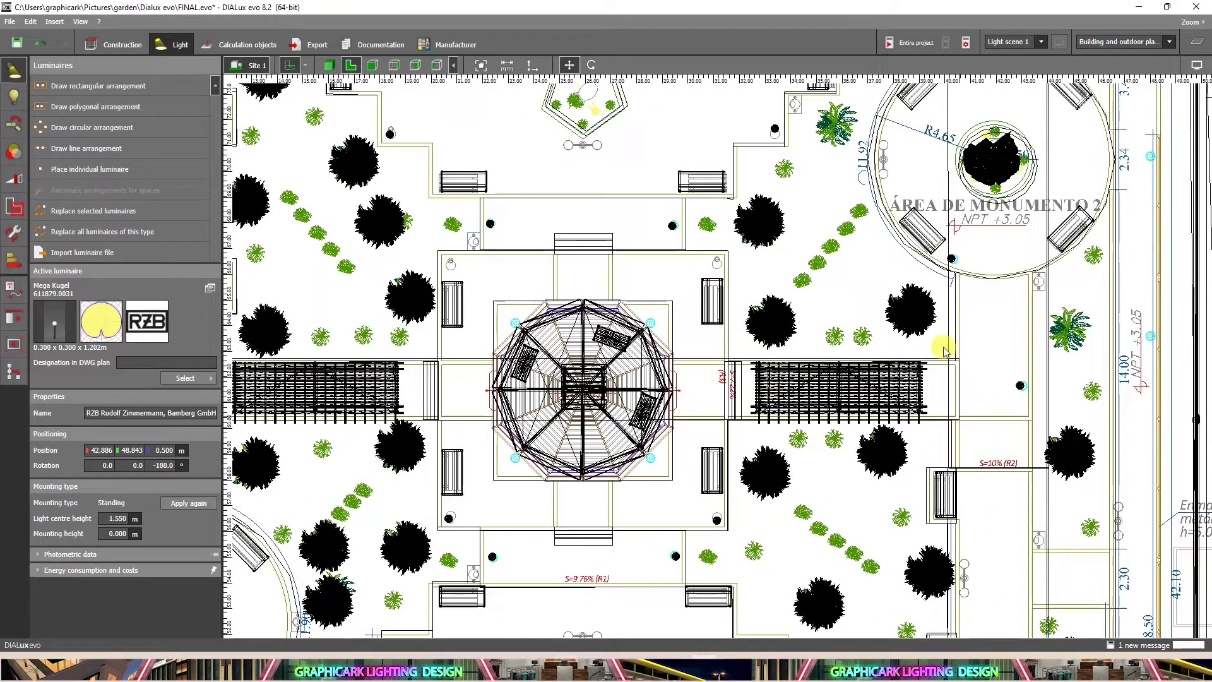
pyautogui.scroll(-2, 944, 348)
pyautogui.scroll(1, 898, 411)
pyautogui.moveTo(917, 309); pyautogui.dragTo(1090, 365, button='middle')
pyautogui.moveTo(502, 303); pyautogui.dragTo(684, 279, button='middle')
pyautogui.moveTo(556, 507); pyautogui.dragTo(573, 236, button='middle')
pyautogui.scroll(2, 572, 236)
pyautogui.moveTo(59, 322); pyautogui.dragTo(534, 228)
pyautogui.scroll(-2, 538, 231)
pyautogui.moveTo(512, 335); pyautogui.dragTo(513, 266, button='middle')
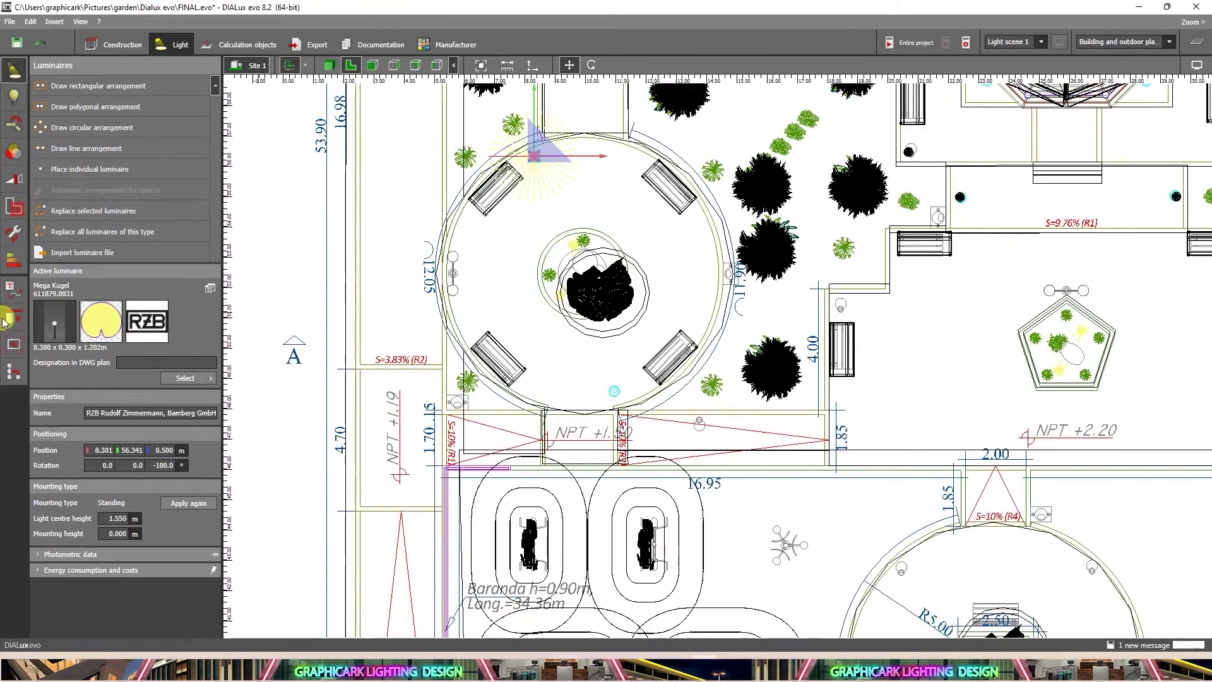
# Place Mega Kugel luminaires on the western plaza's southeast edge, at about 10.93, 48.67 m, and on the northwest lamp mark of the plaza below ramp R4
pyautogui.moveTo(614, 390); pyautogui.dragTo(614, 389)
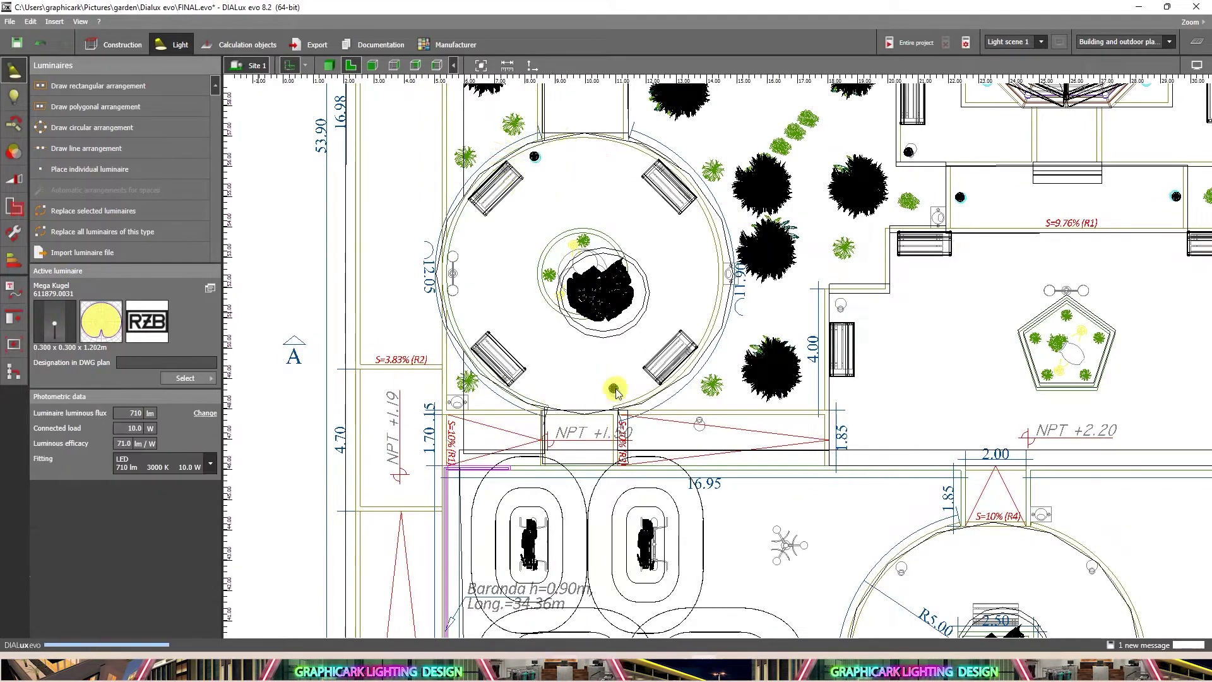
pyautogui.scroll(-2, 614, 390)
pyautogui.moveTo(647, 521); pyautogui.dragTo(650, 371, button='middle')
pyautogui.scroll(1, 649, 371)
pyautogui.scroll(2, 706, 532)
pyautogui.scroll(-1, 707, 533)
pyautogui.scroll(-1, 763, 519)
pyautogui.moveTo(909, 452); pyautogui.dragTo(781, 430, button='middle')
pyautogui.scroll(1, 780, 429)
pyautogui.scroll(2, 781, 429)
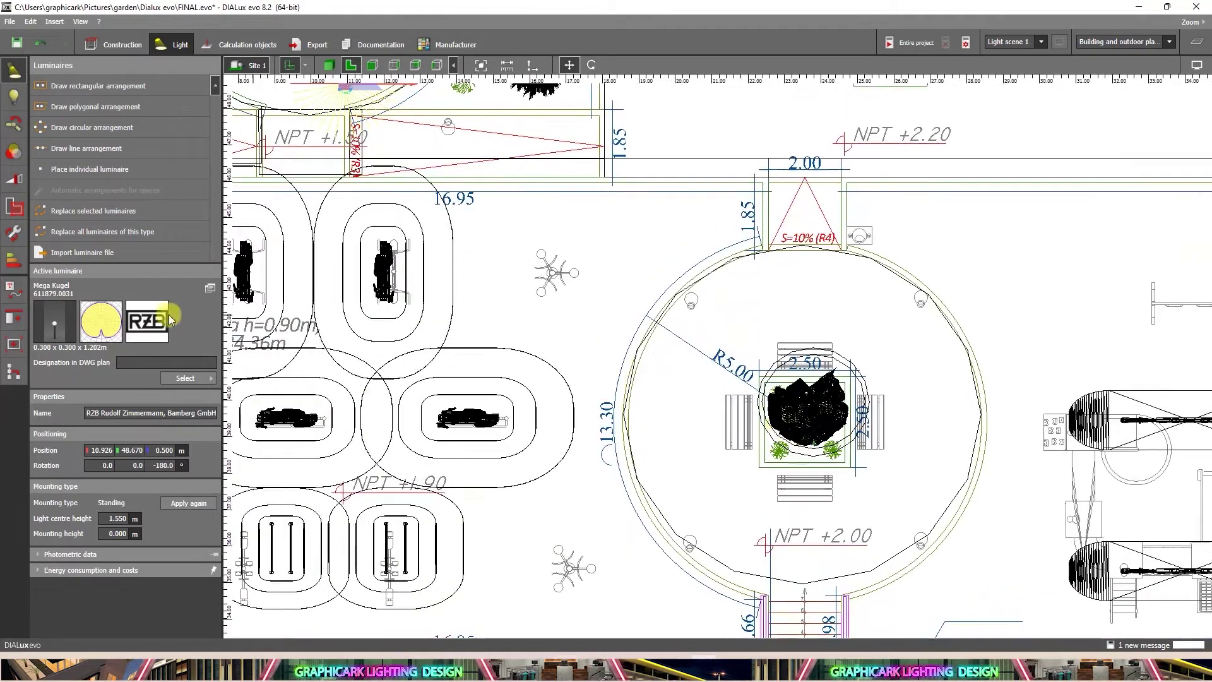
pyautogui.click(691, 304)
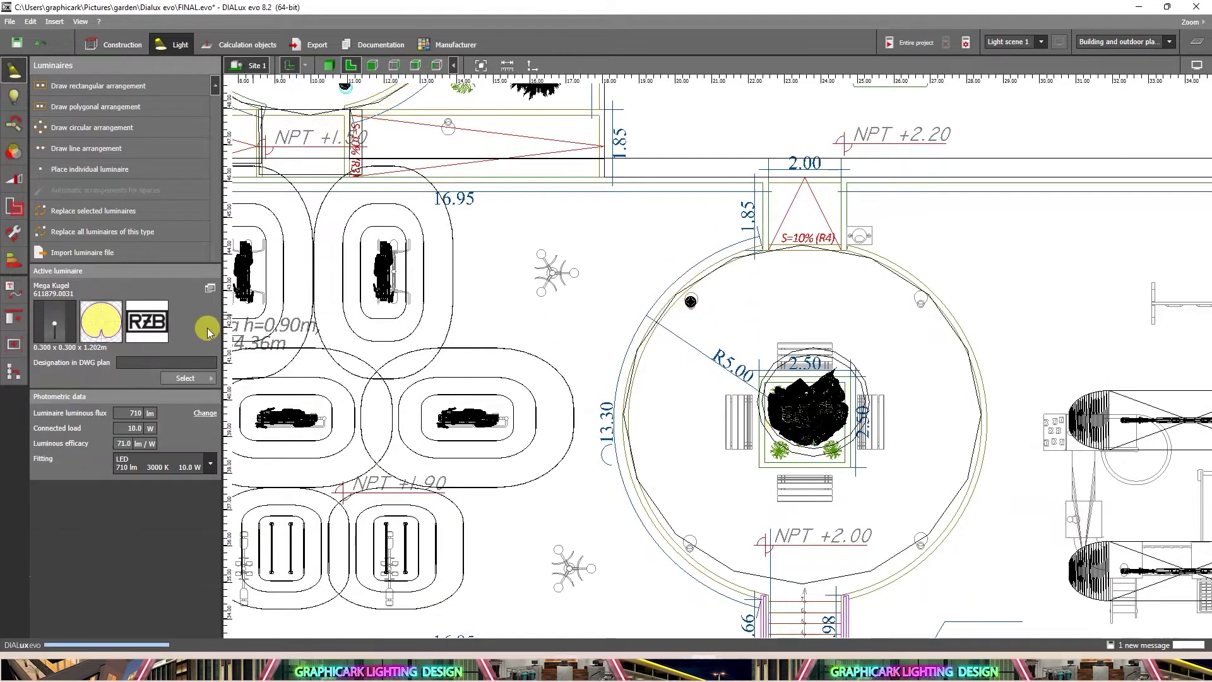
# Place Mega Kugel luminaires on the same plaza's other three lamp marks, at about 26.75, 42.85 m, 20.32, 36.10 m and 26.69, 36.21 m
pyautogui.click(920, 301)
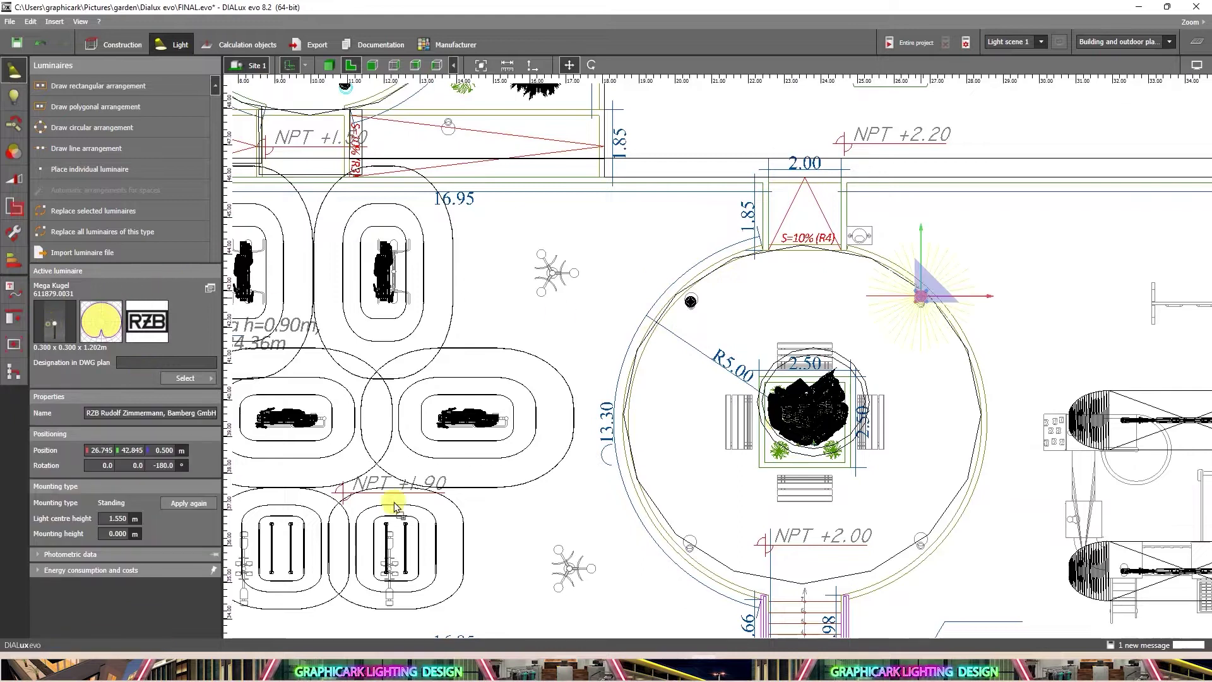
pyautogui.click(689, 543)
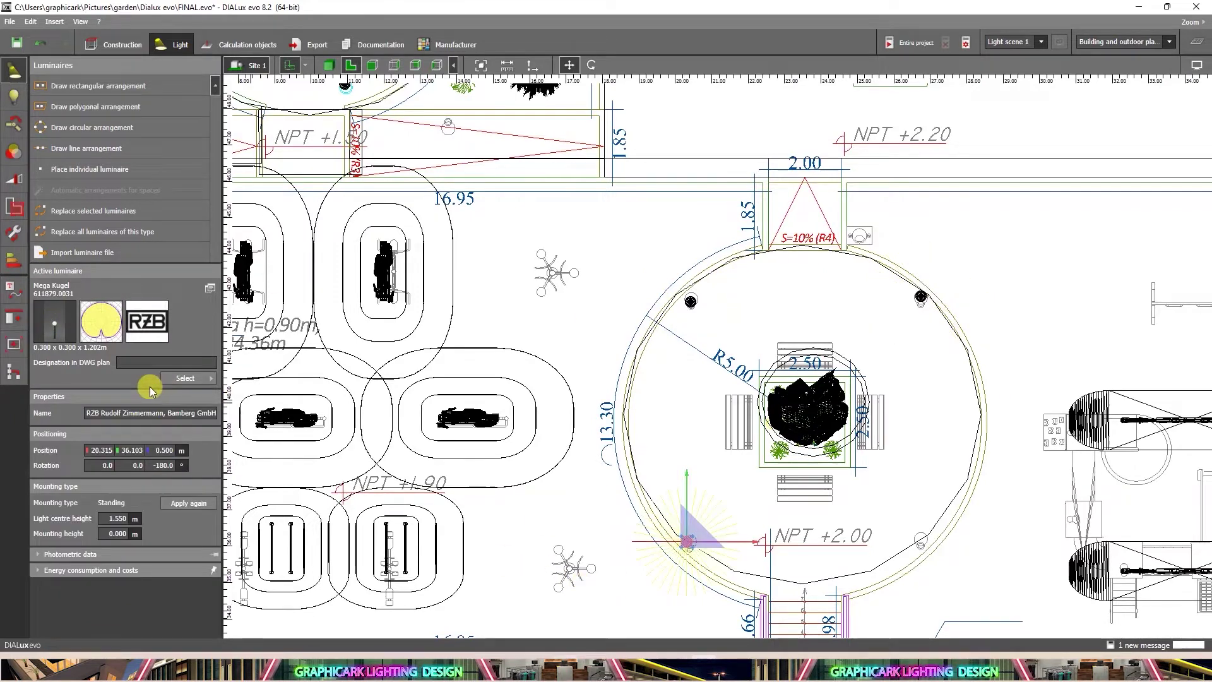
pyautogui.click(918, 541)
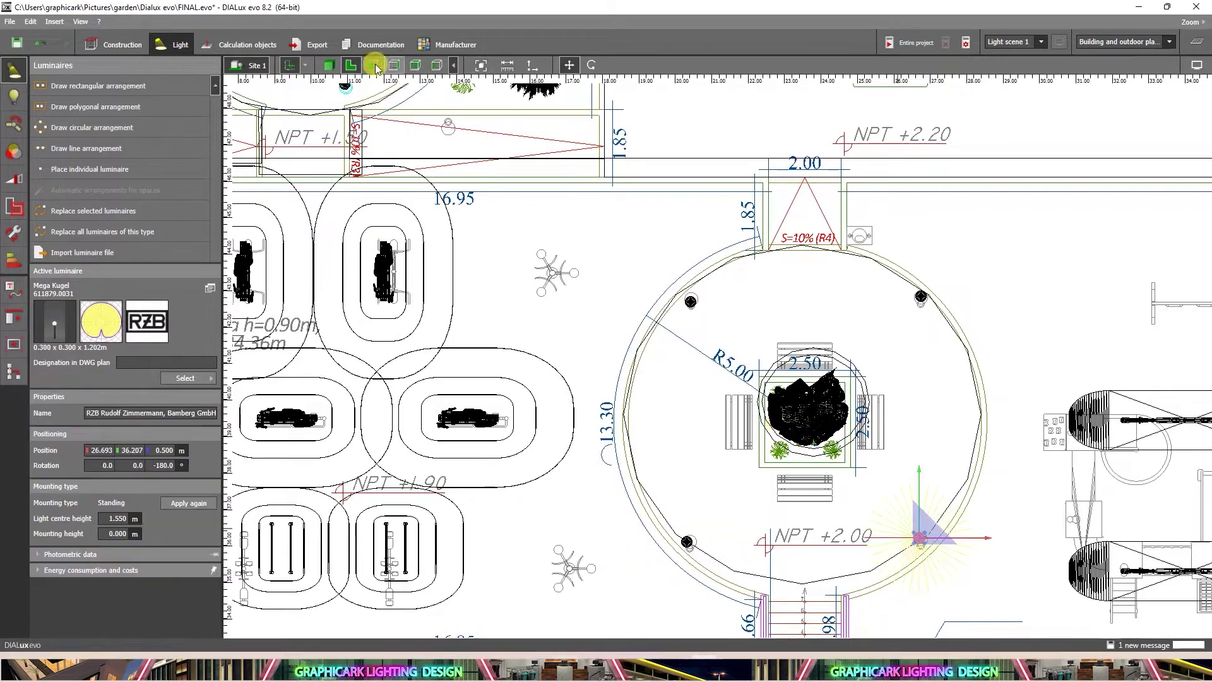
# In the 3D view, pick the stone paving texture from a paved circular plaza and apply it to the grass-covered circular plaza
pyautogui.click(329, 65)
pyautogui.moveTo(739, 319); pyautogui.dragTo(866, 366)
pyautogui.scroll(-5, 865, 366)
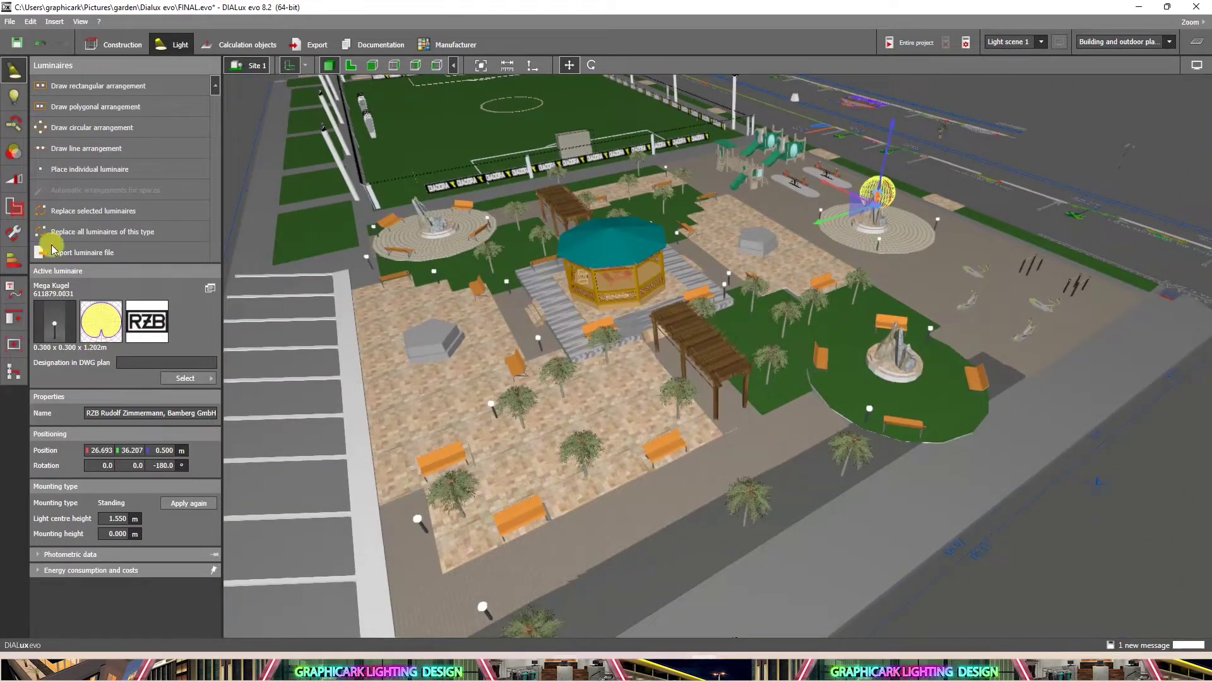
pyautogui.click(107, 44)
pyautogui.click(15, 349)
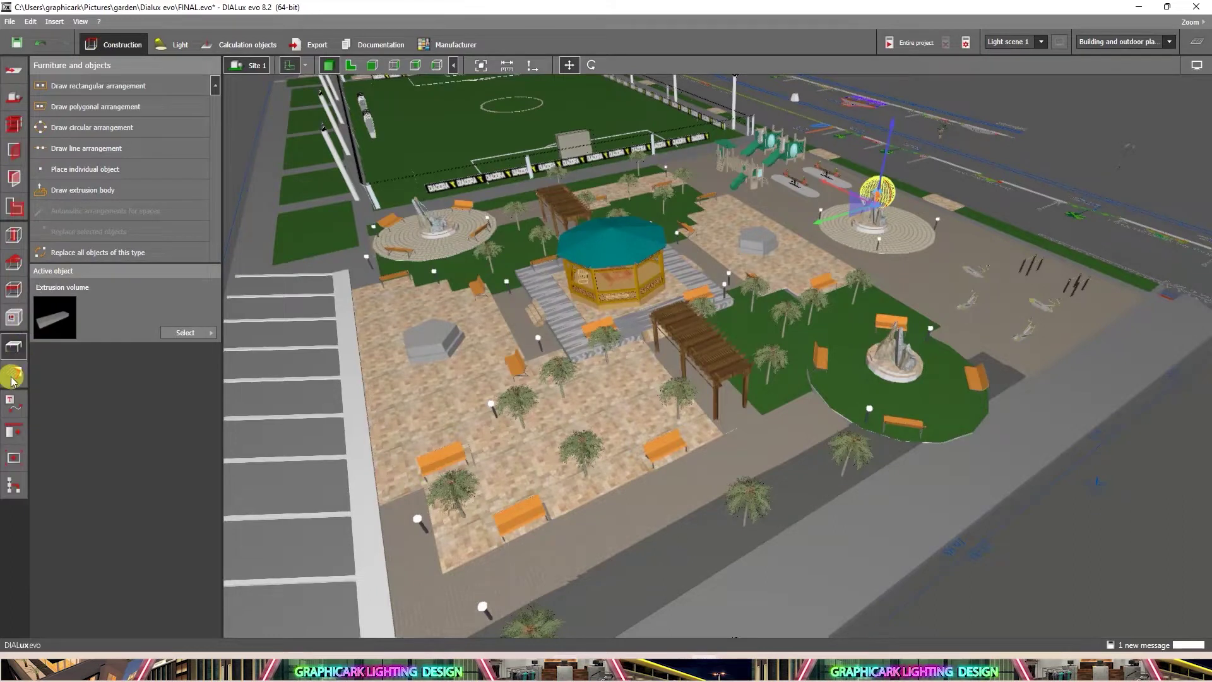
pyautogui.click(13, 377)
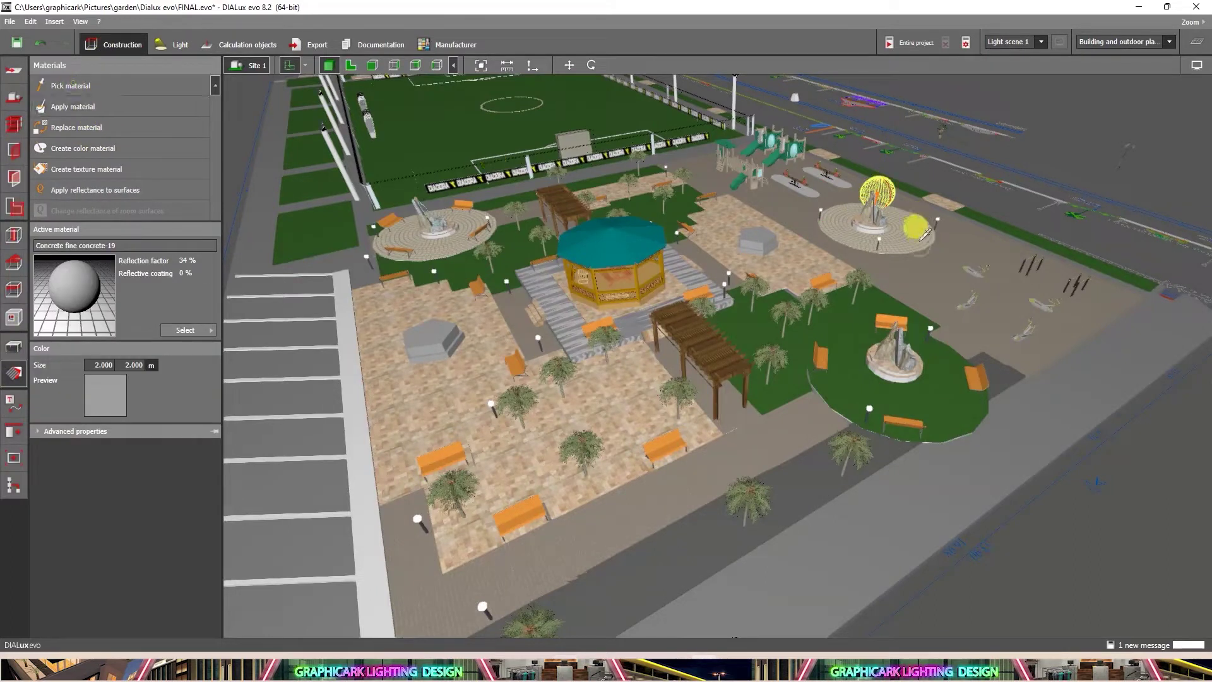
pyautogui.click(69, 87)
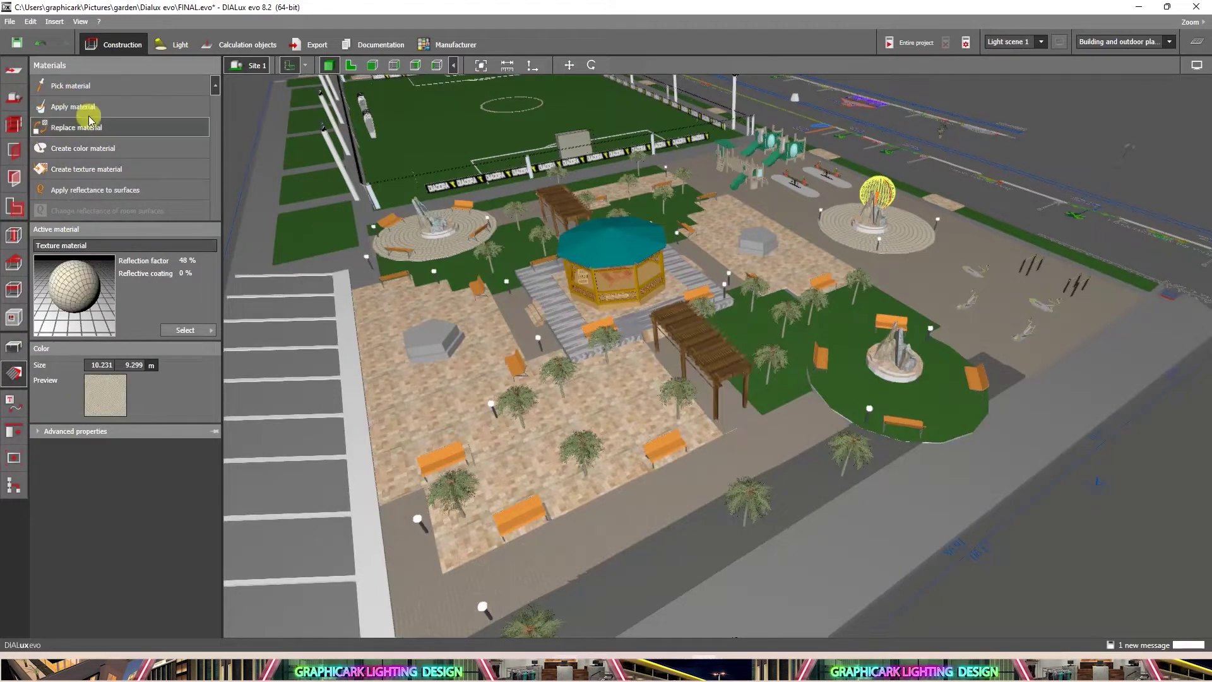
pyautogui.click(89, 108)
pyautogui.click(940, 401)
# Inspect the repaved circular plaza in the 3D view, and examine the southern part of the park in the plan view
pyautogui.scroll(3, 923, 393)
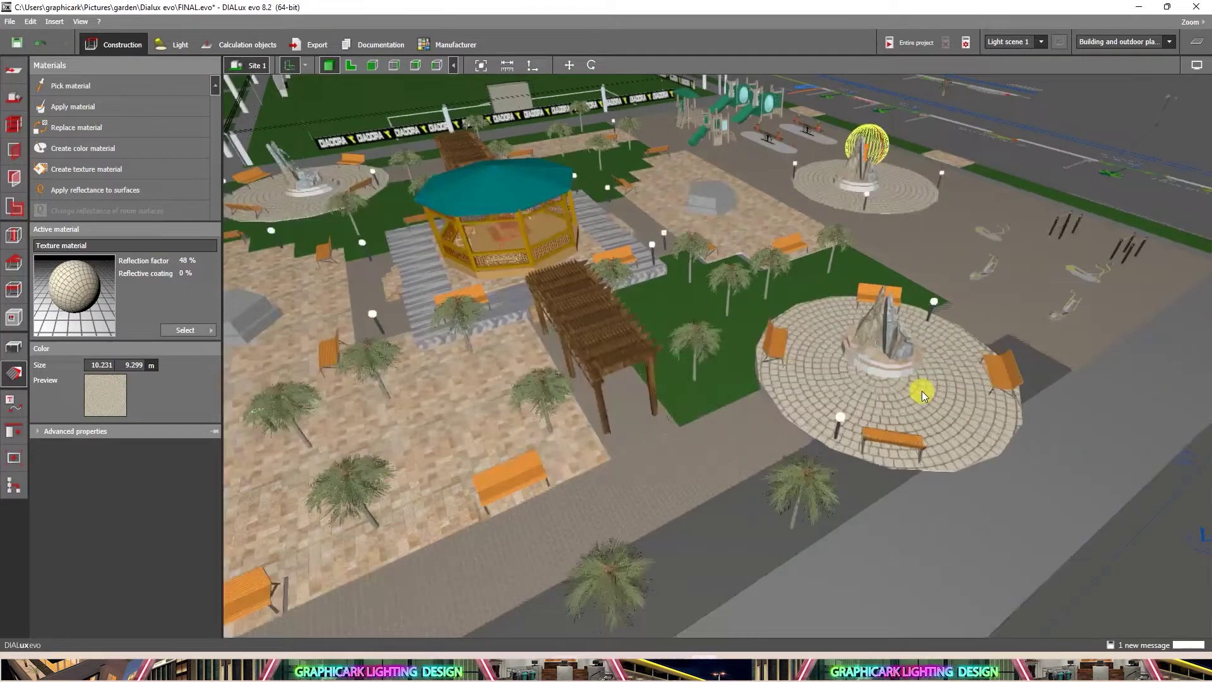
pyautogui.scroll(-2, 935, 390)
pyautogui.moveTo(916, 403); pyautogui.dragTo(1017, 446, button='middle')
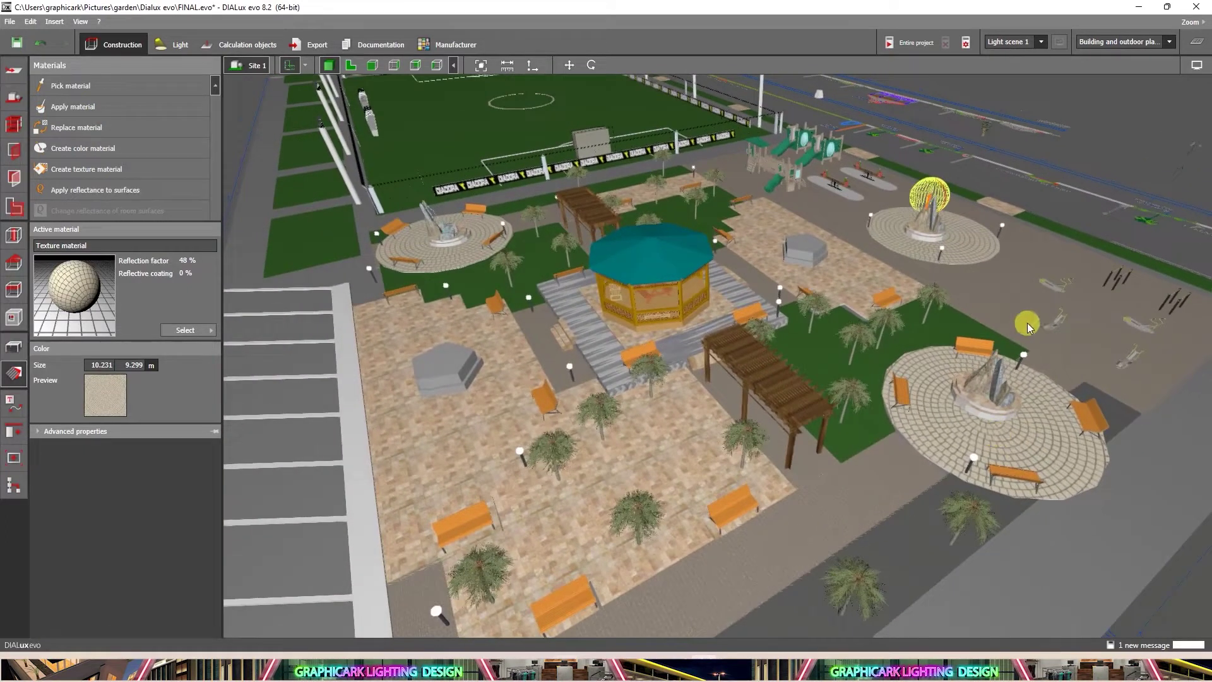
pyautogui.scroll(2, 1035, 335)
pyautogui.moveTo(984, 376); pyautogui.dragTo(943, 365, button='middle')
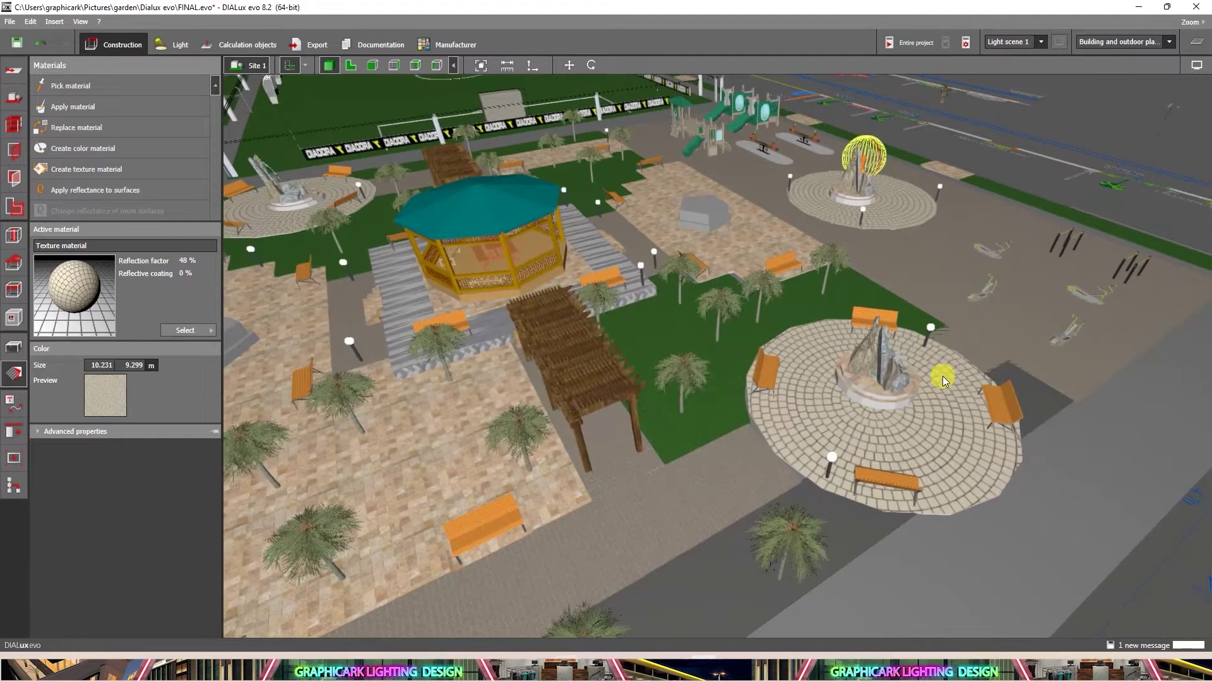
pyautogui.scroll(-3, 732, 367)
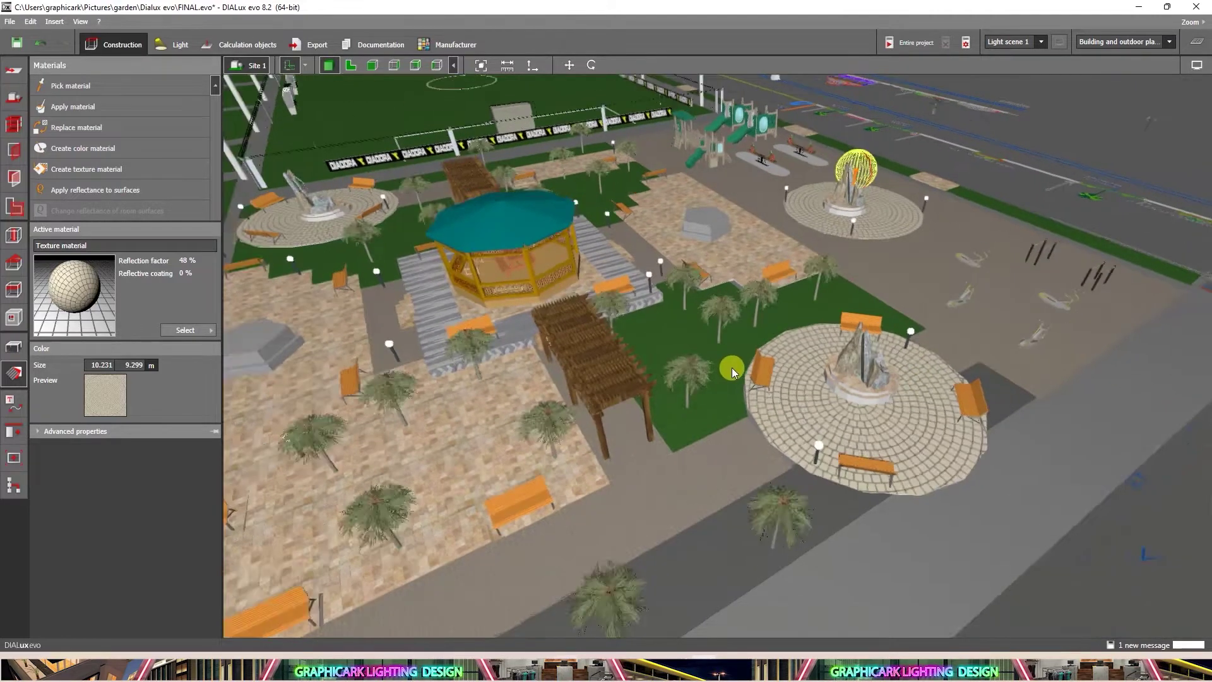
pyautogui.click(349, 65)
pyautogui.scroll(-3, 803, 457)
pyautogui.scroll(5, 804, 406)
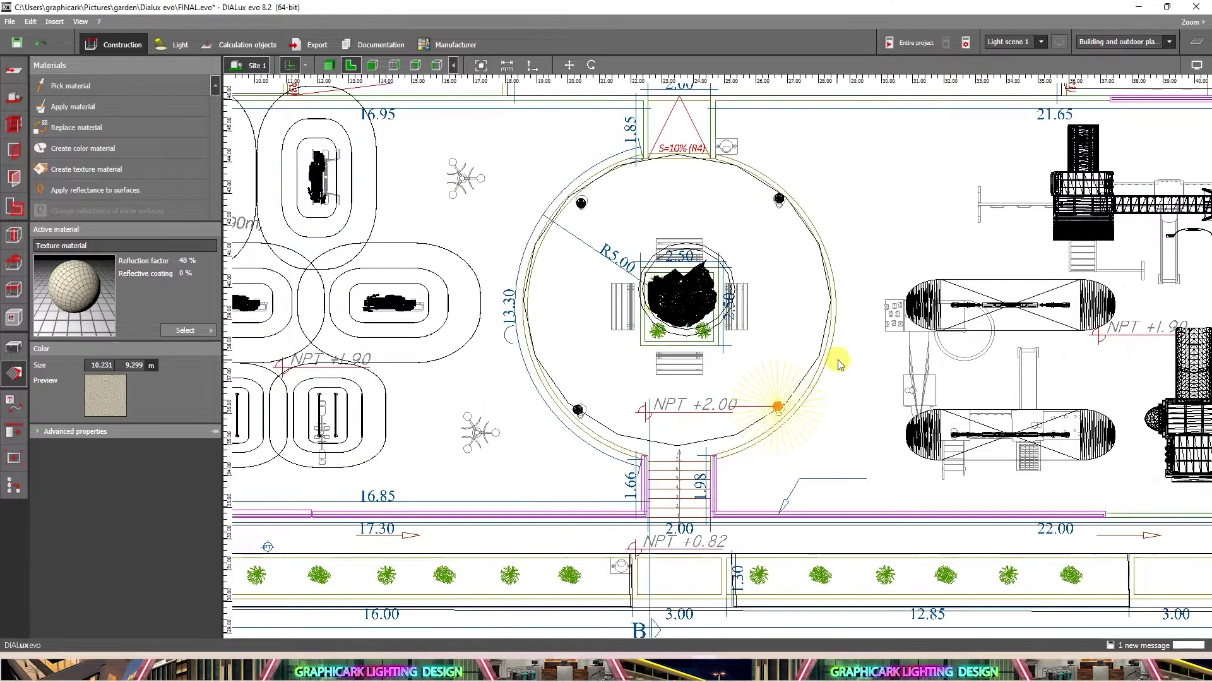
pyautogui.click(801, 417)
pyautogui.scroll(-4, 801, 417)
pyautogui.moveTo(761, 365); pyautogui.dragTo(773, 440, button='middle')
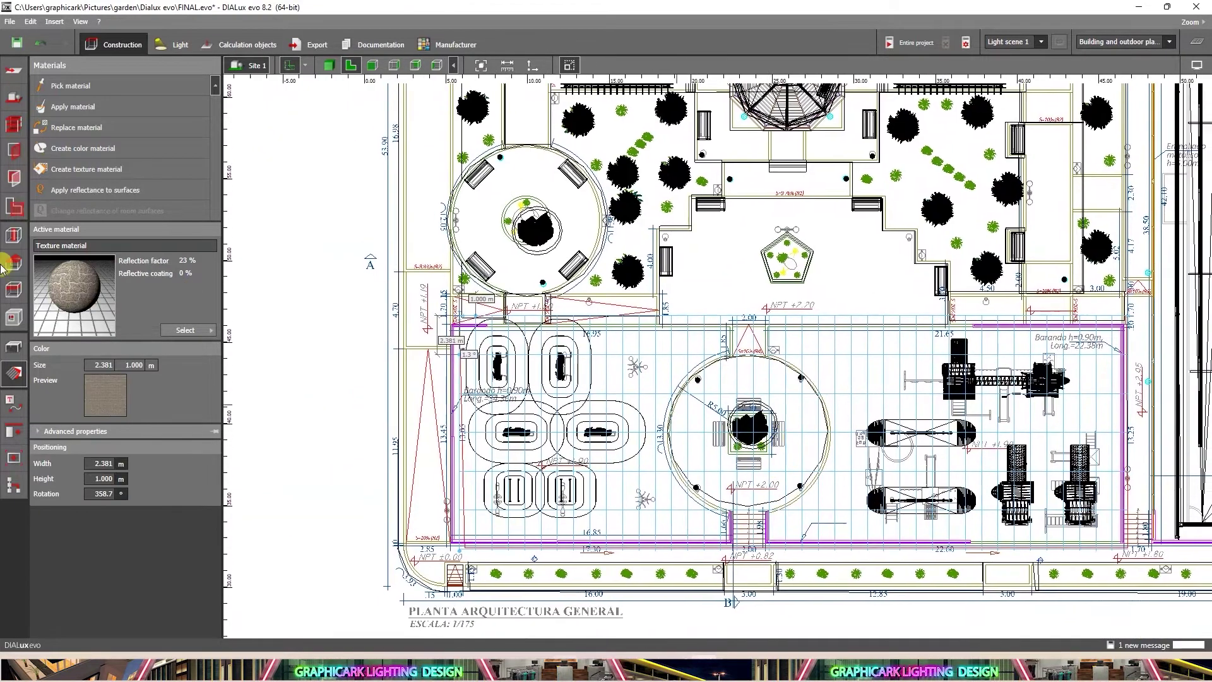
# Return to luminaire planning and review the lamp positions around the plazas, the gazebo and ÁREA DE MONUMENTO 2 in the plan
pyautogui.click(173, 45)
pyautogui.scroll(-2, 763, 411)
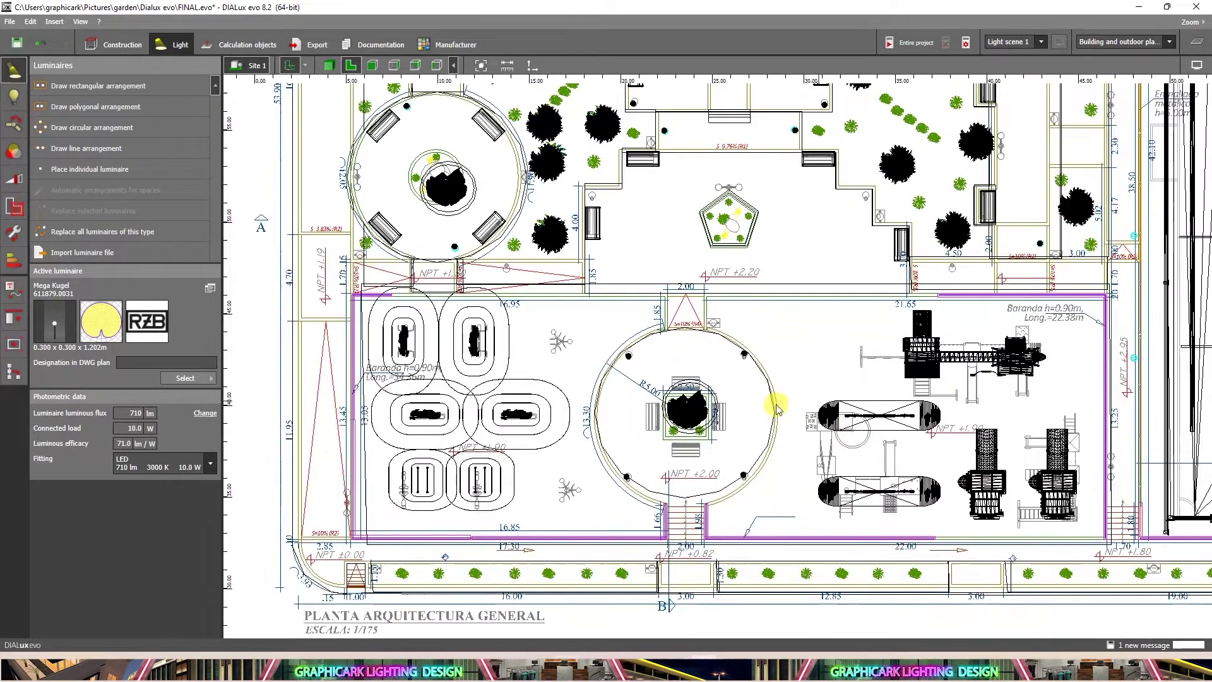
pyautogui.scroll(4, 691, 438)
pyautogui.scroll(1, 516, 298)
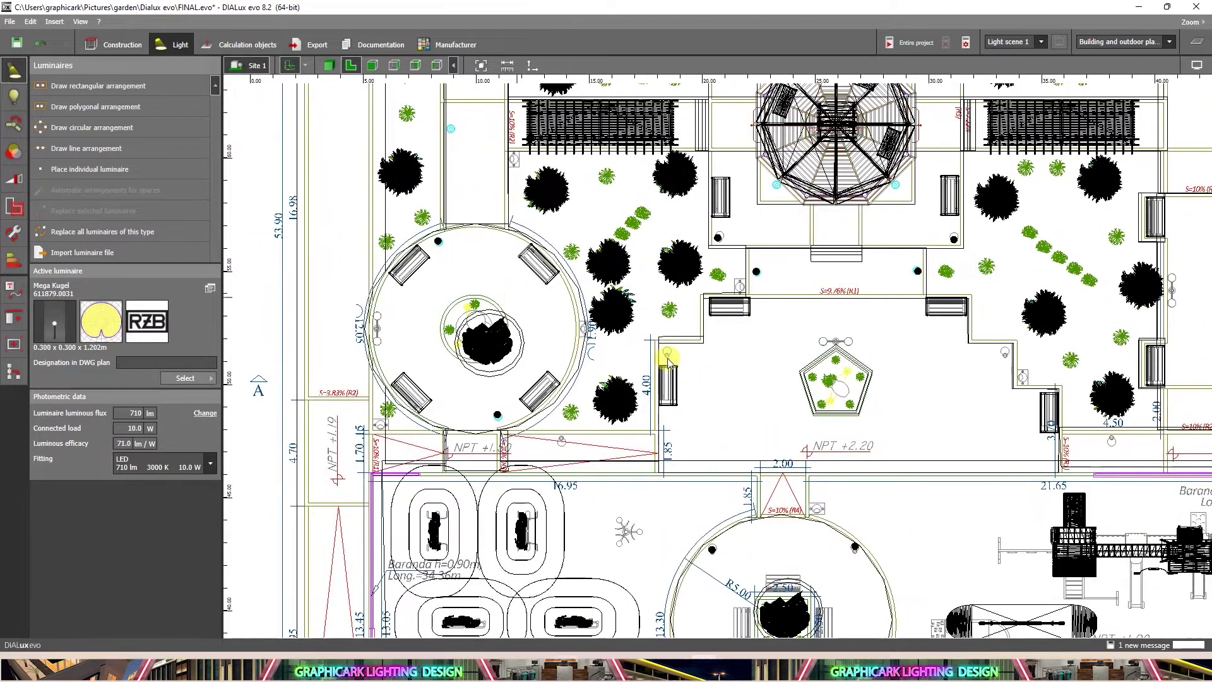
pyautogui.scroll(-1, 749, 353)
pyautogui.scroll(3, 642, 328)
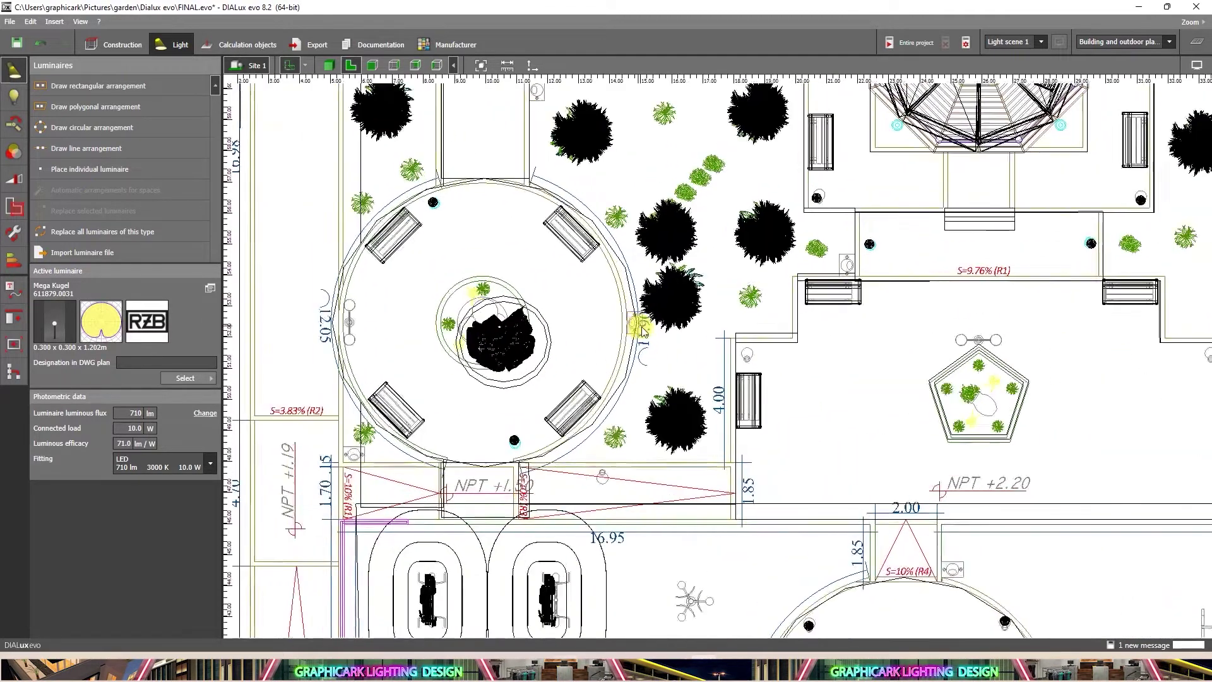
pyautogui.scroll(4, 642, 328)
pyautogui.scroll(-6, 641, 330)
pyautogui.moveTo(1189, 329); pyautogui.dragTo(788, 334, button='middle')
pyautogui.scroll(3, 907, 303)
pyautogui.moveTo(905, 286); pyautogui.dragTo(901, 486, button='middle')
pyautogui.scroll(-2, 901, 487)
pyautogui.moveTo(877, 262); pyautogui.dragTo(895, 414, button='middle')
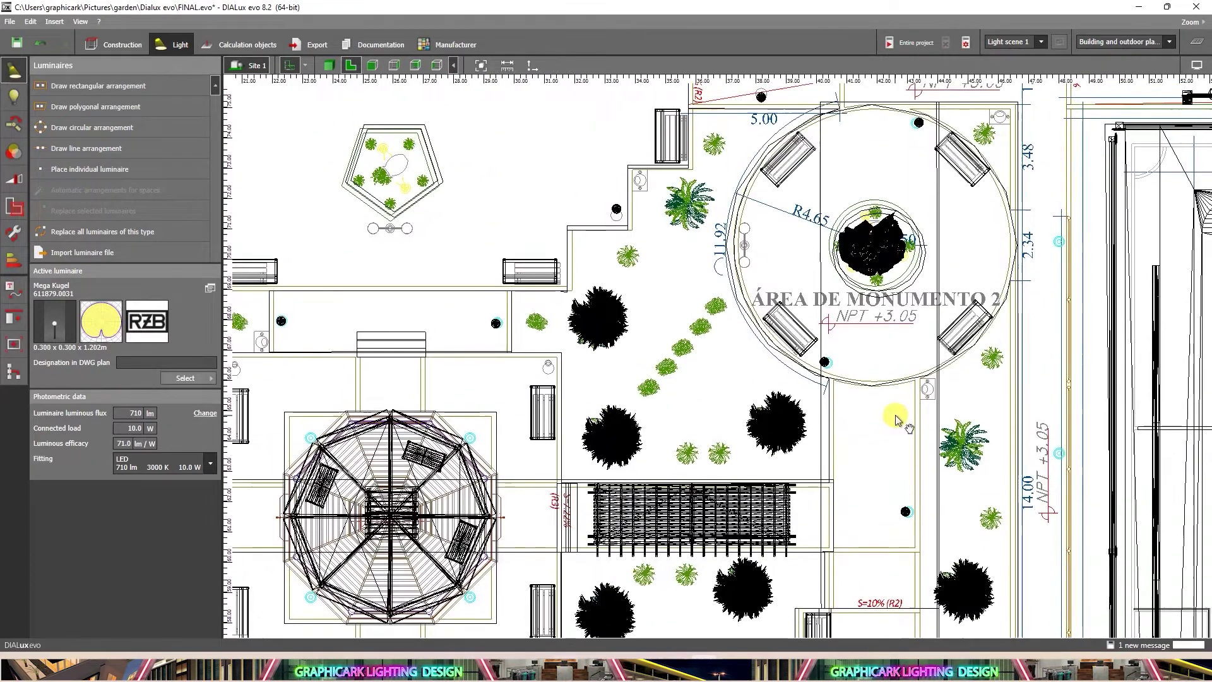
pyautogui.scroll(-3, 895, 415)
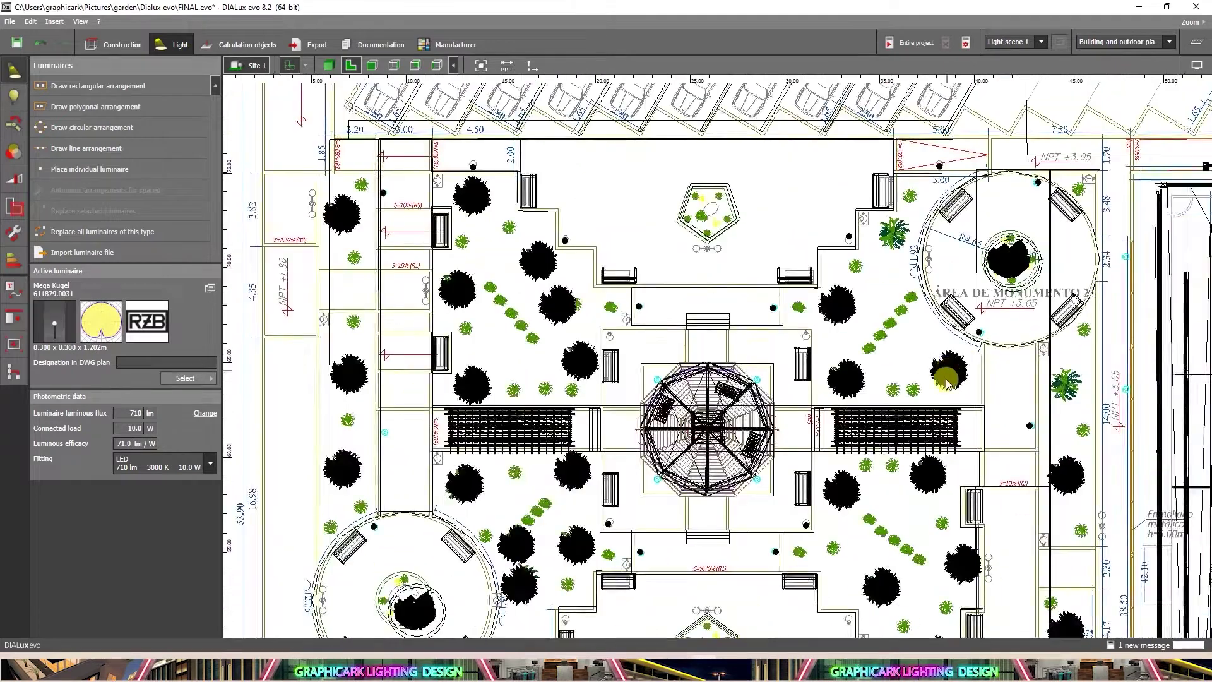
pyautogui.scroll(-1, 947, 378)
pyautogui.moveTo(947, 373); pyautogui.dragTo(912, 190, button='middle')
pyautogui.moveTo(889, 364); pyautogui.dragTo(889, 212, button='middle')
pyautogui.moveTo(865, 420); pyautogui.dragTo(820, 284, button='middle')
# Place a Mega Kugel luminaire between the tables of ÁREA DE MESAS 03, at about 115.76, 68.69 m
pyautogui.scroll(1, 820, 290)
pyautogui.scroll(1, 870, 384)
pyautogui.moveTo(776, 397); pyautogui.dragTo(479, 472, button='middle')
pyautogui.scroll(-2, 725, 355)
pyautogui.moveTo(851, 449); pyautogui.dragTo(192, 460, button='middle')
pyautogui.scroll(-3, 950, 375)
pyautogui.scroll(-3, 506, 495)
pyautogui.scroll(6, 663, 333)
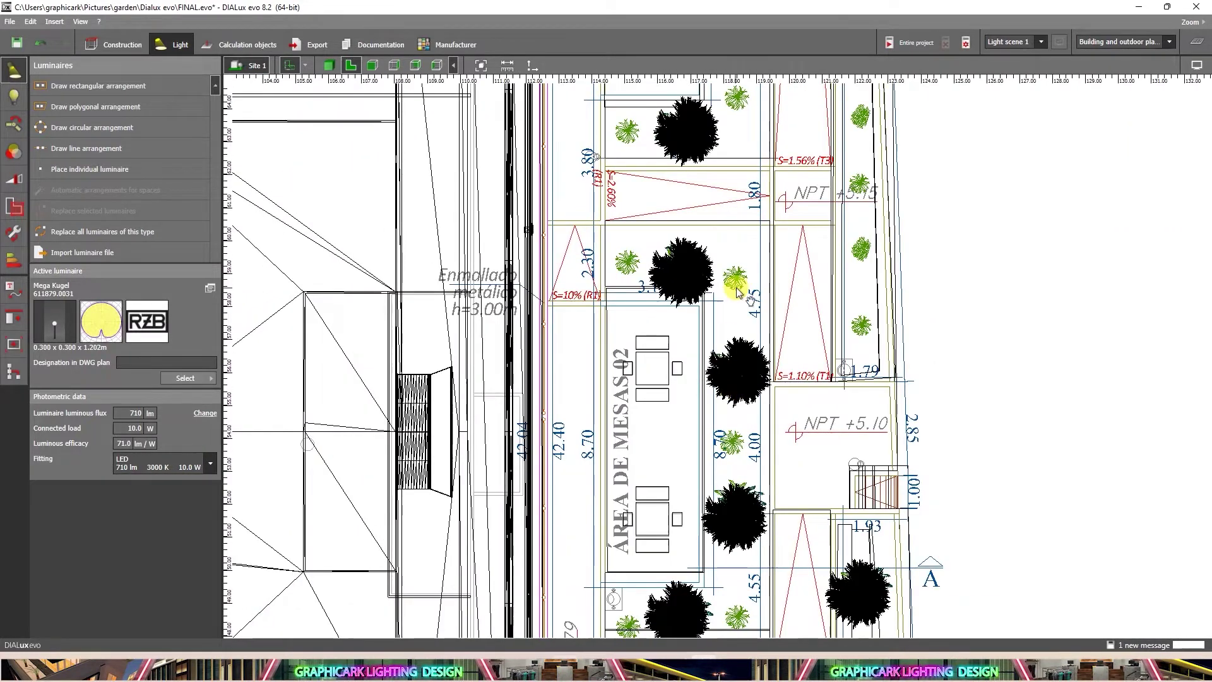
pyautogui.moveTo(737, 292); pyautogui.dragTo(798, 562, button='middle')
pyautogui.moveTo(785, 246); pyautogui.dragTo(783, 353, button='middle')
pyautogui.scroll(-1, 744, 260)
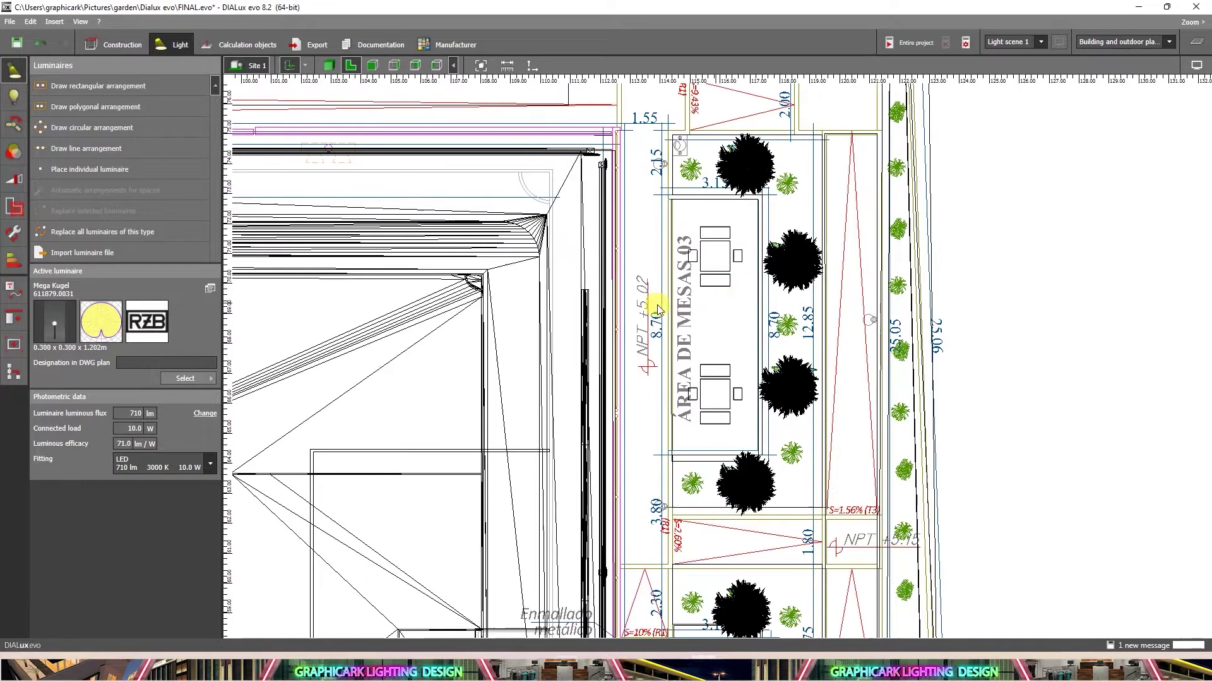
pyautogui.scroll(1, 725, 306)
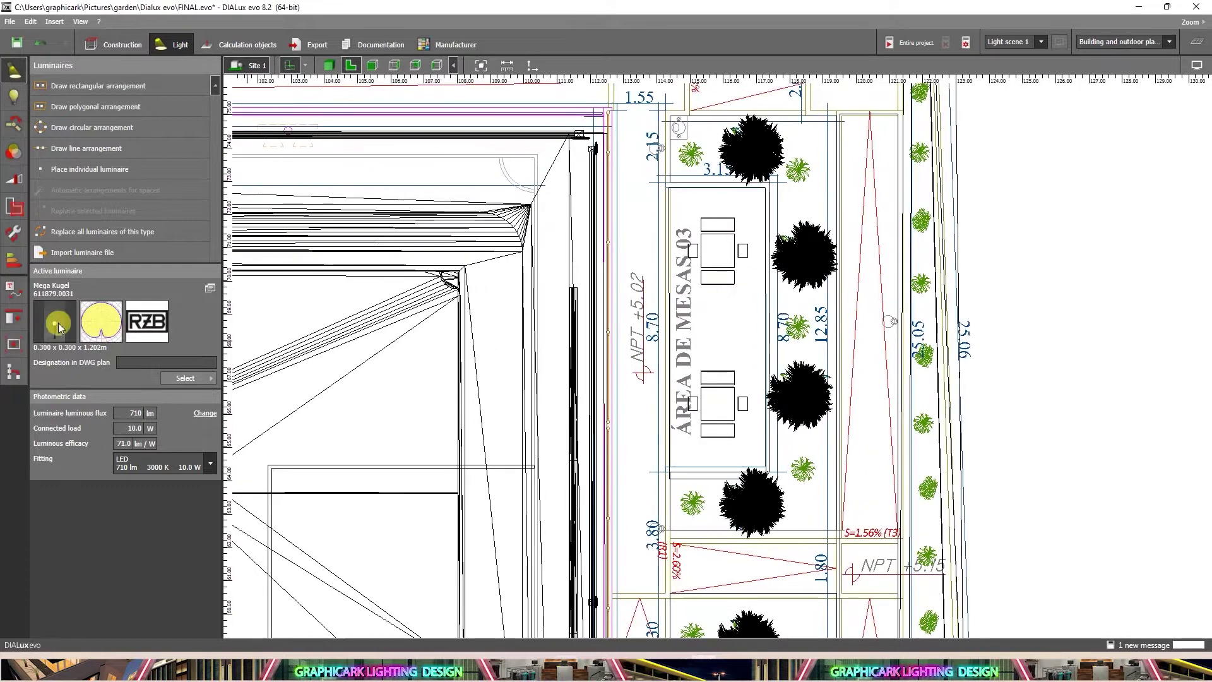
pyautogui.click(714, 325)
# Place a Mega Kugel luminaire between the tables of ÁREA DE MESAS 02, at about 115.82, 53.89 m
pyautogui.scroll(-2, 717, 327)
pyautogui.scroll(-2, 748, 450)
pyautogui.moveTo(744, 528); pyautogui.dragTo(736, 265, button='middle')
pyautogui.scroll(3, 728, 300)
pyautogui.moveTo(39, 326); pyautogui.dragTo(450, 353)
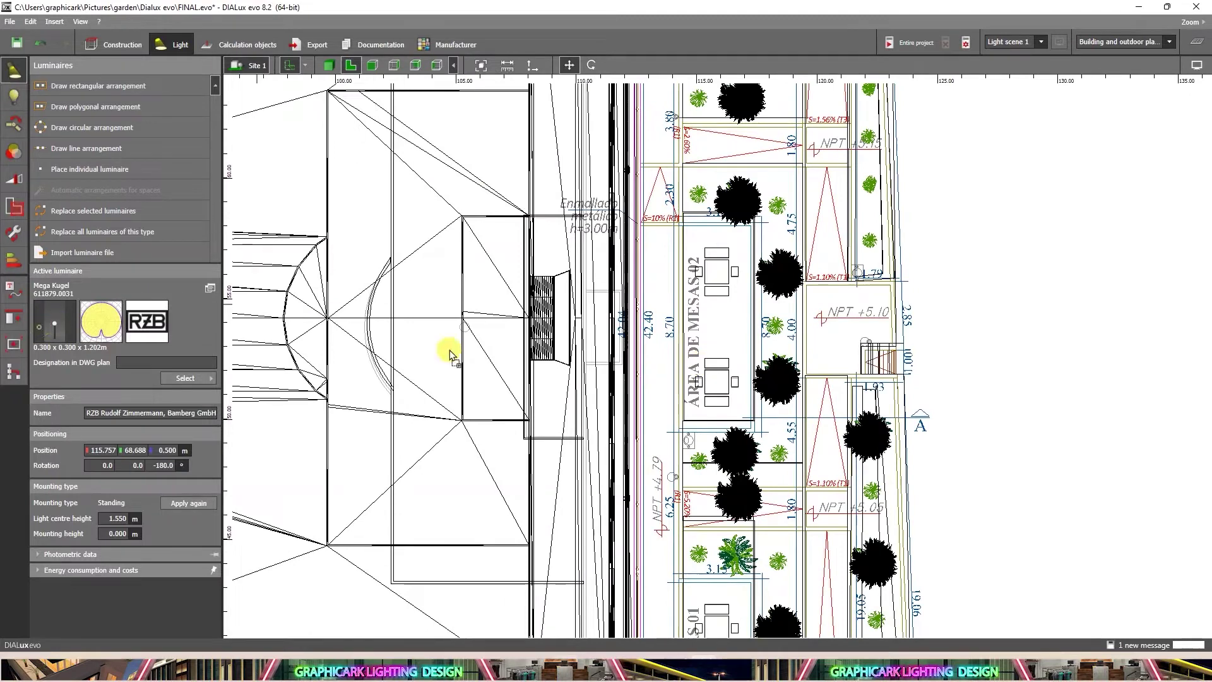
pyautogui.click(714, 323)
# Place a Mega Kugel luminaire between the tables of ÁREA DE MESAS 01, at about 115.70, 39.08 m
pyautogui.scroll(-2, 714, 324)
pyautogui.moveTo(732, 505); pyautogui.dragTo(737, 237, button='middle')
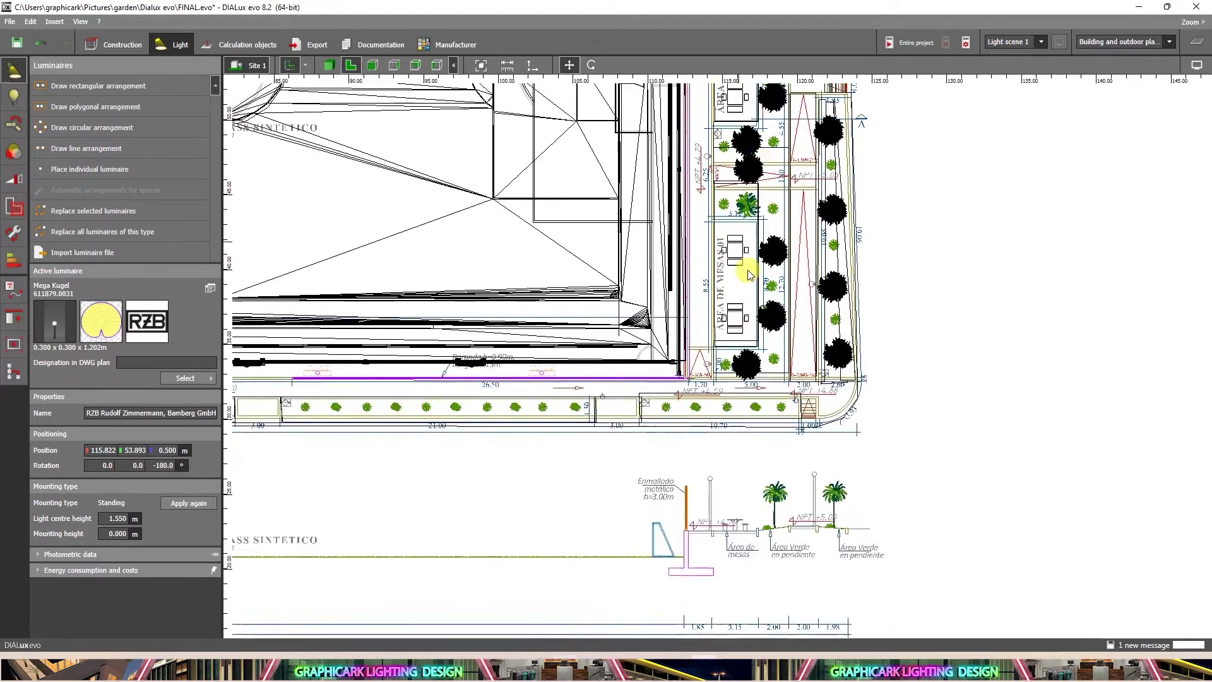
pyautogui.scroll(3, 740, 258)
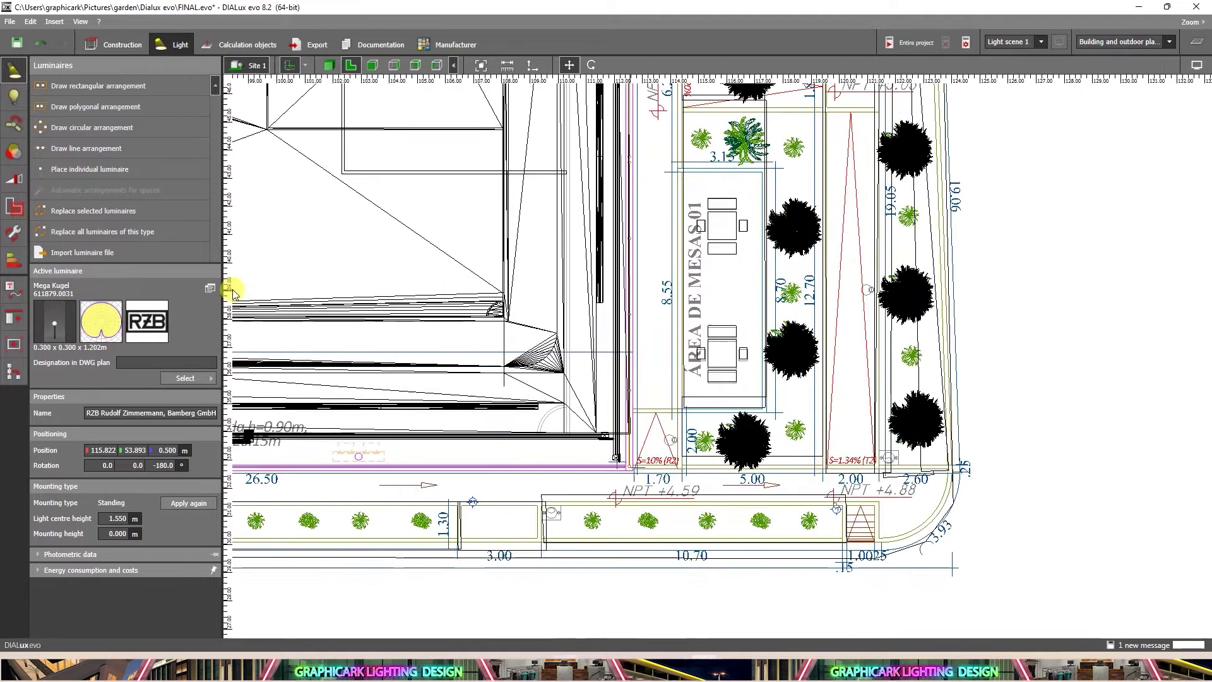
pyautogui.click(721, 292)
pyautogui.scroll(-1, 771, 319)
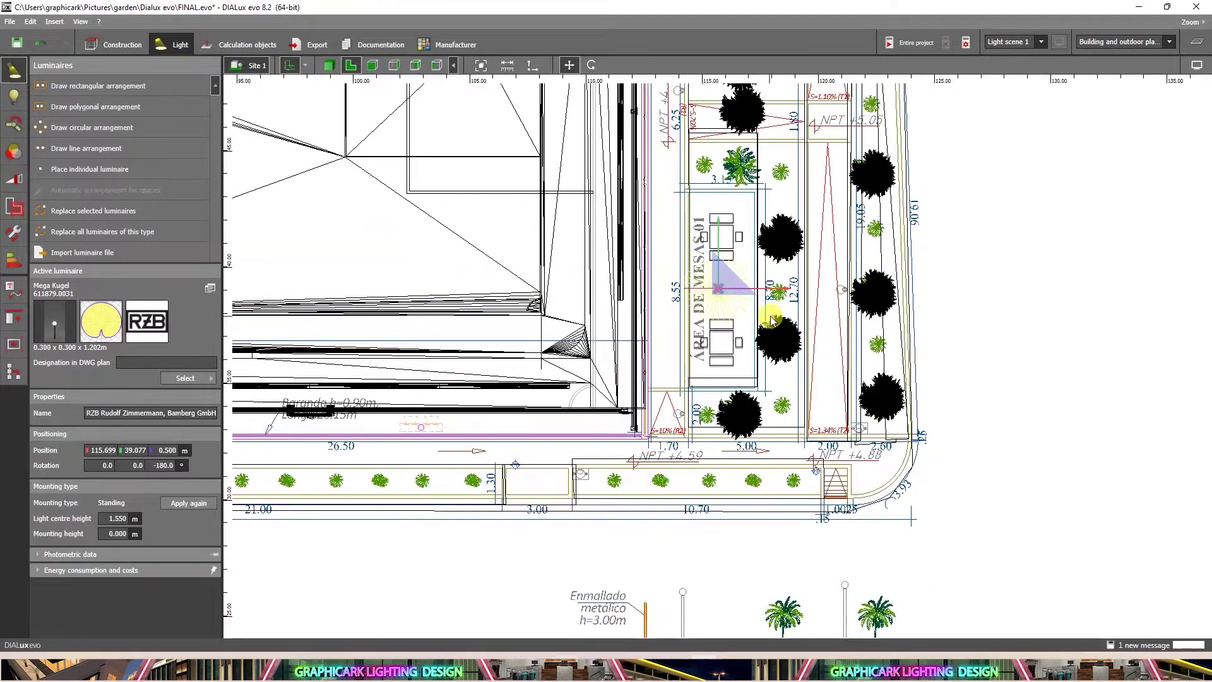
# Review the placed luminaires around the circular plazas, gazebo and pergolas from several angles in the 3D view
pyautogui.scroll(2, 728, 408)
pyautogui.moveTo(749, 398); pyautogui.dragTo(781, 383, button='middle')
pyautogui.scroll(-3, 766, 392)
pyautogui.moveTo(631, 392); pyautogui.dragTo(1002, 377, button='middle')
pyautogui.scroll(-1, 944, 386)
pyautogui.scroll(-2, 945, 388)
pyautogui.click(329, 66)
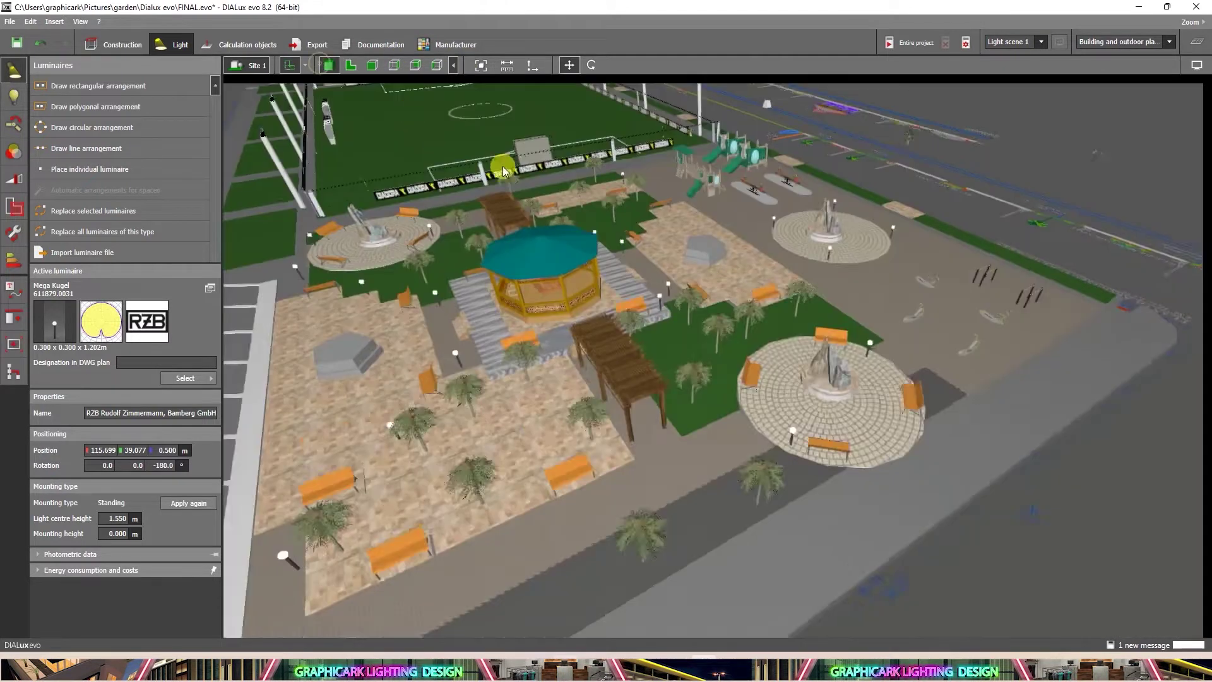
pyautogui.scroll(-3, 640, 253)
pyautogui.click(886, 216)
pyautogui.scroll(4, 838, 202)
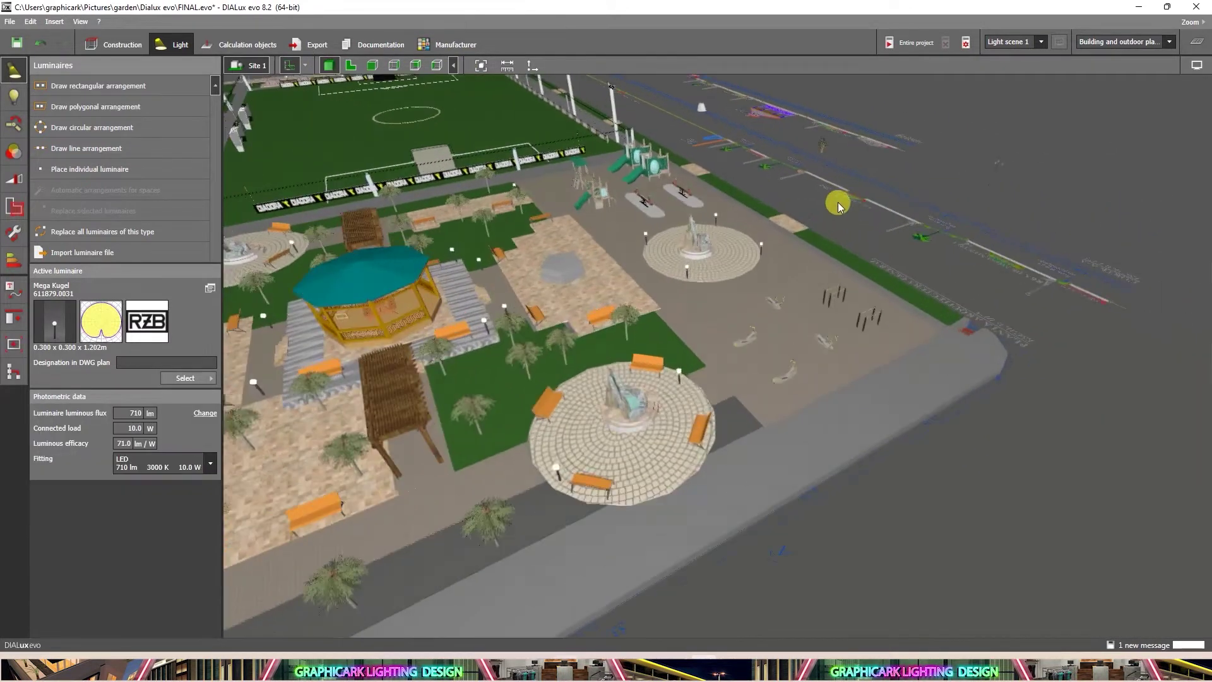
pyautogui.moveTo(838, 202); pyautogui.dragTo(711, 209, button='right')
pyautogui.scroll(5, 725, 282)
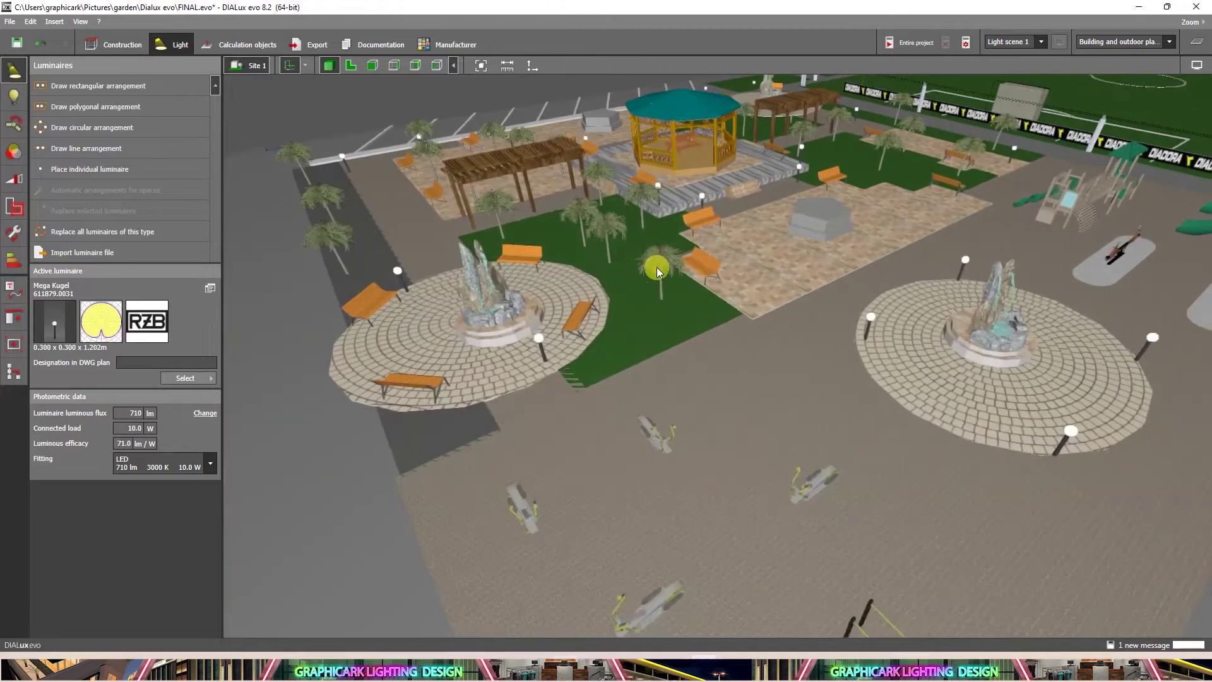
pyautogui.moveTo(583, 255); pyautogui.dragTo(539, 253, button='middle')
pyautogui.moveTo(435, 246); pyautogui.dragTo(647, 195, button='right')
pyautogui.scroll(-4, 646, 195)
pyautogui.moveTo(786, 255); pyautogui.dragTo(781, 242, button='right')
pyautogui.moveTo(782, 242); pyautogui.dragTo(443, 99)
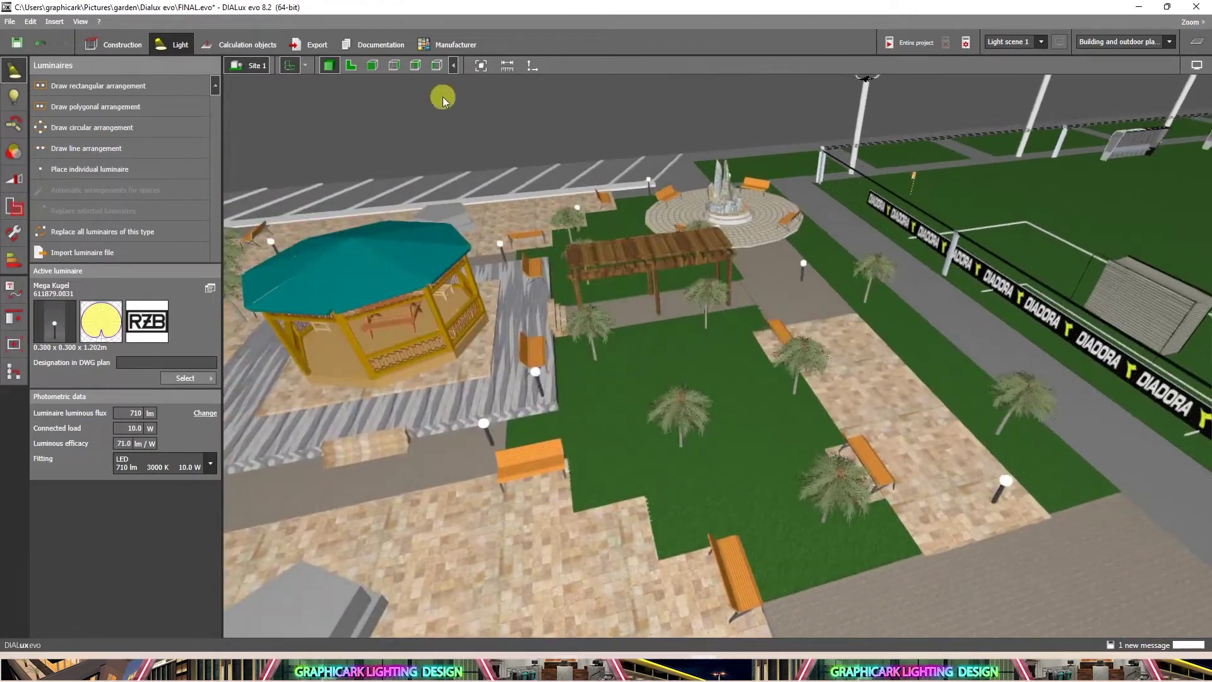
# Switch to the plan view and examine the layout for remaining lamp positions
pyautogui.click(350, 66)
pyautogui.scroll(-4, 726, 350)
pyautogui.scroll(3, 934, 436)
pyautogui.scroll(4, 758, 413)
pyautogui.moveTo(749, 387); pyautogui.dragTo(832, 218)
pyautogui.scroll(1, 784, 406)
pyautogui.moveTo(784, 406); pyautogui.dragTo(787, 282)
# Inspect the Lamp+post+in+flower+bed object beside the park up close in the 3D view and clear its selection
pyautogui.scroll(-2, 785, 272)
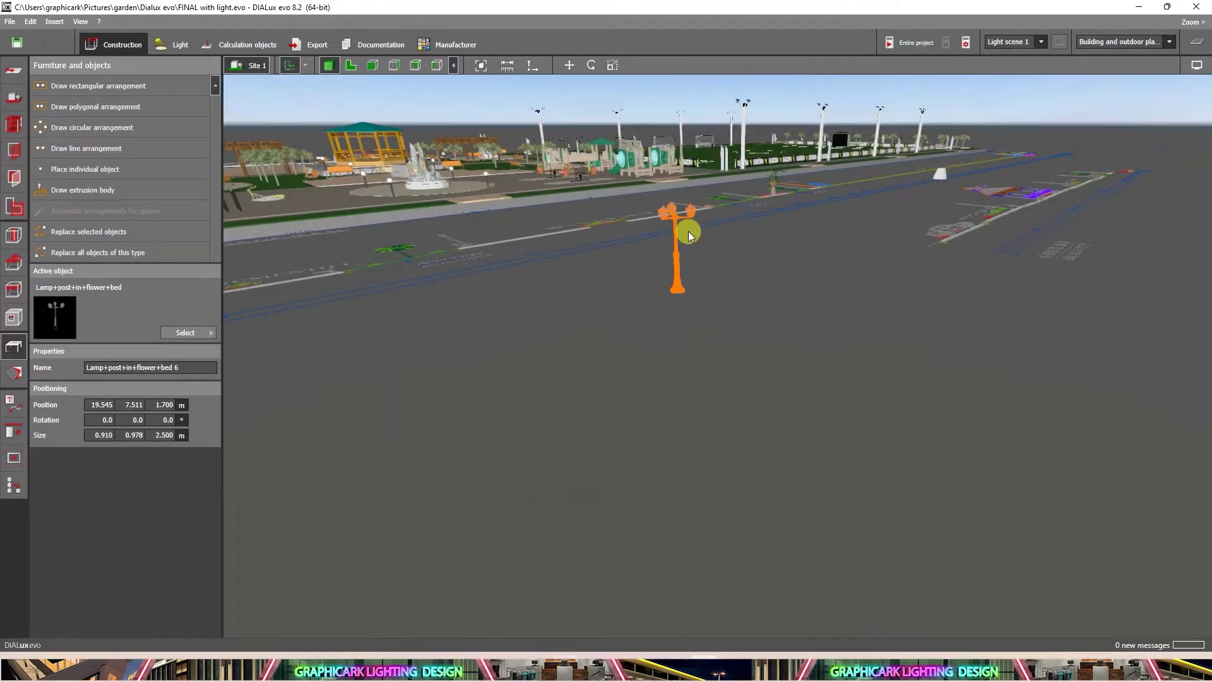
pyautogui.scroll(3, 688, 231)
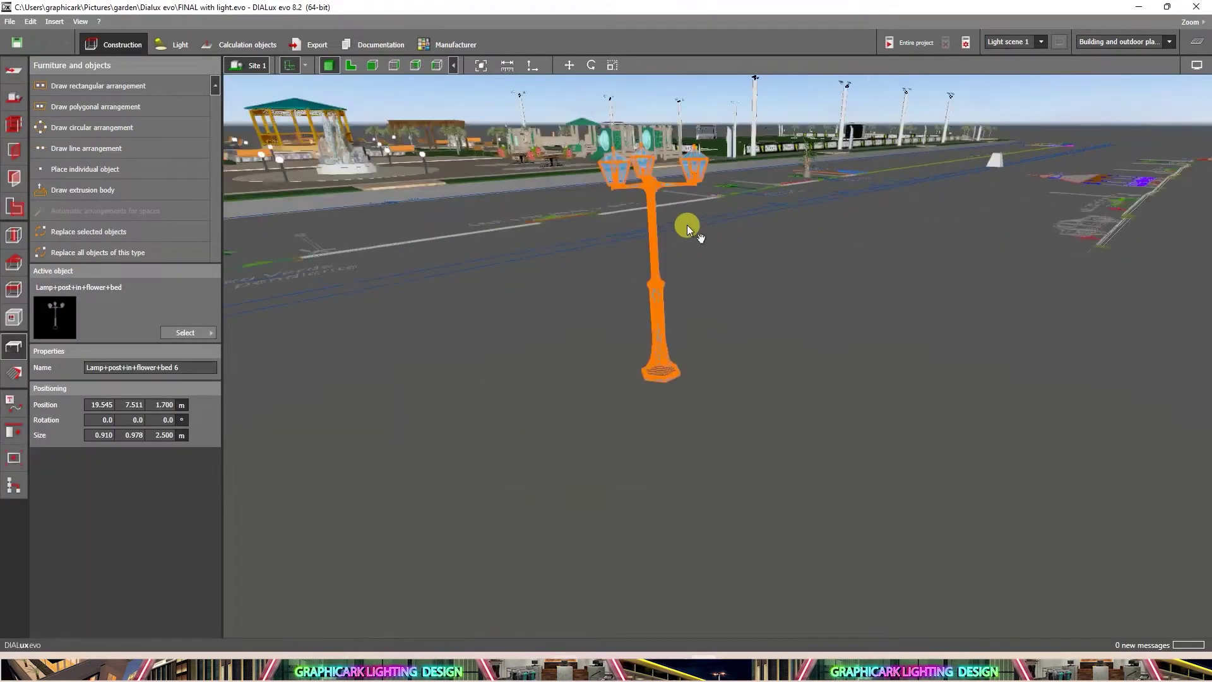
pyautogui.click(696, 191)
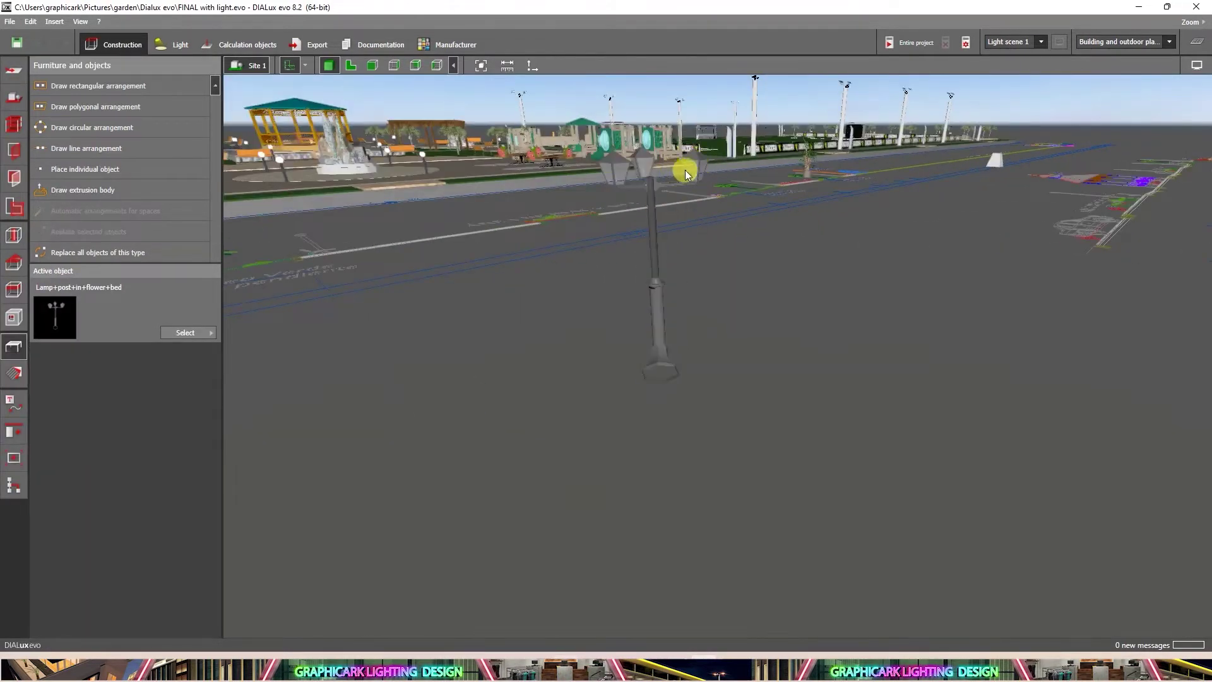
# Move the Lamp+post+in+flower+bed object in the plan view from the blank area below the sections to the park's lower entrance
pyautogui.click(685, 172)
pyautogui.scroll(-5, 684, 172)
pyautogui.moveTo(672, 245); pyautogui.dragTo(633, 256, button='right')
pyautogui.click(351, 65)
pyautogui.scroll(-3, 649, 559)
pyautogui.scroll(5, 631, 474)
pyautogui.moveTo(508, 486); pyautogui.dragTo(574, 459, button='middle')
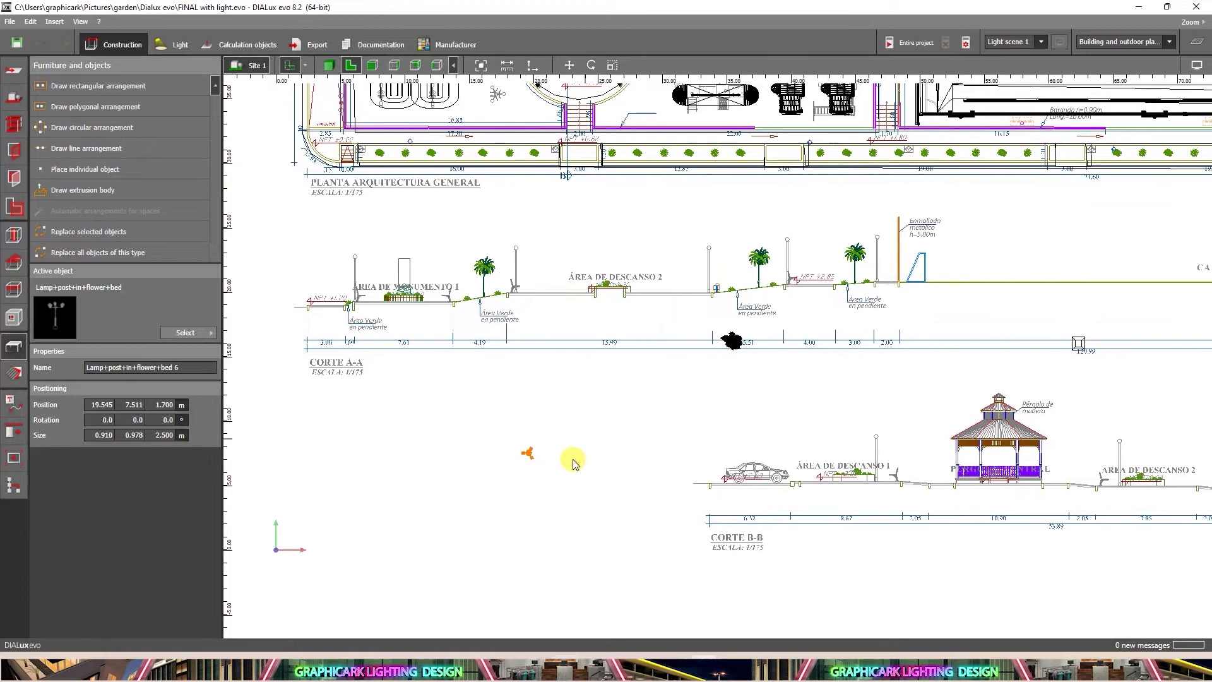
pyautogui.rightClick(530, 457)
pyautogui.click(532, 459)
pyautogui.moveTo(529, 456); pyautogui.dragTo(559, 145)
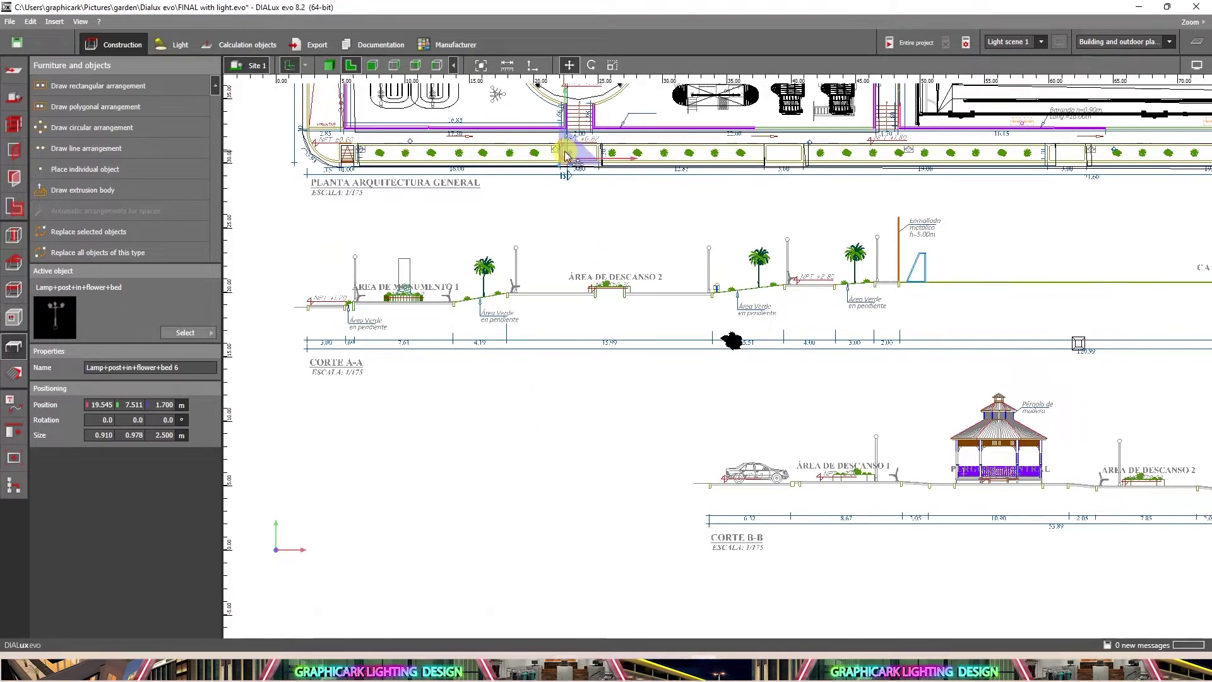
# Move the lamp post into the circular plaza with the R5.00 dimension, at about 21.50, 41.67 m
pyautogui.scroll(5, 562, 152)
pyautogui.moveTo(647, 492); pyautogui.dragTo(631, 202)
pyautogui.scroll(3, 632, 205)
pyautogui.moveTo(642, 256); pyautogui.dragTo(886, 363, button='middle')
pyautogui.scroll(-2, 882, 413)
pyautogui.scroll(1, 876, 366)
pyautogui.scroll(-2, 876, 368)
pyautogui.scroll(2, 873, 377)
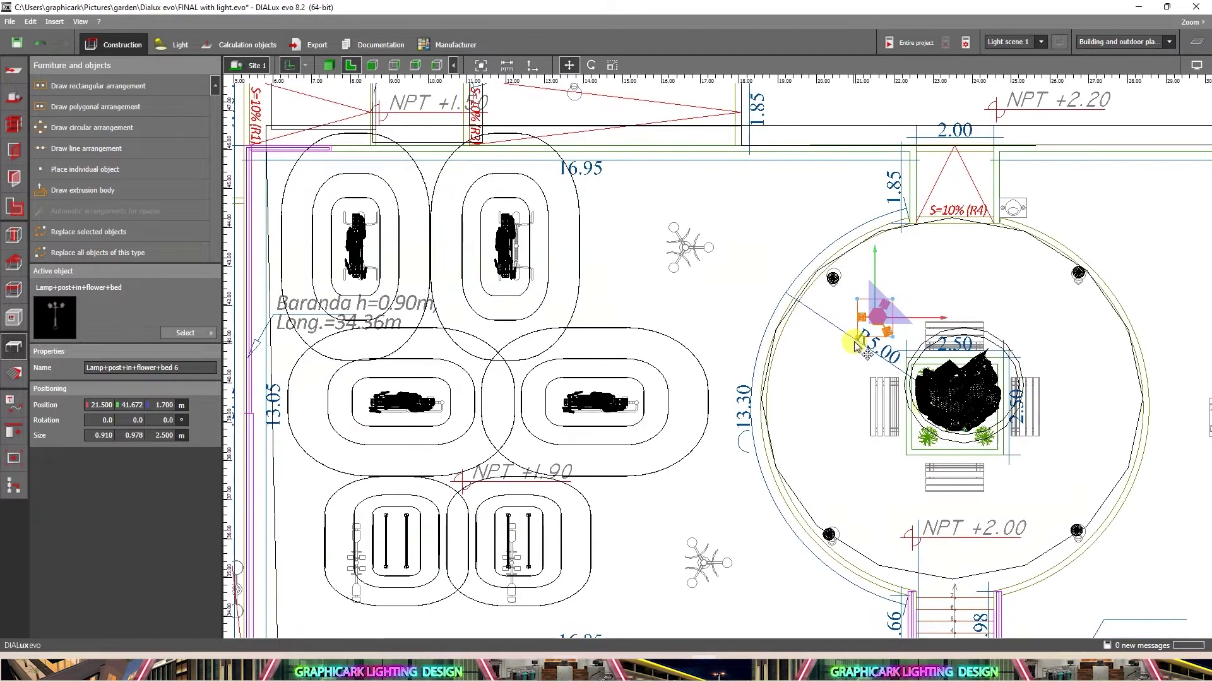
# Move the lamp post onto the lamp symbol at the lower pentagonal planter's tip, at about 25.87, 51.92 m
pyautogui.scroll(-2, 847, 317)
pyautogui.moveTo(847, 320); pyautogui.dragTo(805, 438, button='middle')
pyautogui.moveTo(818, 435); pyautogui.dragTo(631, 272)
pyautogui.scroll(1, 631, 273)
pyautogui.moveTo(631, 272); pyautogui.dragTo(564, 495, button='middle')
pyautogui.scroll(-1, 634, 507)
pyautogui.scroll(-1, 564, 495)
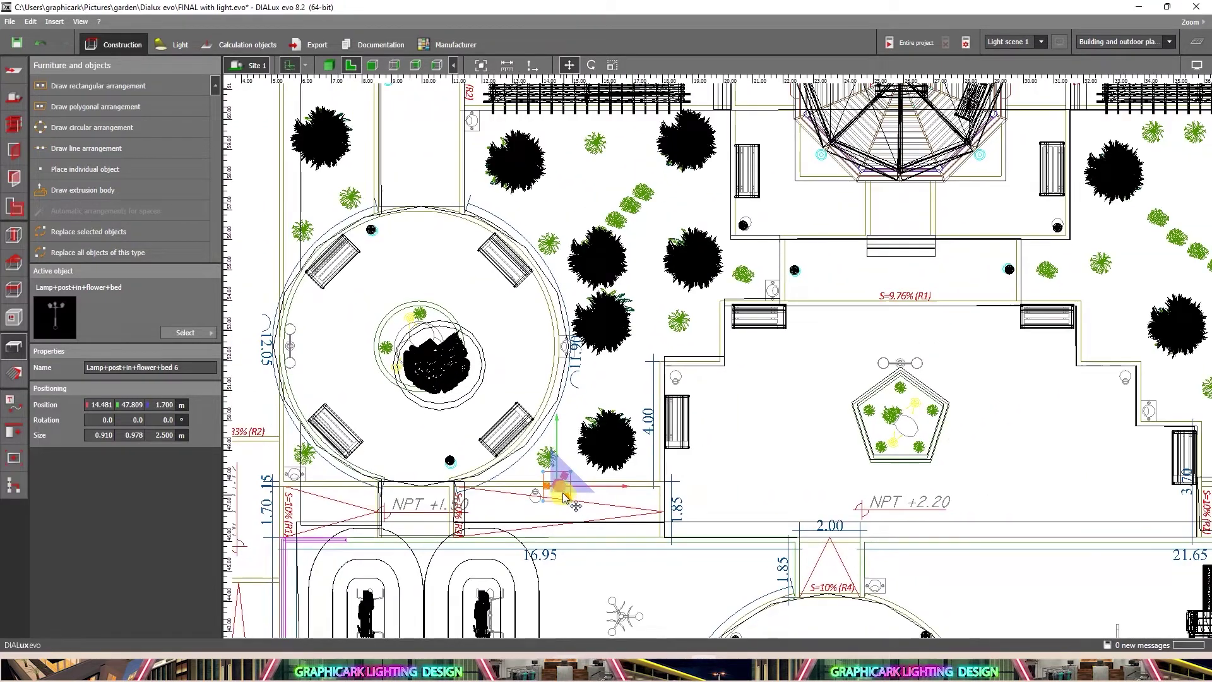
pyautogui.scroll(1, 562, 492)
pyautogui.moveTo(563, 492); pyautogui.dragTo(981, 332)
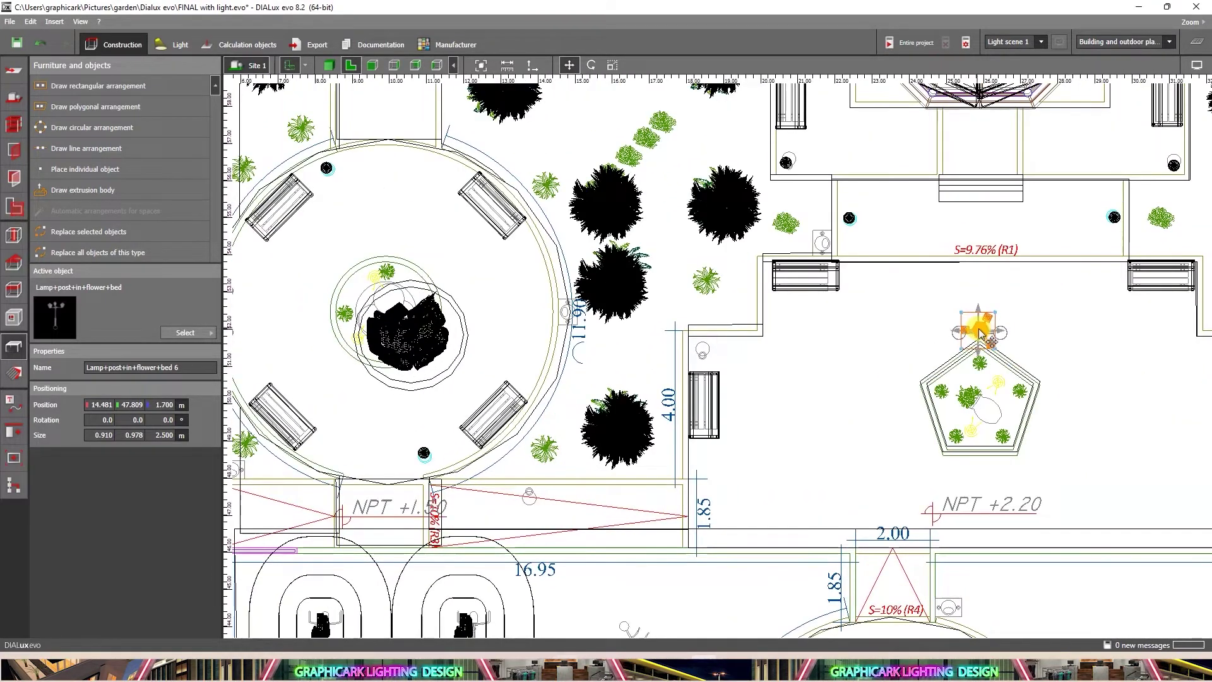
pyautogui.scroll(1, 930, 352)
pyautogui.moveTo(930, 351); pyautogui.dragTo(713, 337, button='middle')
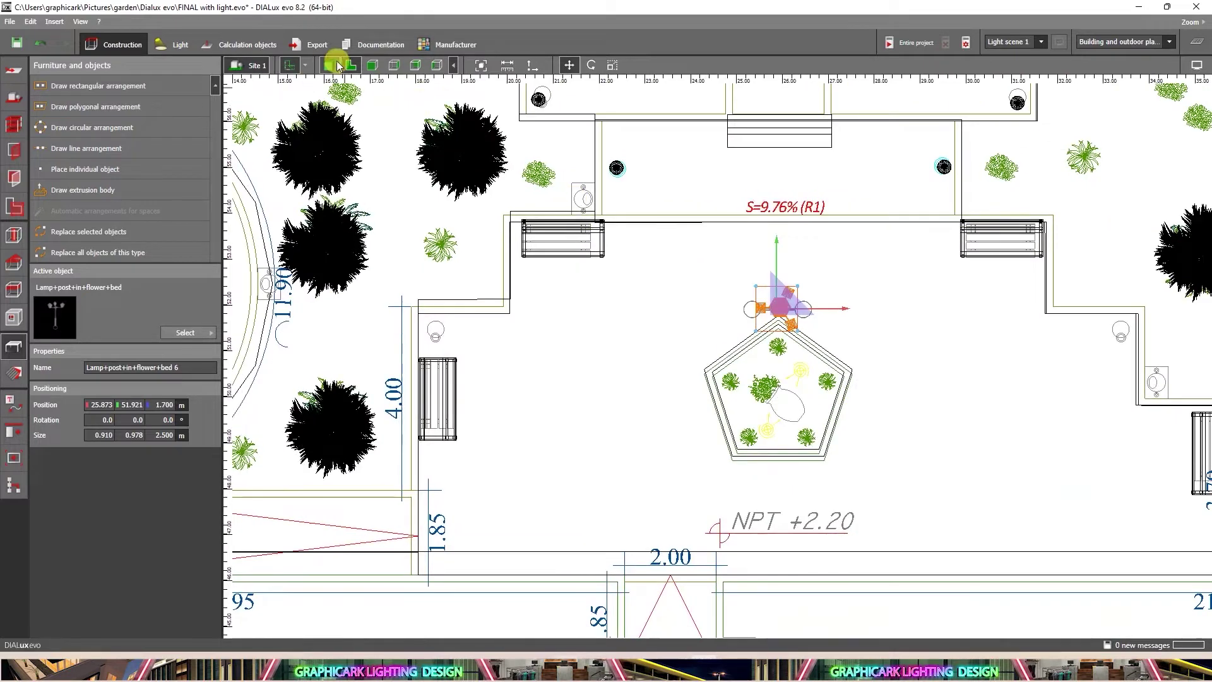
# Inspect the lamp post beside the pentagonal planter up close in the 3D view
pyautogui.click(337, 65)
pyautogui.moveTo(544, 225); pyautogui.dragTo(688, 174)
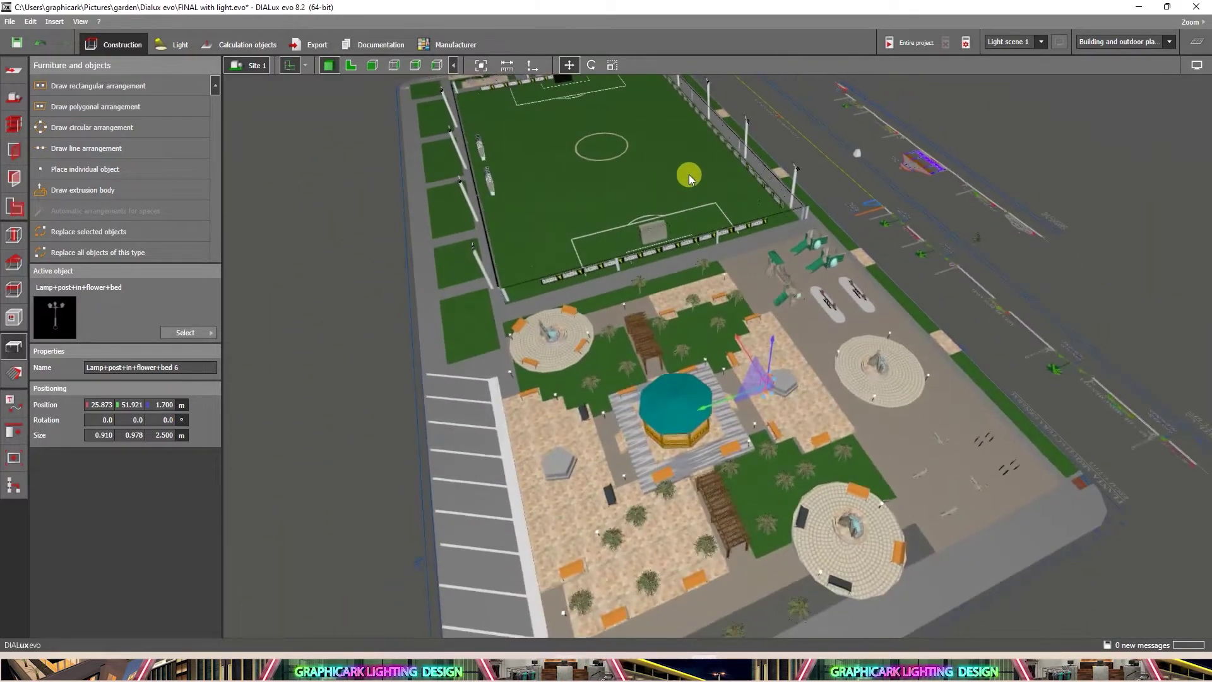
pyautogui.scroll(5, 787, 366)
pyautogui.moveTo(838, 286); pyautogui.dragTo(820, 233, button='right')
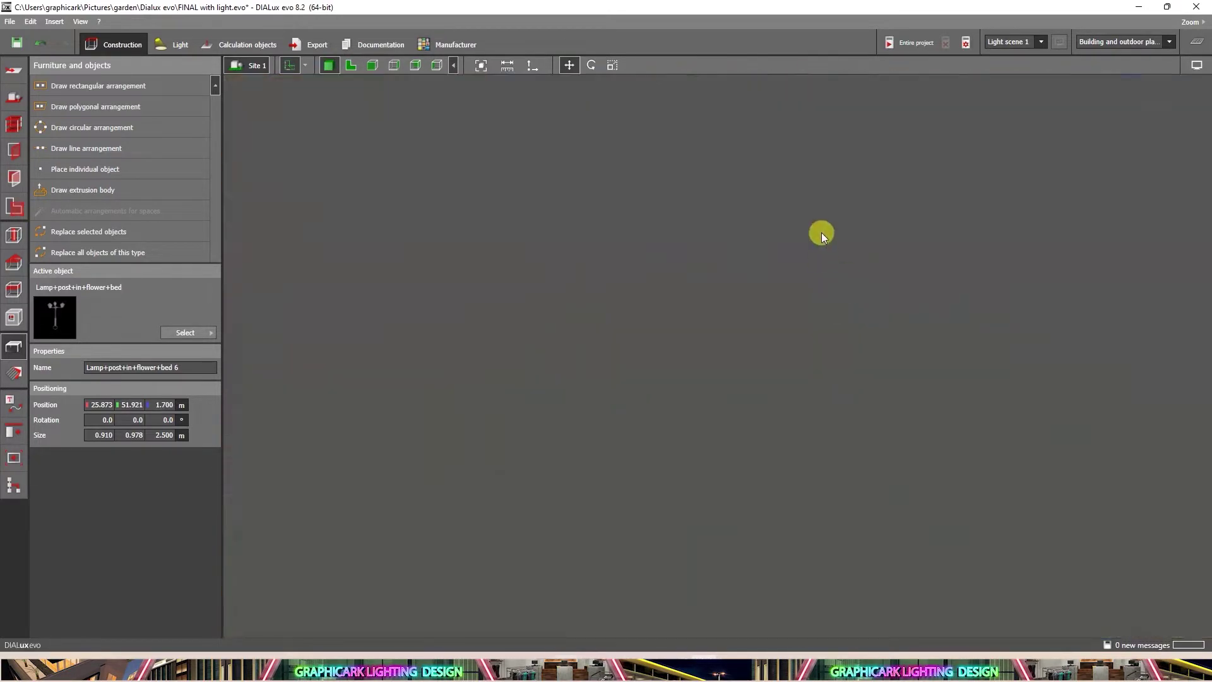
pyautogui.scroll(-3, 805, 347)
pyautogui.scroll(4, 785, 324)
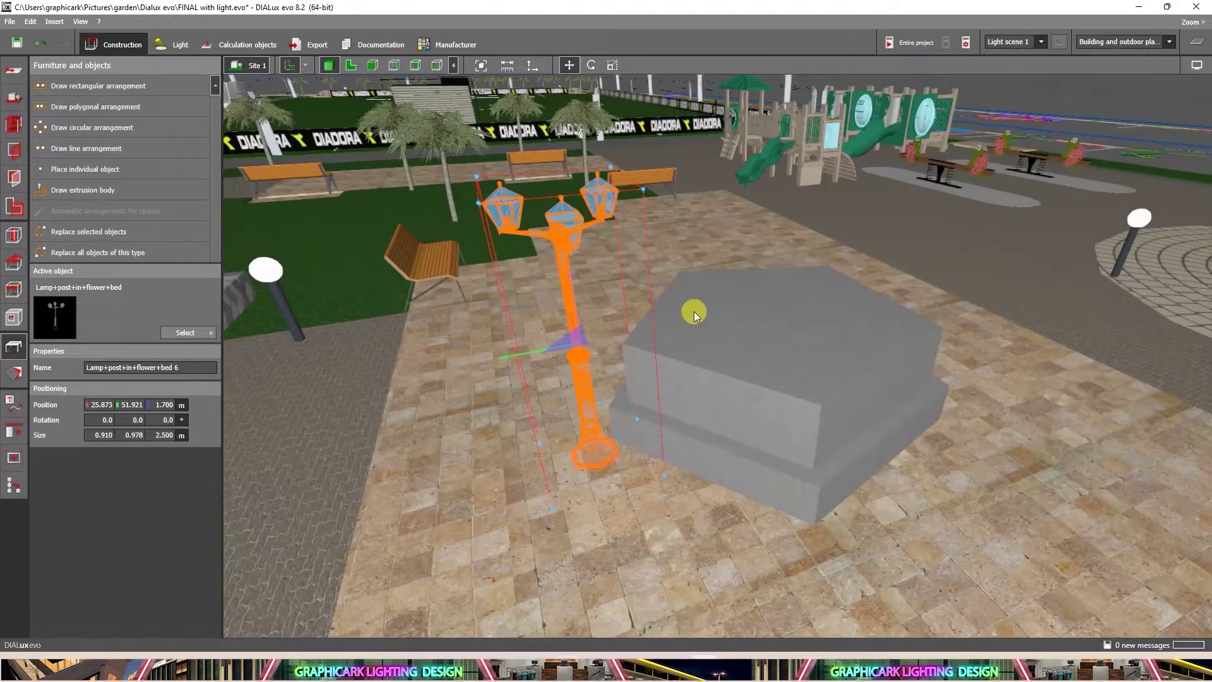
pyautogui.click(693, 303)
pyautogui.moveTo(694, 309); pyautogui.dragTo(706, 294, button='middle')
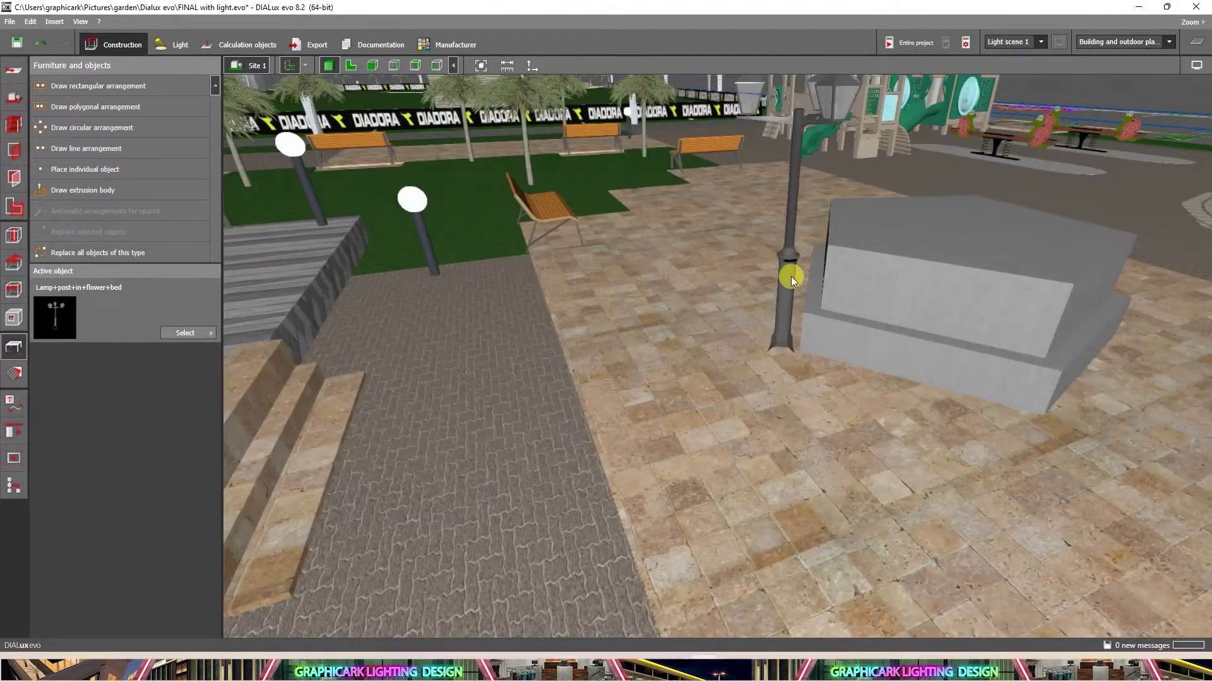
# Raise the lamp post beside the planter to a height position of 1.900 m and shift it to about y 52.06 m
pyautogui.moveTo(791, 275); pyautogui.dragTo(790, 290)
pyautogui.click(787, 234)
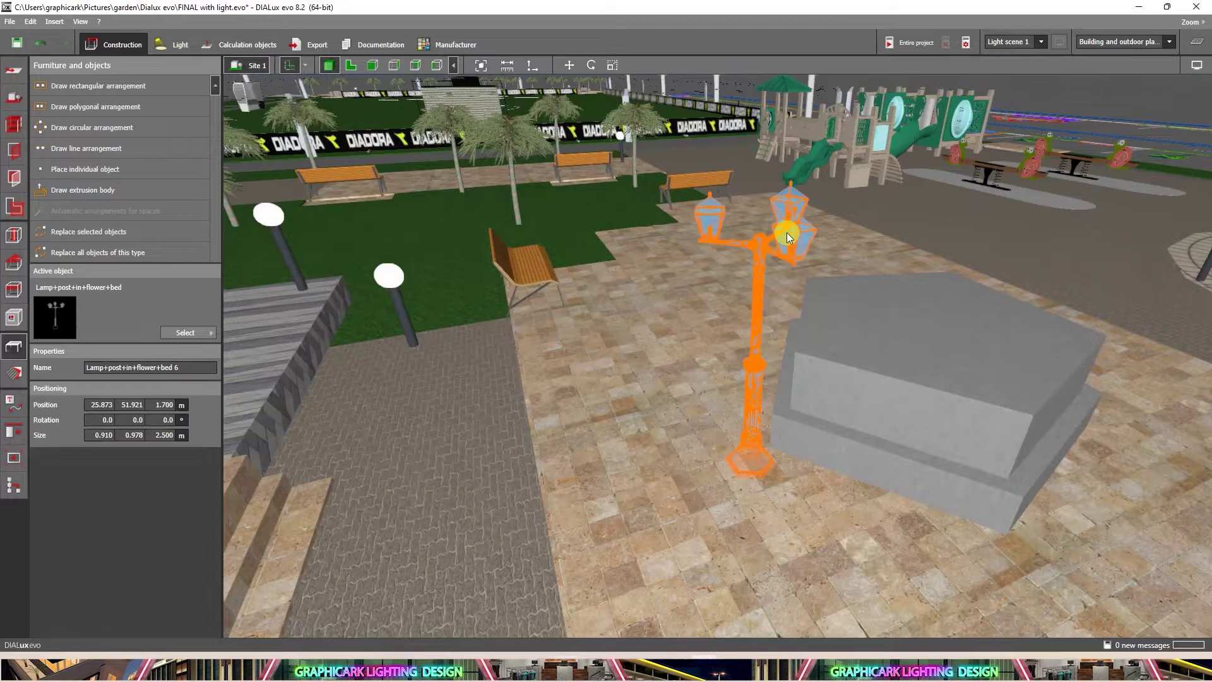
pyautogui.rightClick(787, 232)
pyautogui.click(798, 240)
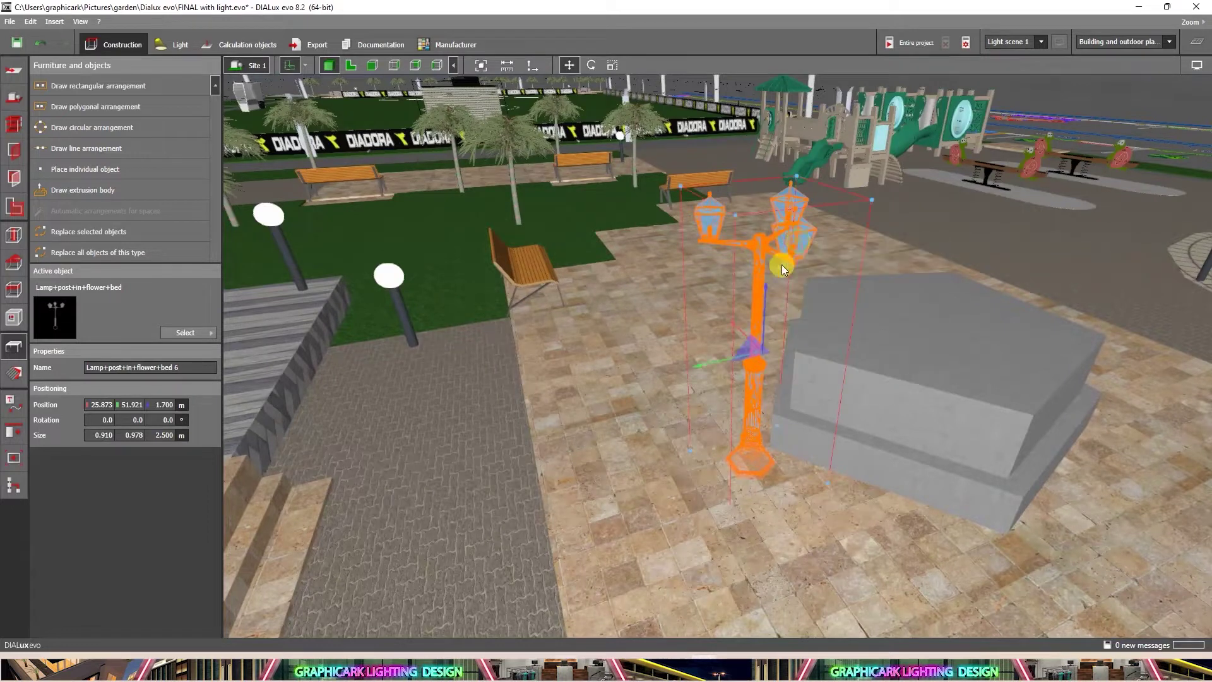
pyautogui.moveTo(763, 285); pyautogui.dragTo(620, 339)
pyautogui.click(588, 361)
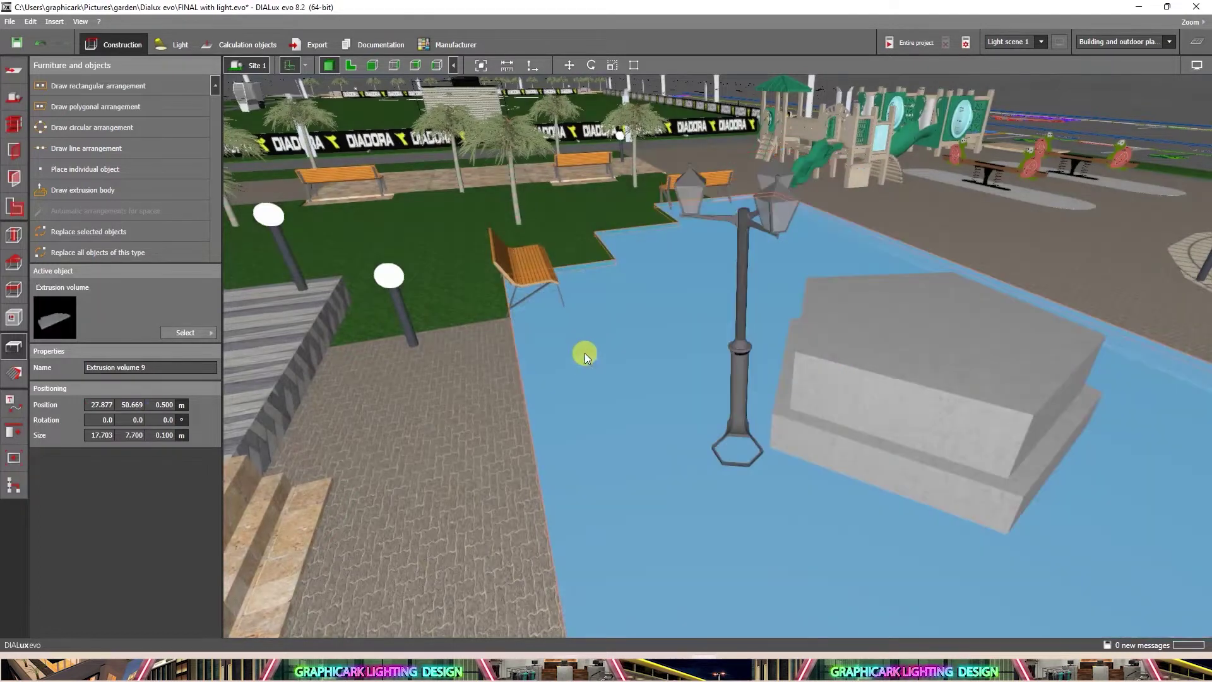
# Review the lamp post, gazebo and circular plazas from near and far in the 3D view
pyautogui.moveTo(583, 342); pyautogui.dragTo(622, 434, button='middle')
pyautogui.scroll(3, 623, 433)
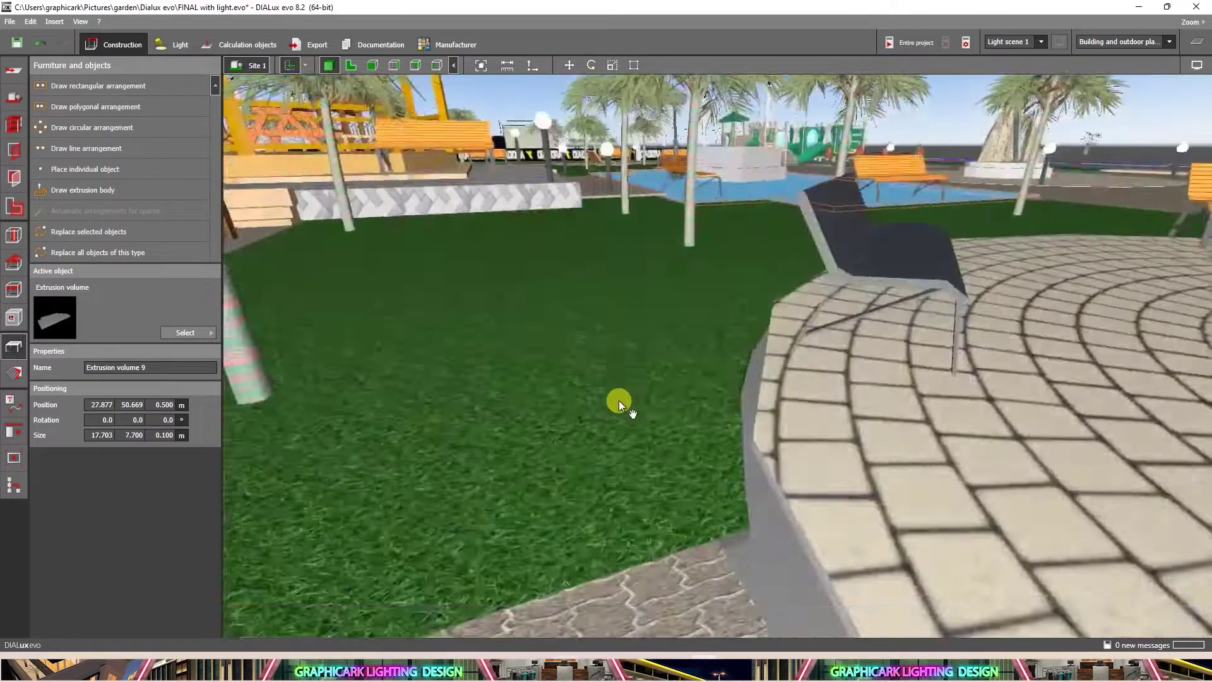
pyautogui.scroll(-6, 619, 400)
pyautogui.scroll(5, 744, 375)
pyautogui.scroll(-6, 743, 375)
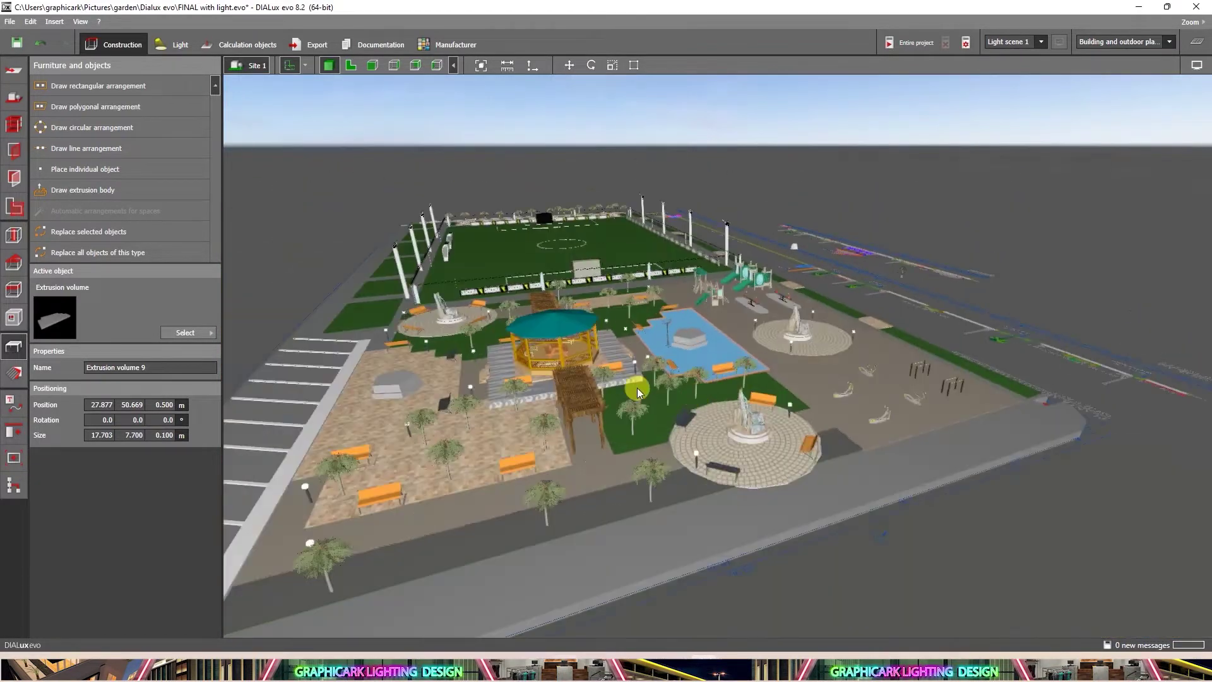
pyautogui.scroll(2, 547, 390)
pyautogui.scroll(3, 642, 347)
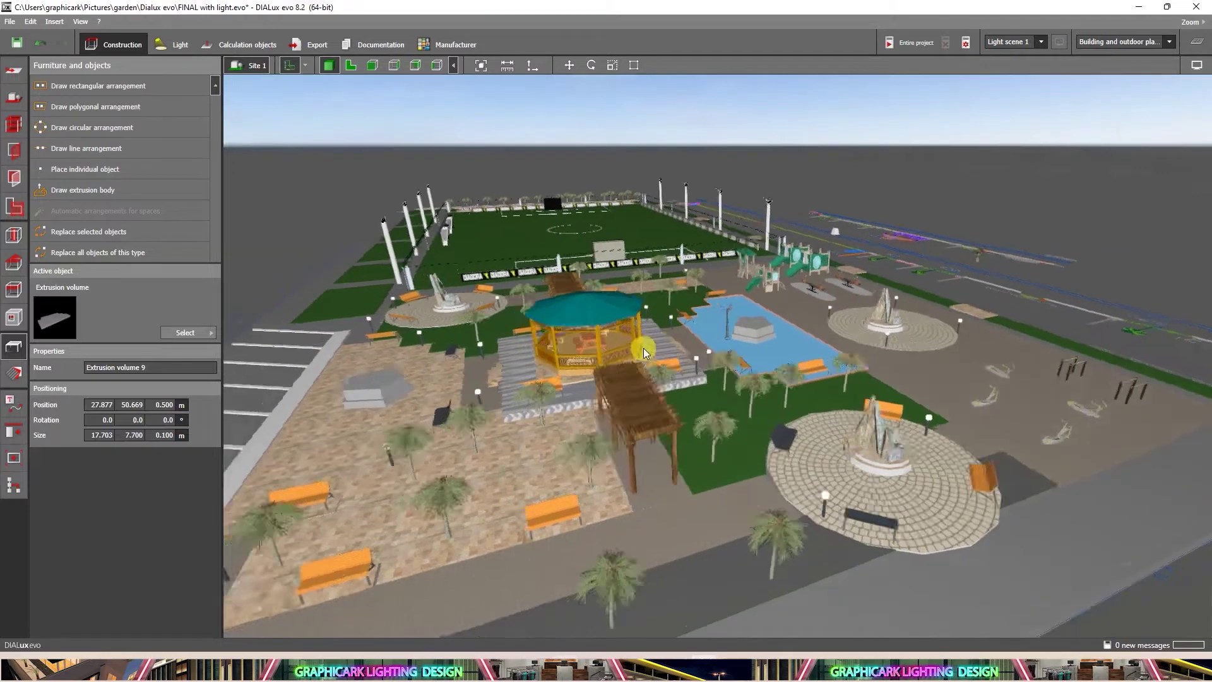
# Copy the planter's lamp post in the plan view to the left walkway between the benches, at about 10.95, 68.80 m
pyautogui.click(755, 304)
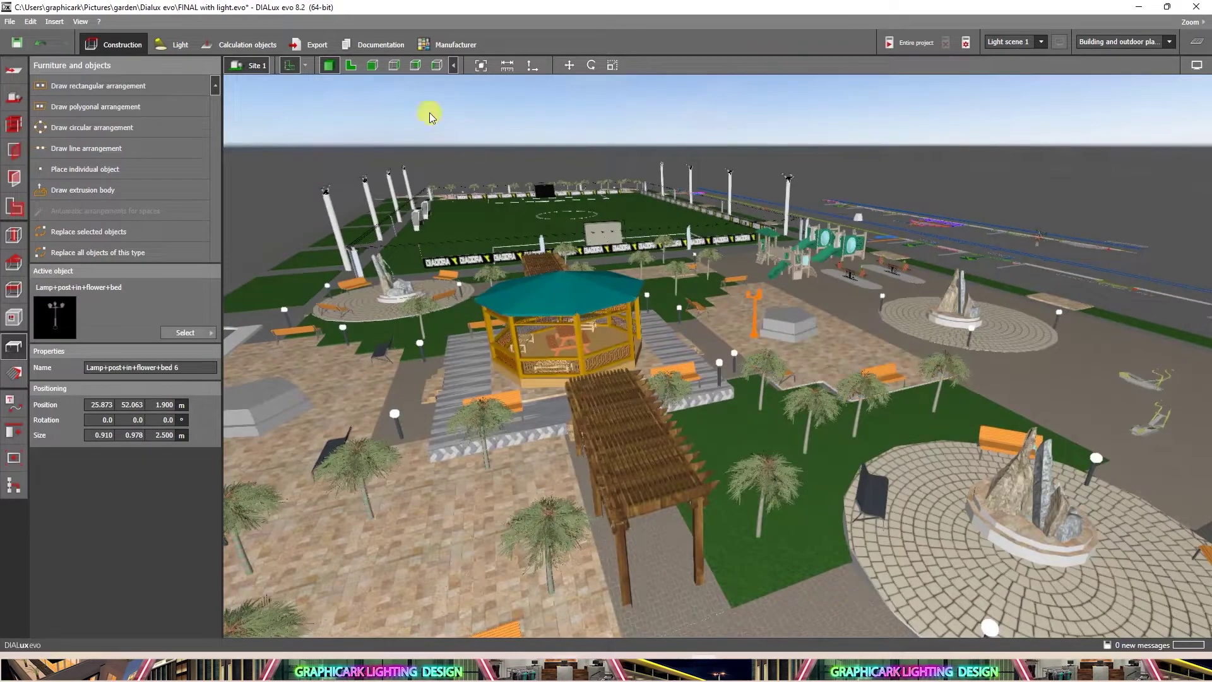
pyautogui.click(351, 66)
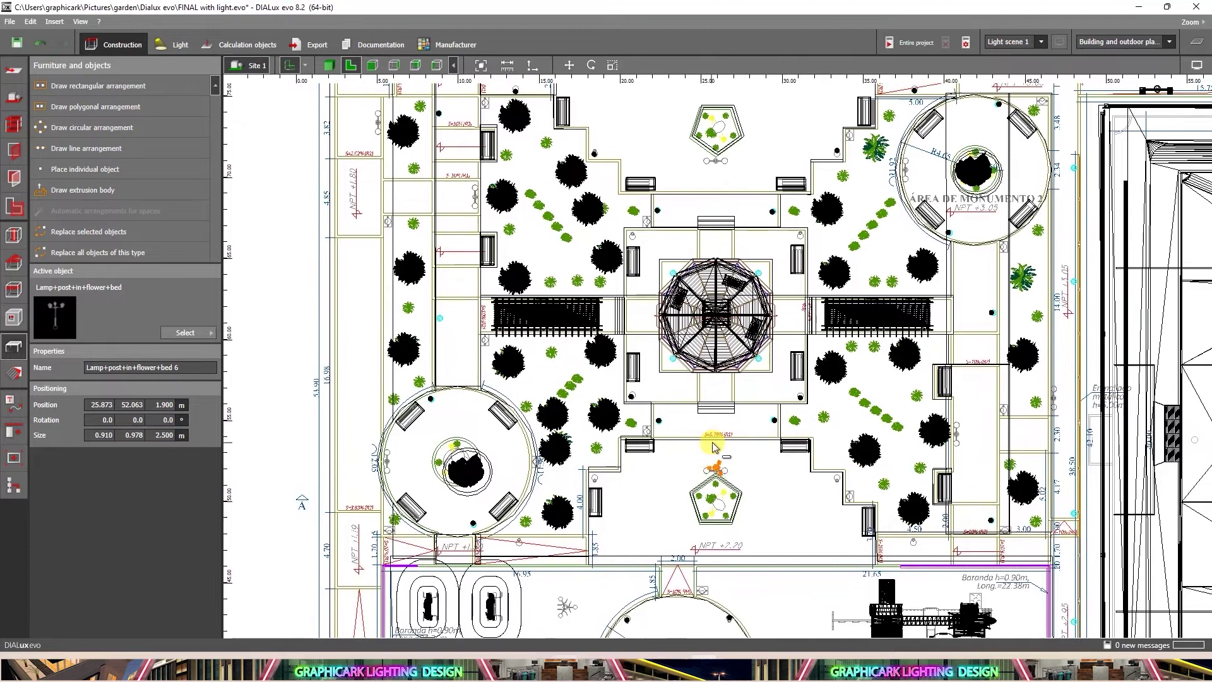
pyautogui.hotkey('ctrl', 'v')
pyautogui.moveTo(716, 469); pyautogui.dragTo(475, 177)
pyautogui.scroll(3, 475, 176)
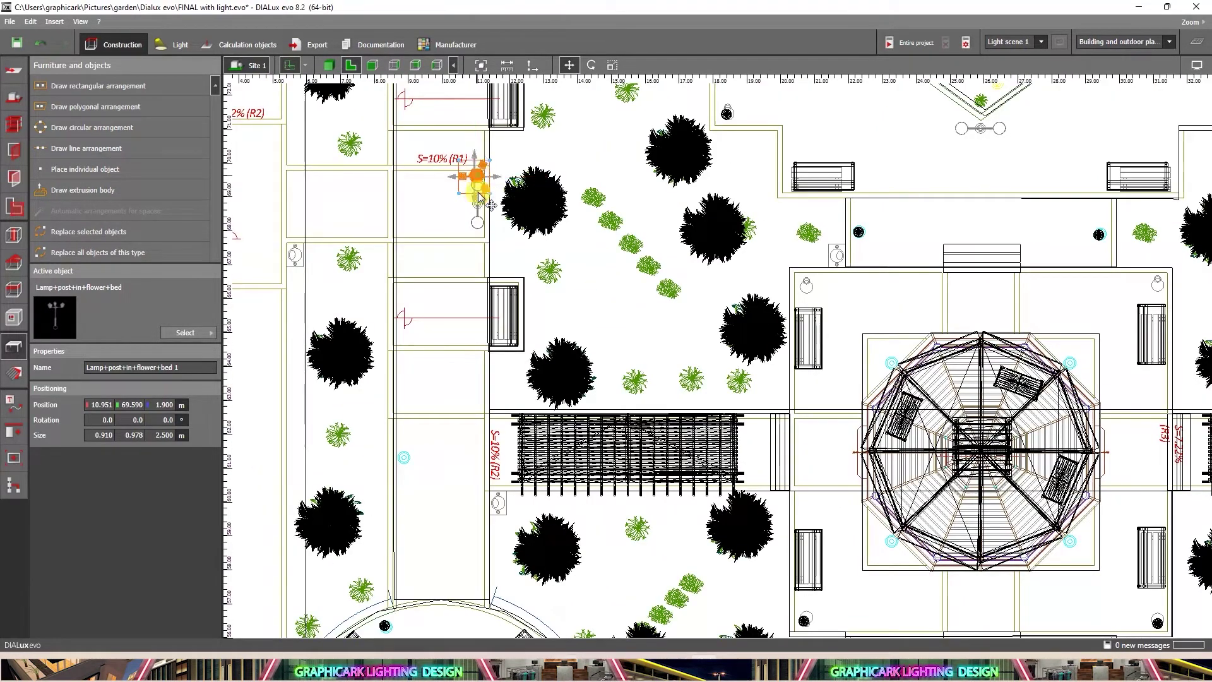
pyautogui.scroll(-6, 485, 204)
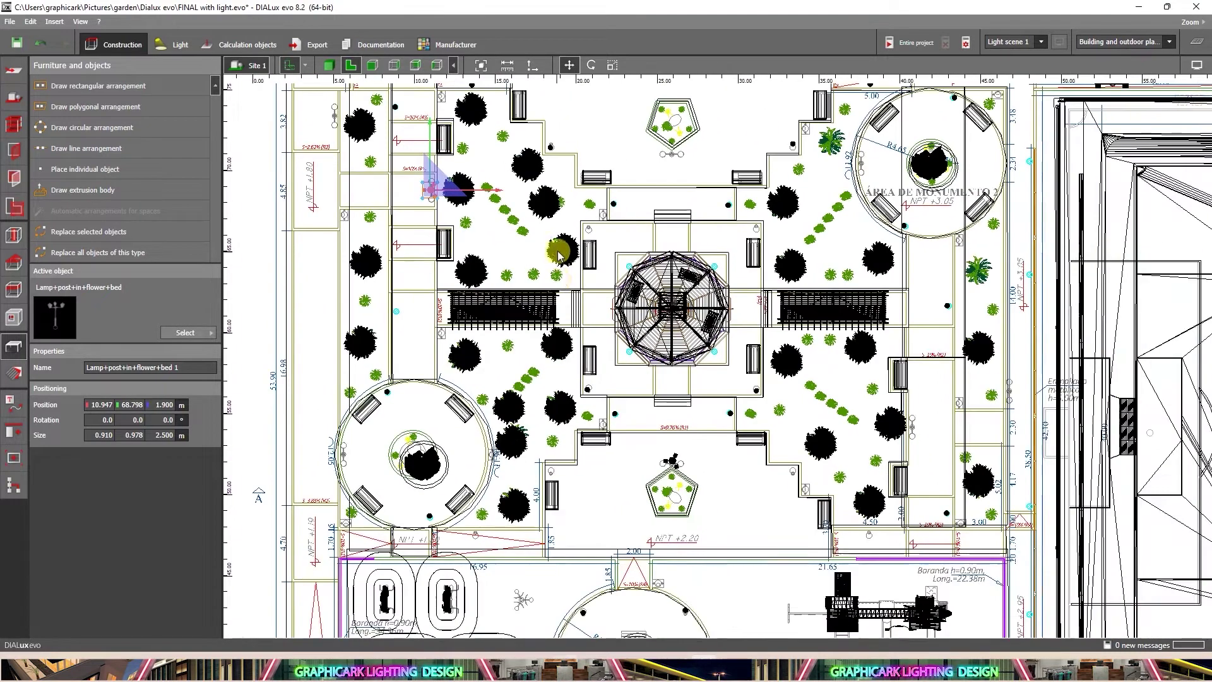
# Paste another lamp post and place it between the two benches of the right walkway below ÁREA DE MONUMENTO 2
pyautogui.moveTo(561, 274); pyautogui.dragTo(555, 245, button='middle')
pyautogui.hotkey('ctrl', 'v')
pyautogui.moveTo(435, 162); pyautogui.dragTo(734, 363)
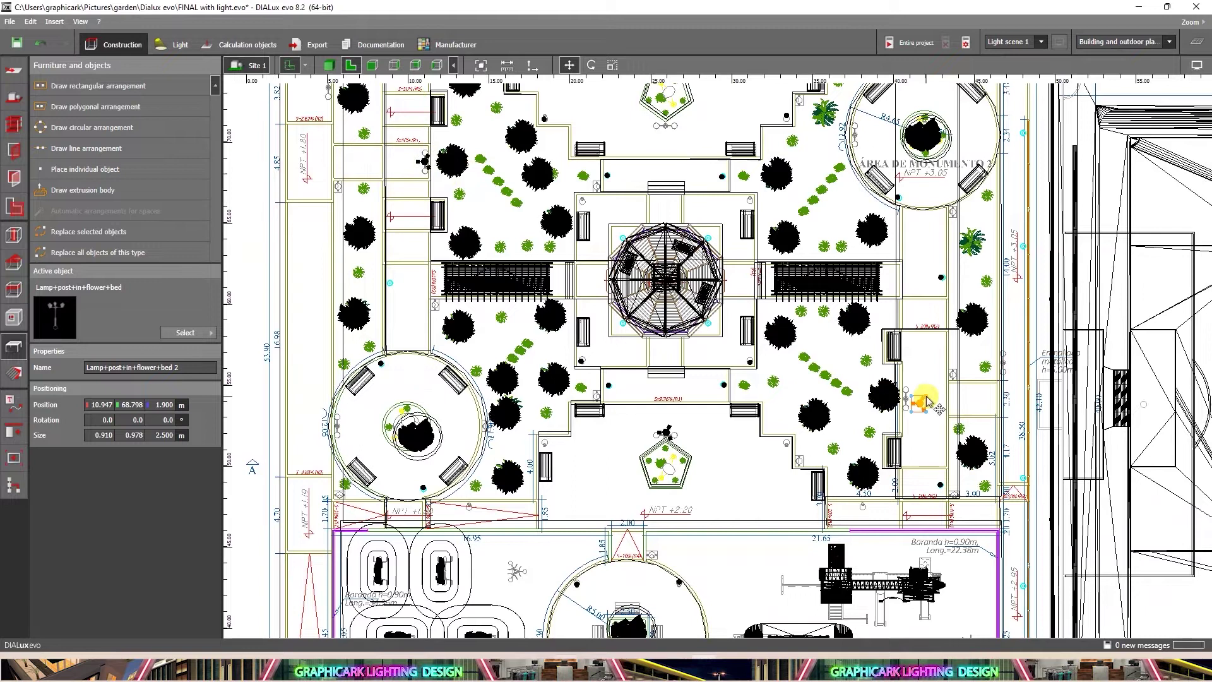
# Paste two lamp posts onto the lamp symbols between the exercise equipment and the R5.00 plaza, the lower at about 17.00, 35.23 m
pyautogui.moveTo(897, 426); pyautogui.dragTo(900, 361, button='middle')
pyautogui.hotkey('ctrl', 'v')
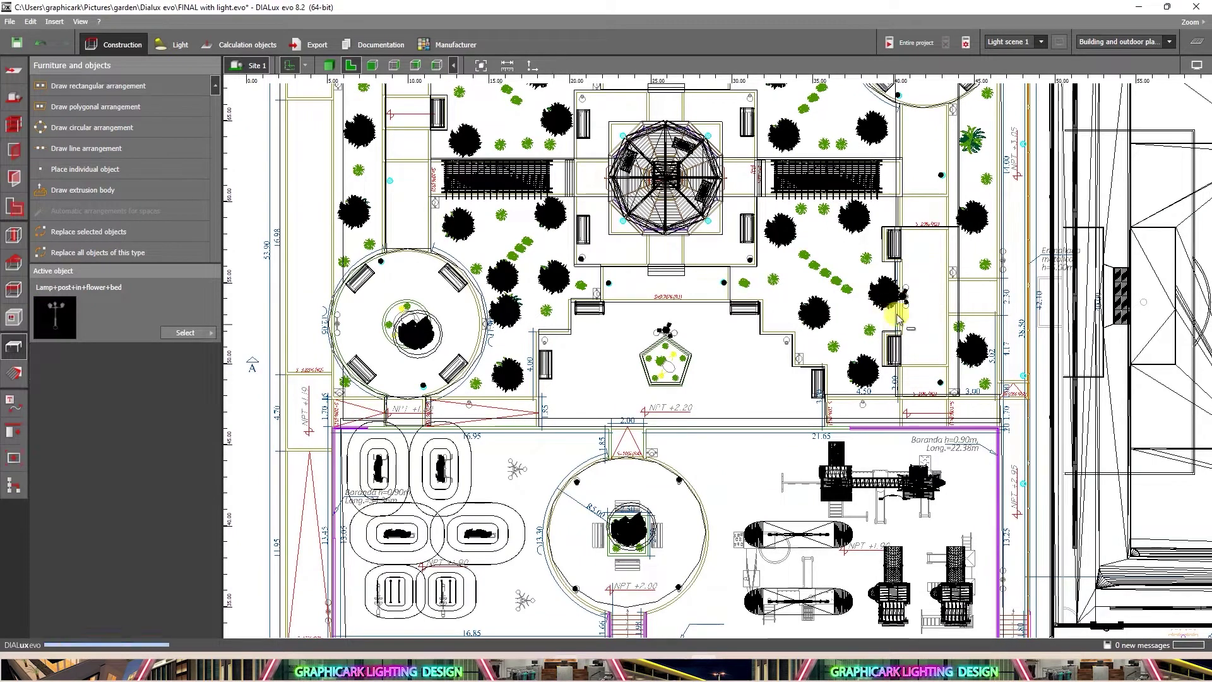
pyautogui.moveTo(904, 298); pyautogui.dragTo(544, 461)
pyautogui.click(515, 472)
pyautogui.moveTo(559, 532); pyautogui.dragTo(638, 394, button='middle')
pyautogui.hotkey('ctrl', 'v')
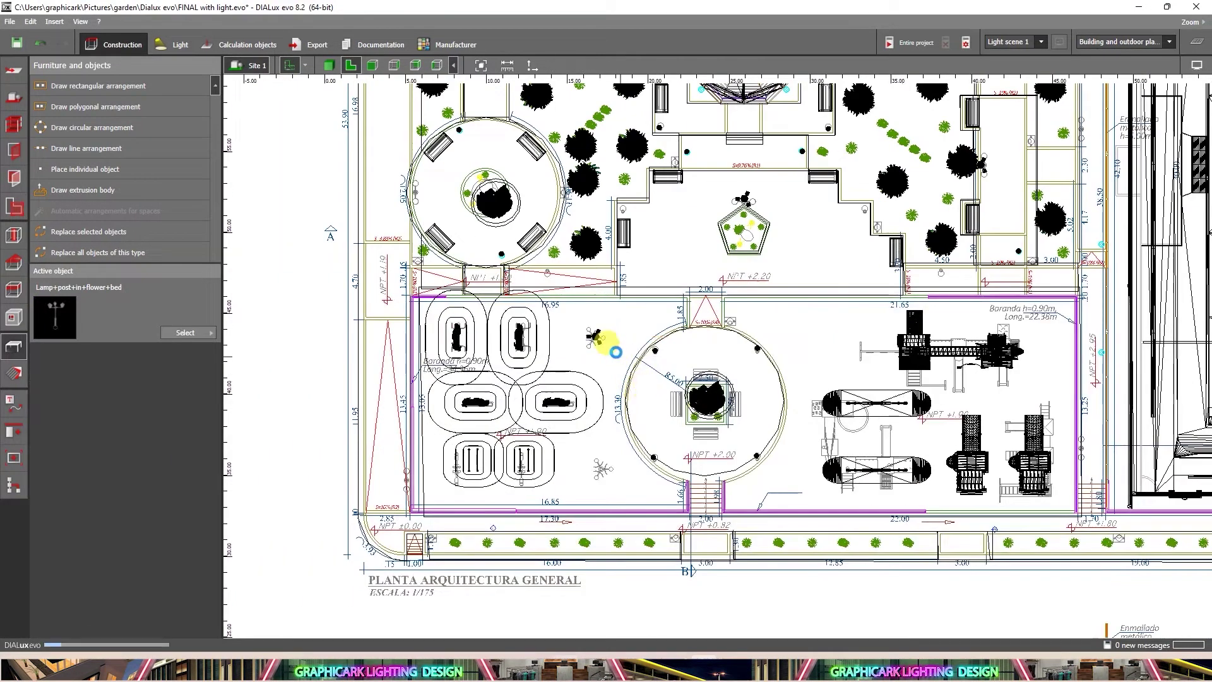
pyautogui.click(606, 466)
# Copy the lamp post to the lamp symbol below the upper pentagonal planter, at about 25.76, 70.97 m
pyautogui.scroll(-2, 606, 465)
pyautogui.moveTo(518, 229); pyautogui.dragTo(642, 359, button='middle')
pyautogui.moveTo(600, 281); pyautogui.dragTo(606, 328, button='middle')
pyautogui.scroll(2, 608, 329)
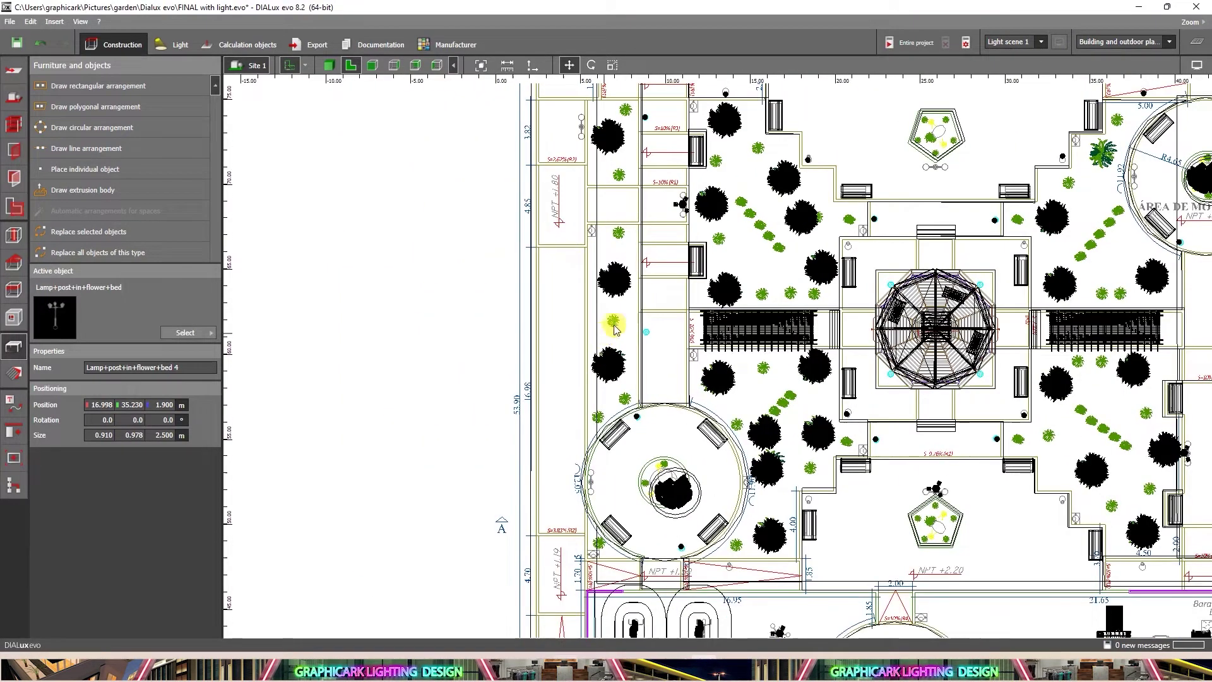
pyautogui.scroll(-2, 616, 328)
pyautogui.moveTo(733, 328); pyautogui.dragTo(622, 288, button='middle')
pyautogui.scroll(-2, 657, 387)
pyautogui.scroll(1, 734, 427)
pyautogui.hotkey('ctrl', 'c')
pyautogui.hotkey('ctrl', 'v')
pyautogui.moveTo(643, 529); pyautogui.dragTo(725, 224)
pyautogui.scroll(2, 724, 226)
pyautogui.moveTo(725, 227); pyautogui.dragTo(708, 473, button='middle')
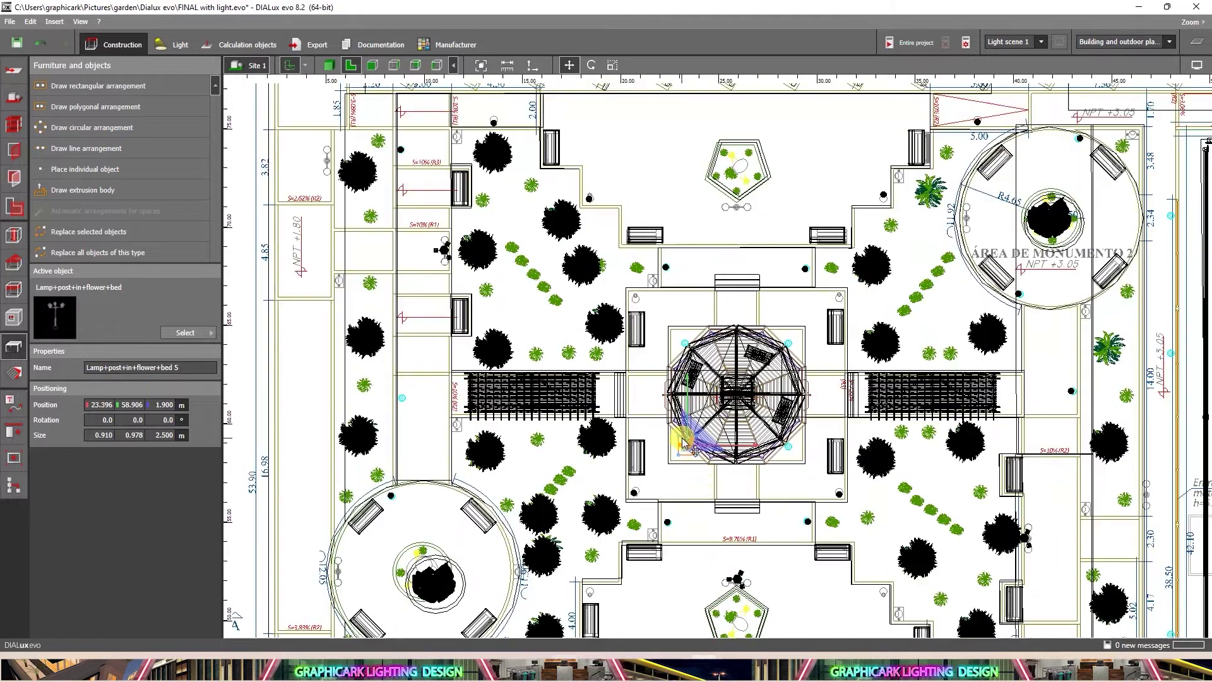
pyautogui.scroll(2, 735, 208)
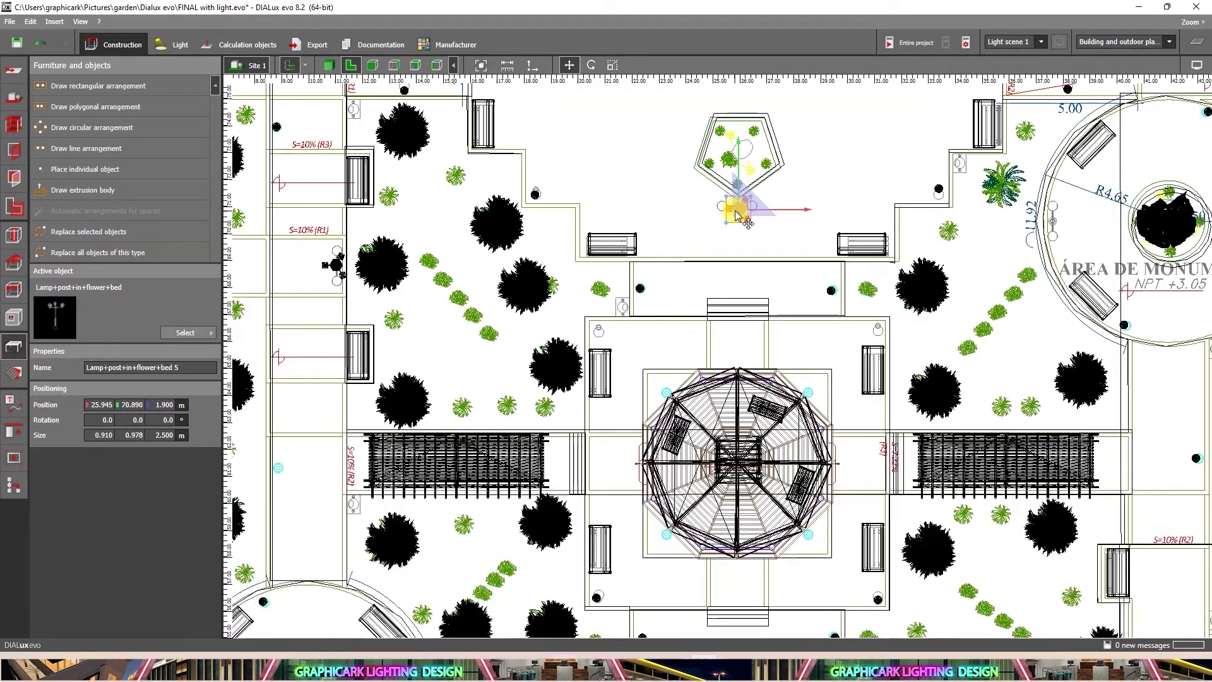
pyautogui.moveTo(734, 214); pyautogui.dragTo(734, 213)
# Copy the Mega Kugel luminaire from the upper plaza's right stepped corner to the matching corner of the lower plaza
pyautogui.scroll(-3, 737, 215)
pyautogui.moveTo(762, 281); pyautogui.dragTo(750, 233, button='middle')
pyautogui.scroll(1, 832, 169)
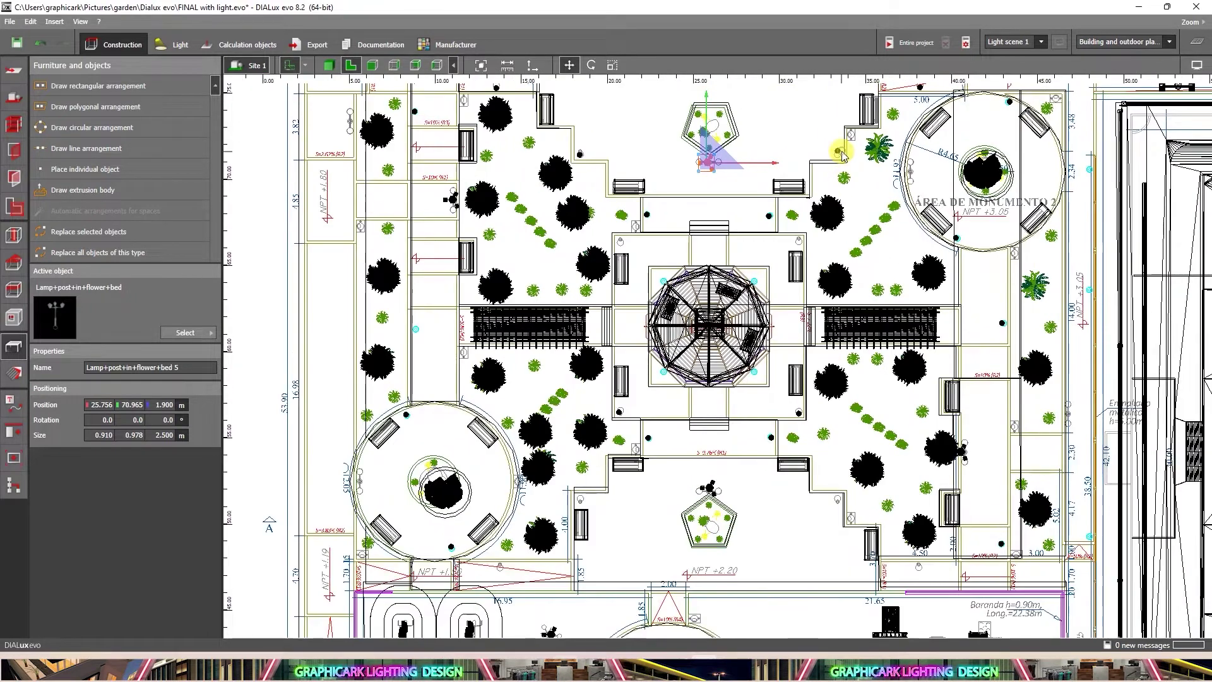
pyautogui.click(842, 155)
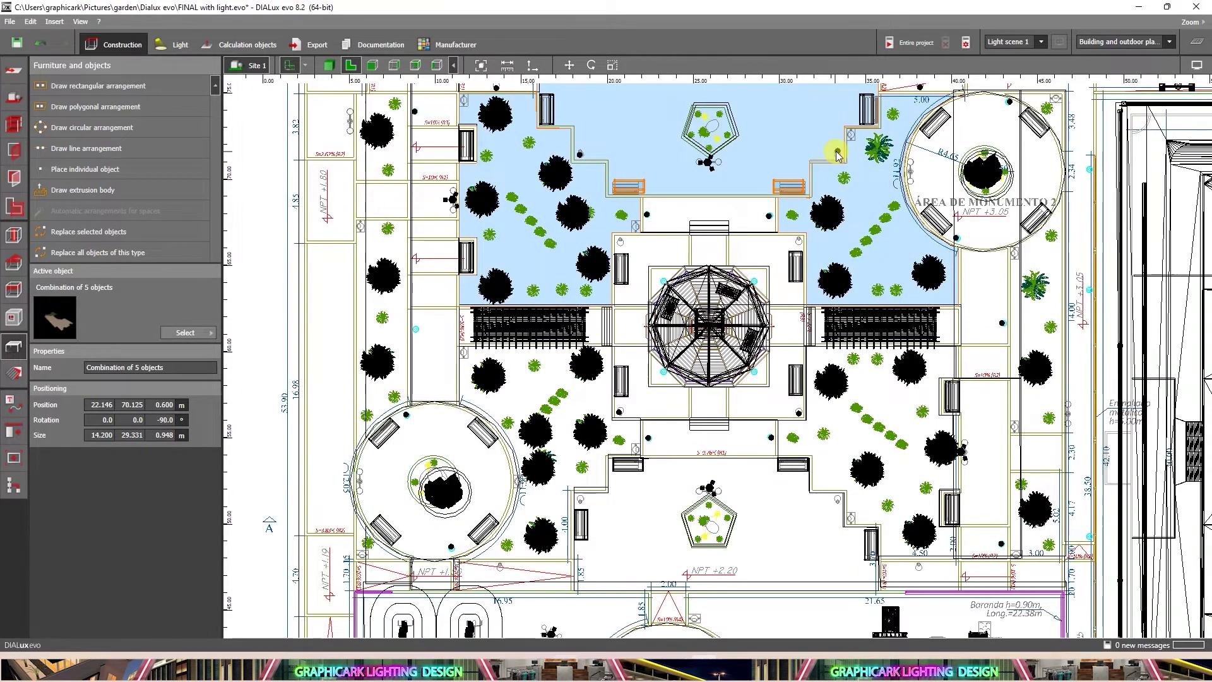
pyautogui.click(838, 156)
pyautogui.scroll(1, 840, 158)
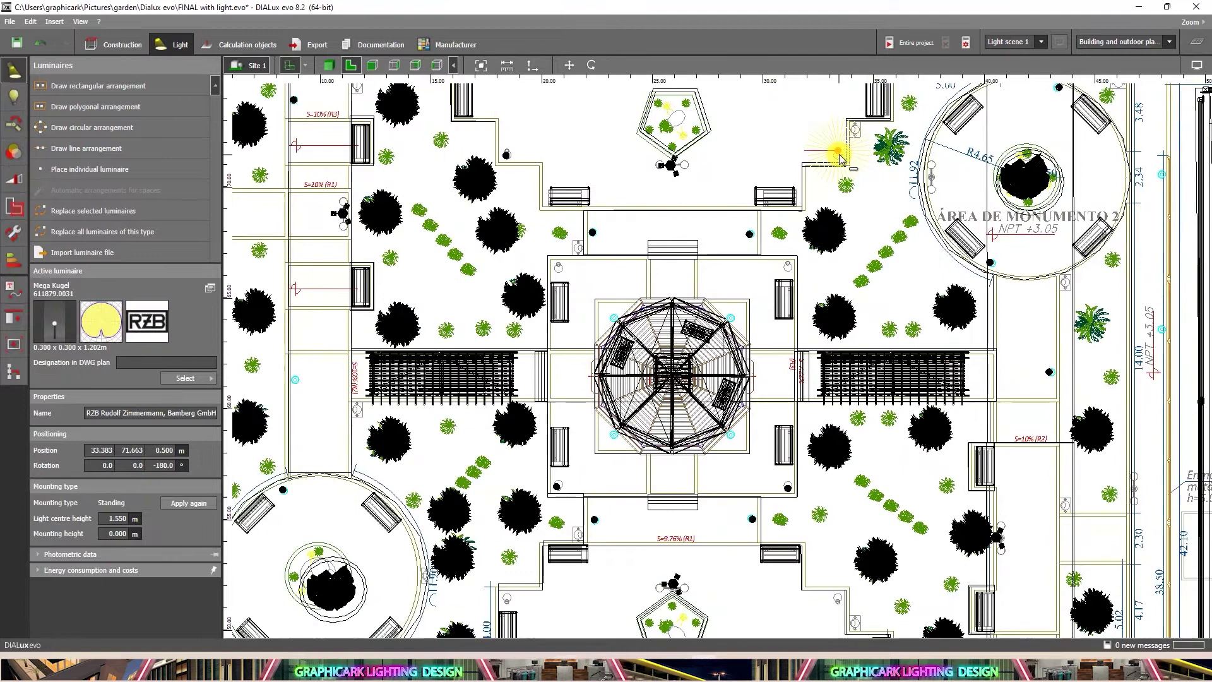
pyautogui.click(838, 211)
pyautogui.click(837, 151)
pyautogui.scroll(-1, 837, 150)
pyautogui.moveTo(833, 148); pyautogui.dragTo(831, 134, button='middle')
pyautogui.keyDown('ctrl'); pyautogui.moveTo(831, 131); pyautogui.dragTo(844, 469); pyautogui.keyUp('ctrl')
pyautogui.scroll(1, 841, 477)
pyautogui.moveTo(839, 481); pyautogui.dragTo(863, 329, button='middle')
pyautogui.scroll(1, 865, 327)
pyautogui.moveTo(873, 324); pyautogui.dragTo(843, 385)
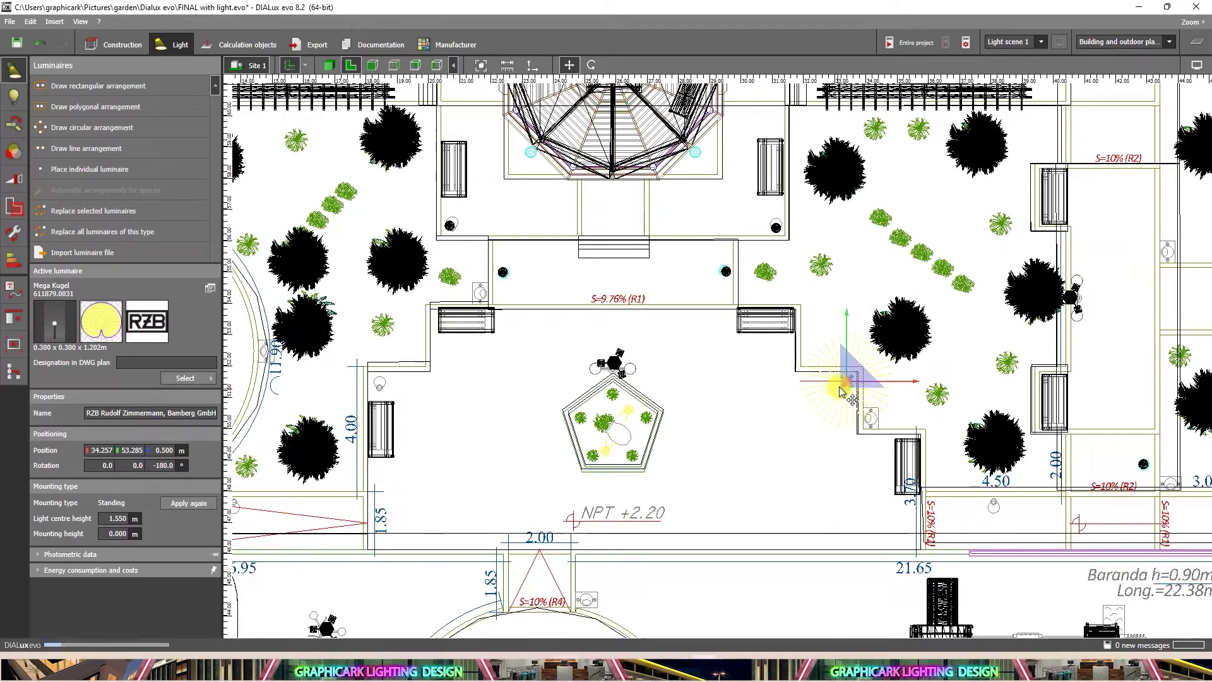
# Copy that Mega Kugel luminaire to the lower plaza's left stepped corner, at about 18.44, 51.51 m
pyautogui.click(840, 392)
pyautogui.click(847, 382)
pyautogui.keyDown('ctrl'); pyautogui.moveTo(851, 383); pyautogui.dragTo(386, 392); pyautogui.keyUp('ctrl')
pyautogui.scroll(-3, 386, 392)
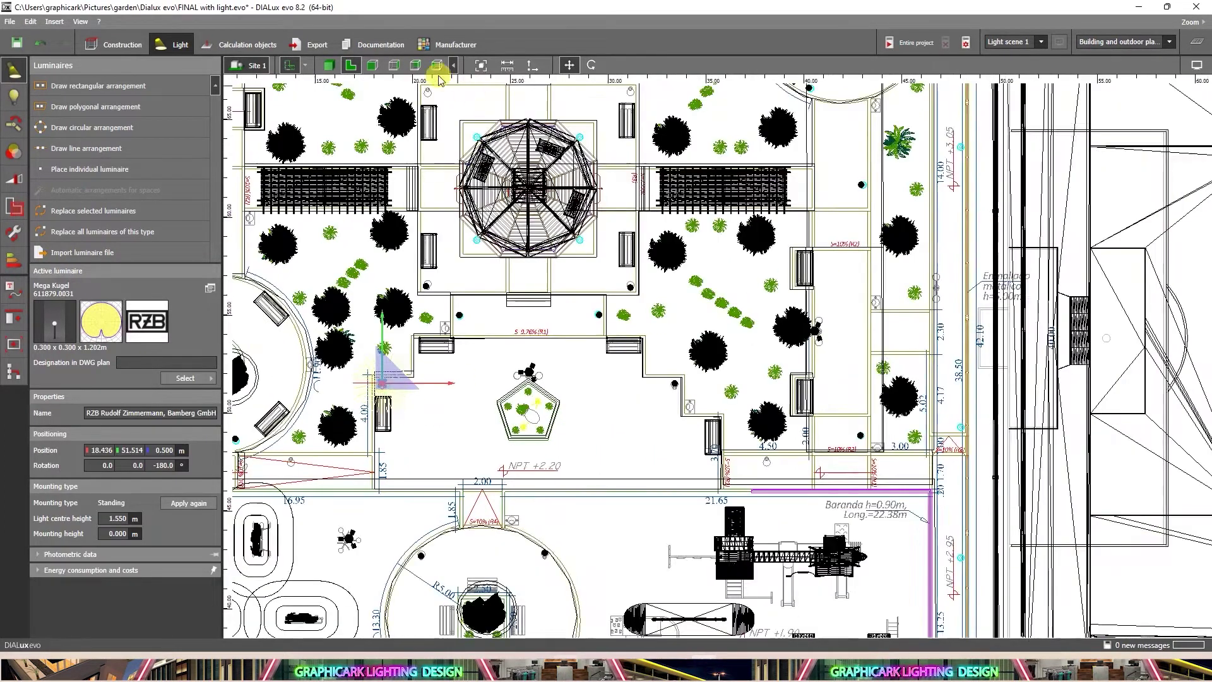
# Copy the exercise area's lower lamp post in the 3D view to the park's outer corner, at about 7.33, 35.23 m
pyautogui.click(328, 65)
pyautogui.scroll(6, 855, 290)
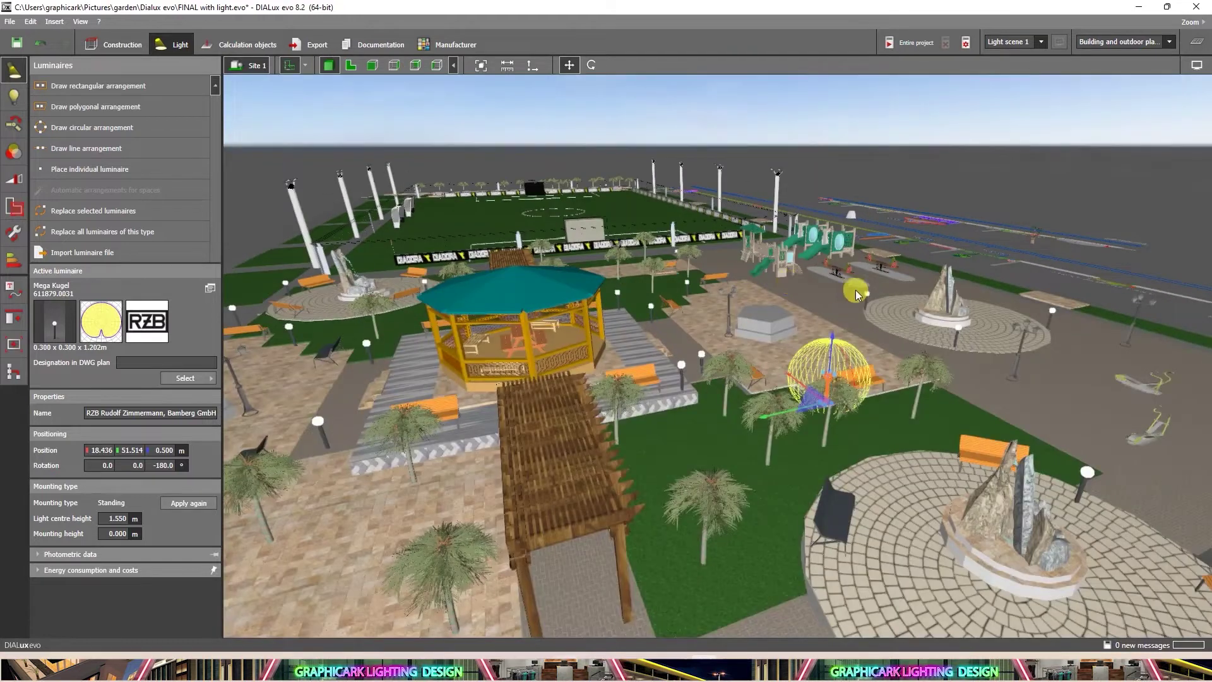
pyautogui.scroll(-6, 817, 274)
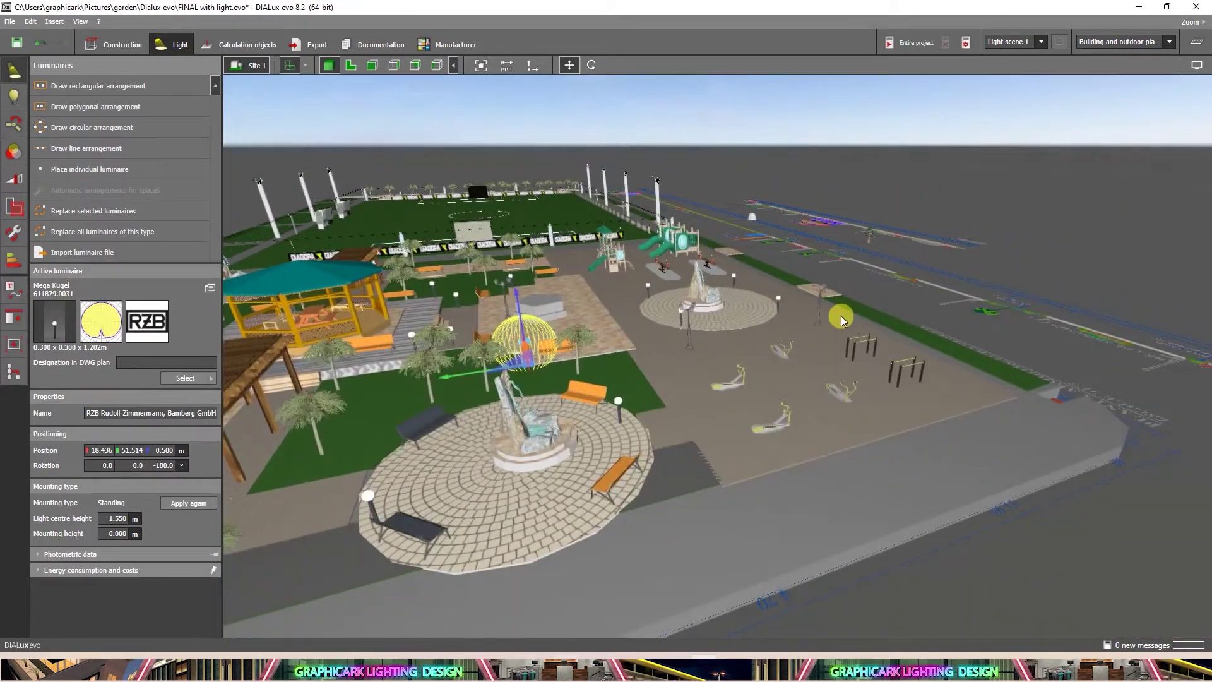
pyautogui.moveTo(841, 316); pyautogui.dragTo(907, 245)
pyautogui.scroll(3, 821, 243)
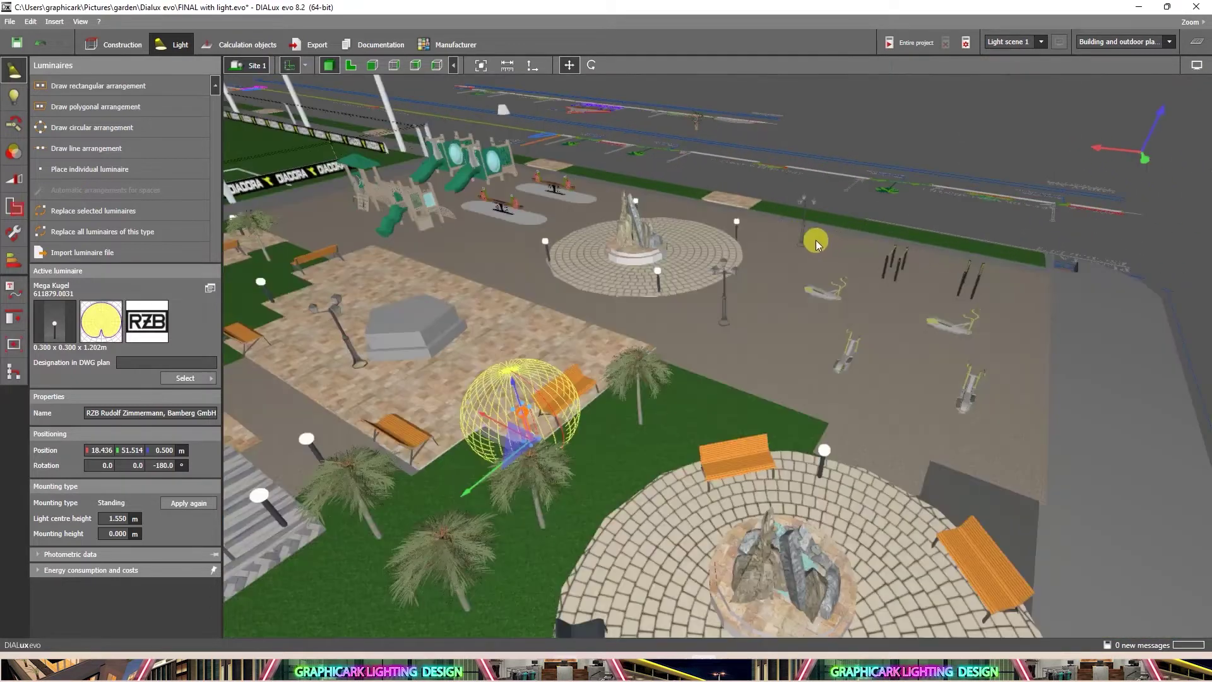
pyautogui.click(804, 237)
pyautogui.click(804, 237)
pyautogui.moveTo(903, 252); pyautogui.dragTo(922, 256)
pyautogui.scroll(-4, 909, 260)
pyautogui.moveTo(971, 388); pyautogui.dragTo(929, 391, button='right')
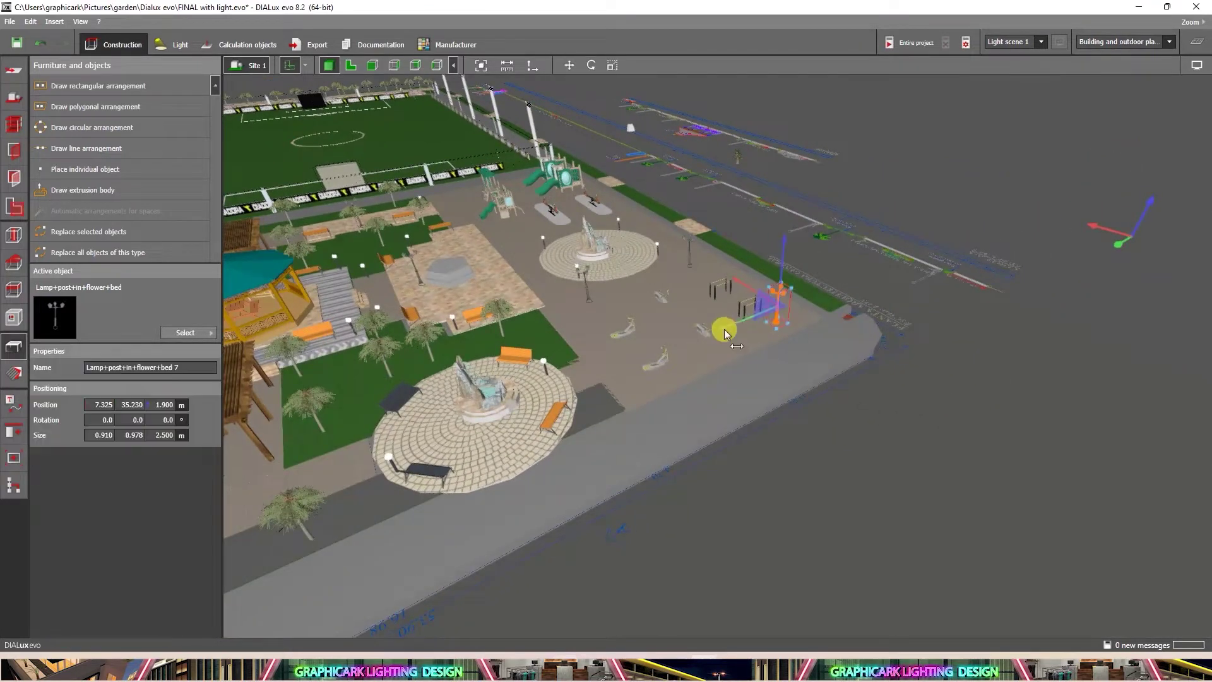
# Copy the outer corner lamp post along the park edge to the exercise area's corner beside the circular fountain plaza
pyautogui.keyDown('ctrl'); pyautogui.moveTo(725, 329); pyautogui.dragTo(547, 394); pyautogui.keyUp('ctrl')
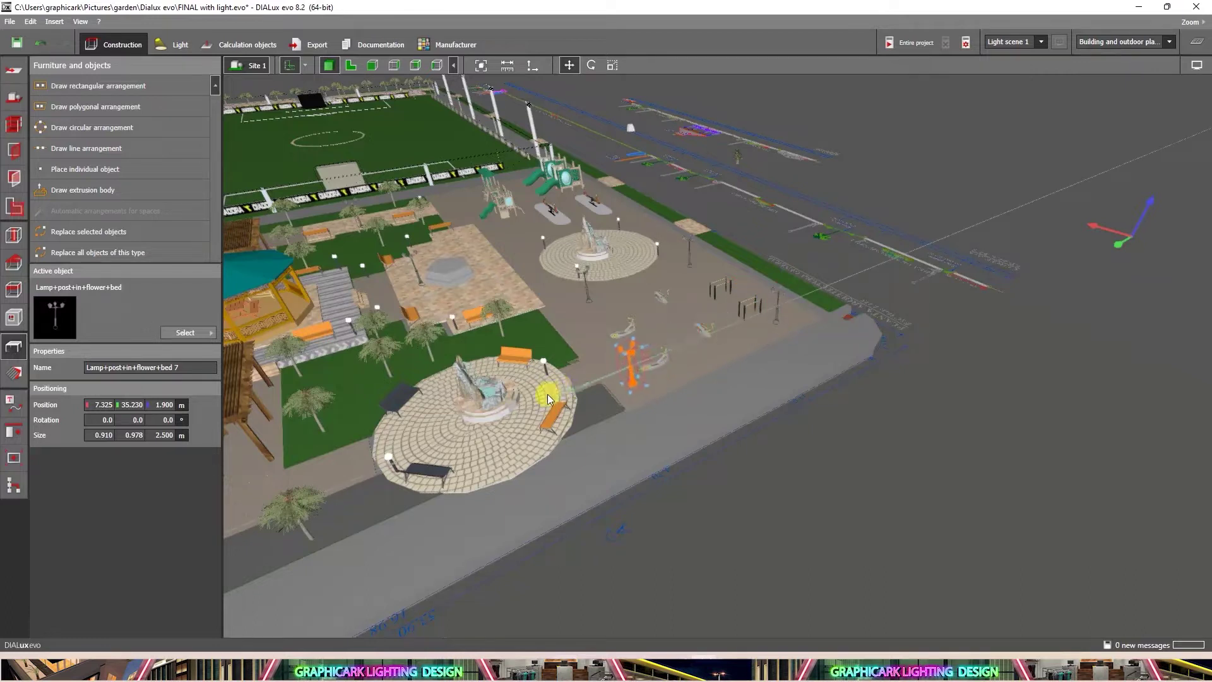
pyautogui.click(741, 433)
pyautogui.scroll(-3, 777, 436)
pyautogui.moveTo(800, 441); pyautogui.dragTo(923, 493, button='right')
pyautogui.scroll(3, 819, 249)
pyautogui.moveTo(918, 318); pyautogui.dragTo(736, 309, button='right')
pyautogui.scroll(-3, 843, 279)
pyautogui.scroll(1, 835, 251)
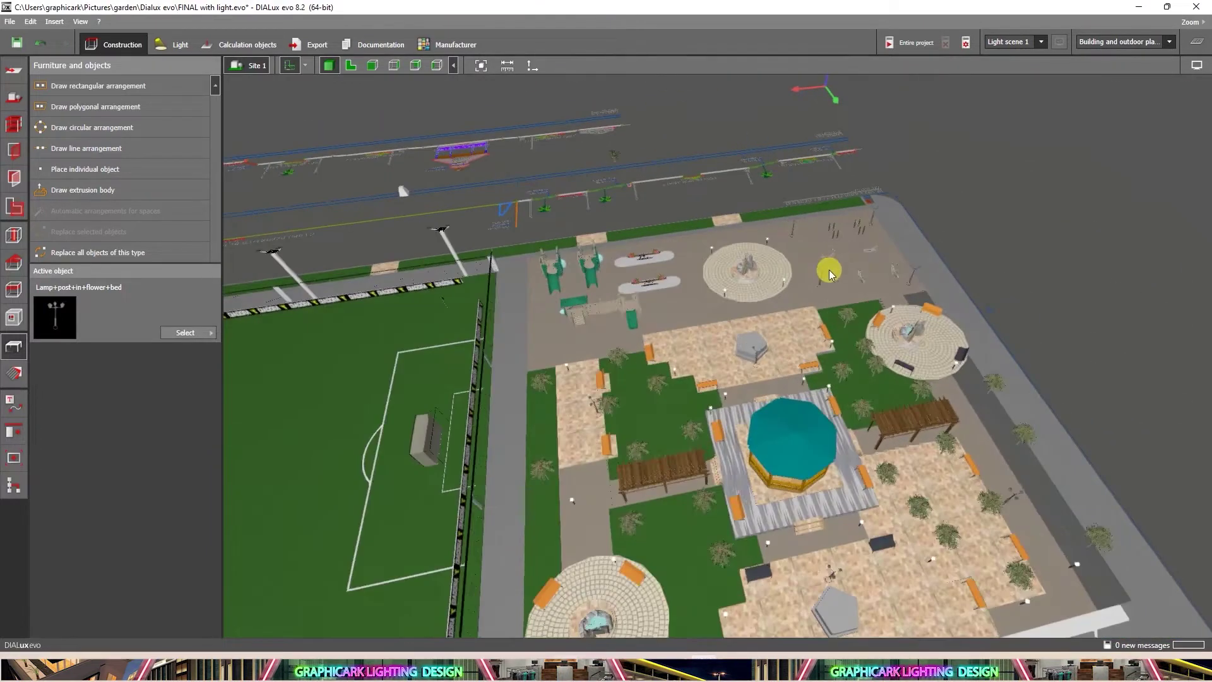
# Copy the exercise area's inner lamp post to the playground's corner near the football pitch, at about 45.19, 45.85 m
pyautogui.click(824, 277)
pyautogui.click(824, 275)
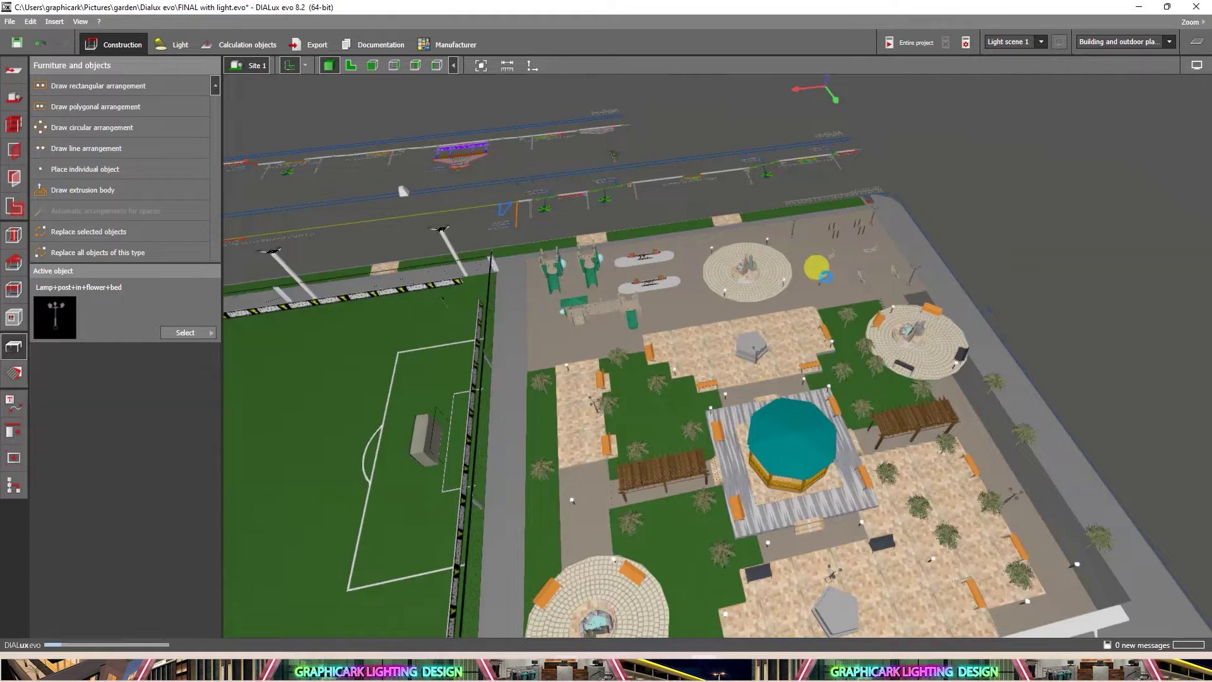
pyautogui.moveTo(755, 289); pyautogui.dragTo(529, 336)
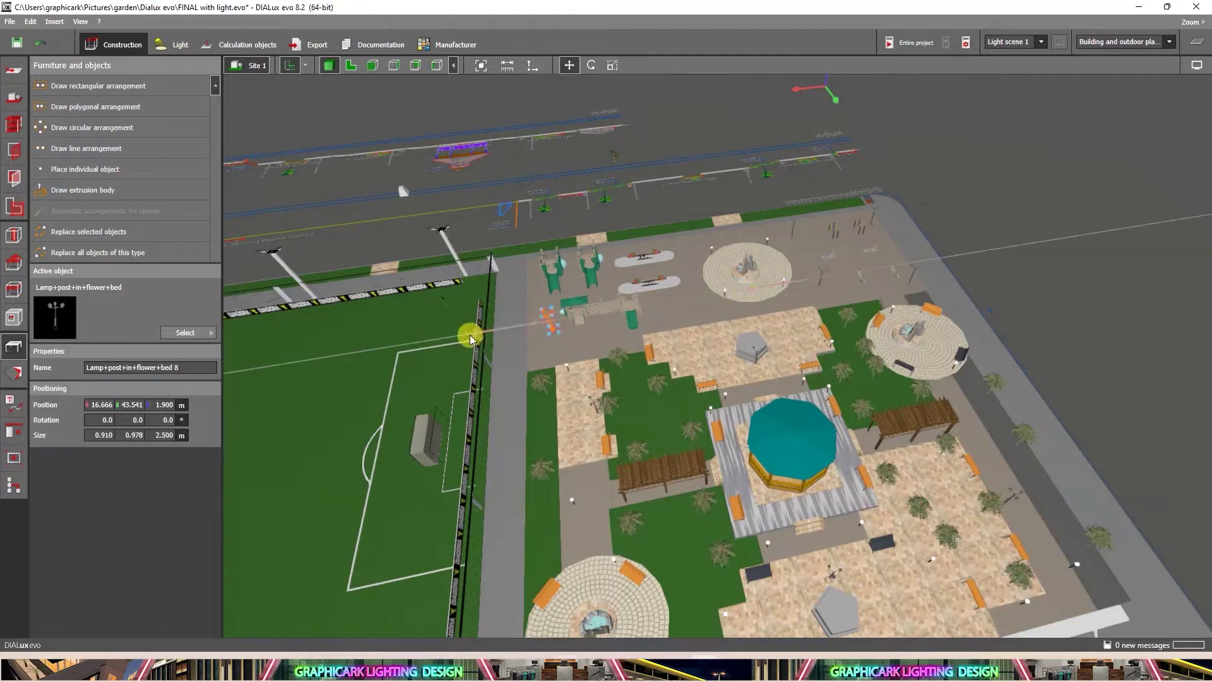
pyautogui.moveTo(506, 339); pyautogui.dragTo(794, 314, button='right')
pyautogui.scroll(5, 879, 316)
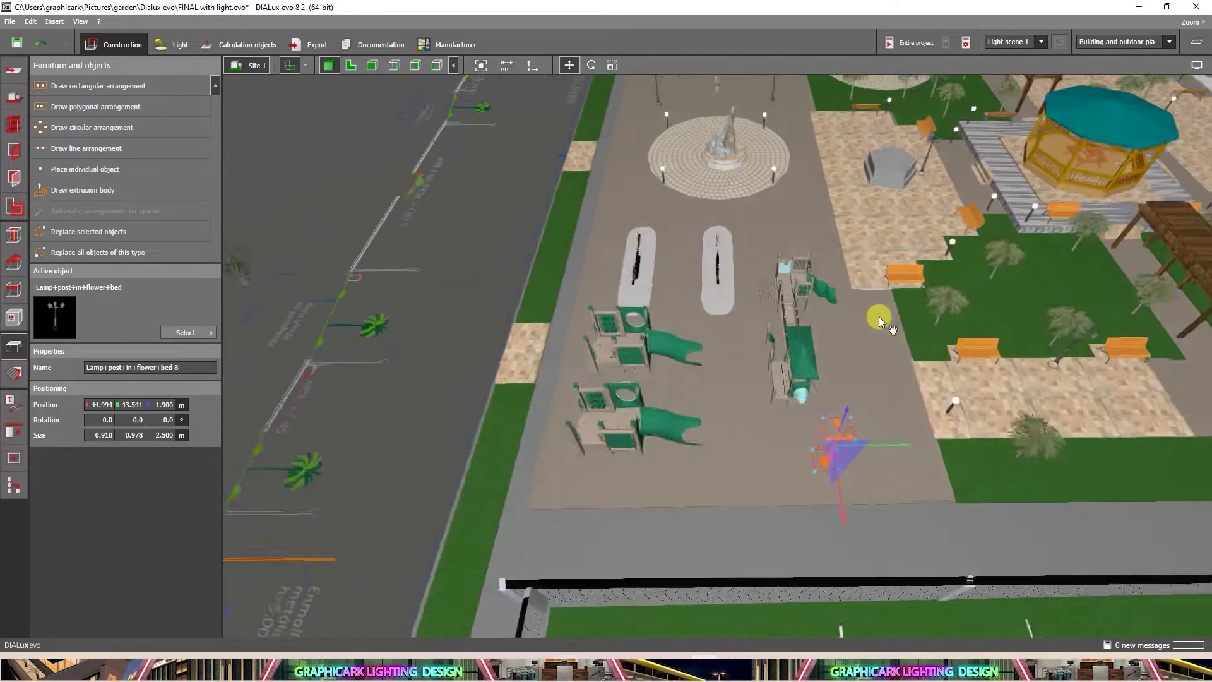
pyautogui.moveTo(879, 316); pyautogui.dragTo(858, 293, button='middle')
pyautogui.moveTo(842, 383); pyautogui.dragTo(915, 388)
pyautogui.moveTo(871, 449); pyautogui.dragTo(870, 454)
# Copy that lamp post across the playground to about 45.19, 33.46 m and shift the copy along the outer edge to beside the seesaws
pyautogui.moveTo(907, 386); pyautogui.dragTo(572, 390)
pyautogui.hotkey('ctrl', 'c')
pyautogui.hotkey('ctrl', 'v')
pyautogui.scroll(-3, 571, 389)
pyautogui.moveTo(724, 311); pyautogui.dragTo(572, 278, button='right')
pyautogui.moveTo(549, 247); pyautogui.dragTo(560, 370, button='middle')
pyautogui.scroll(1, 560, 370)
pyautogui.scroll(3, 529, 376)
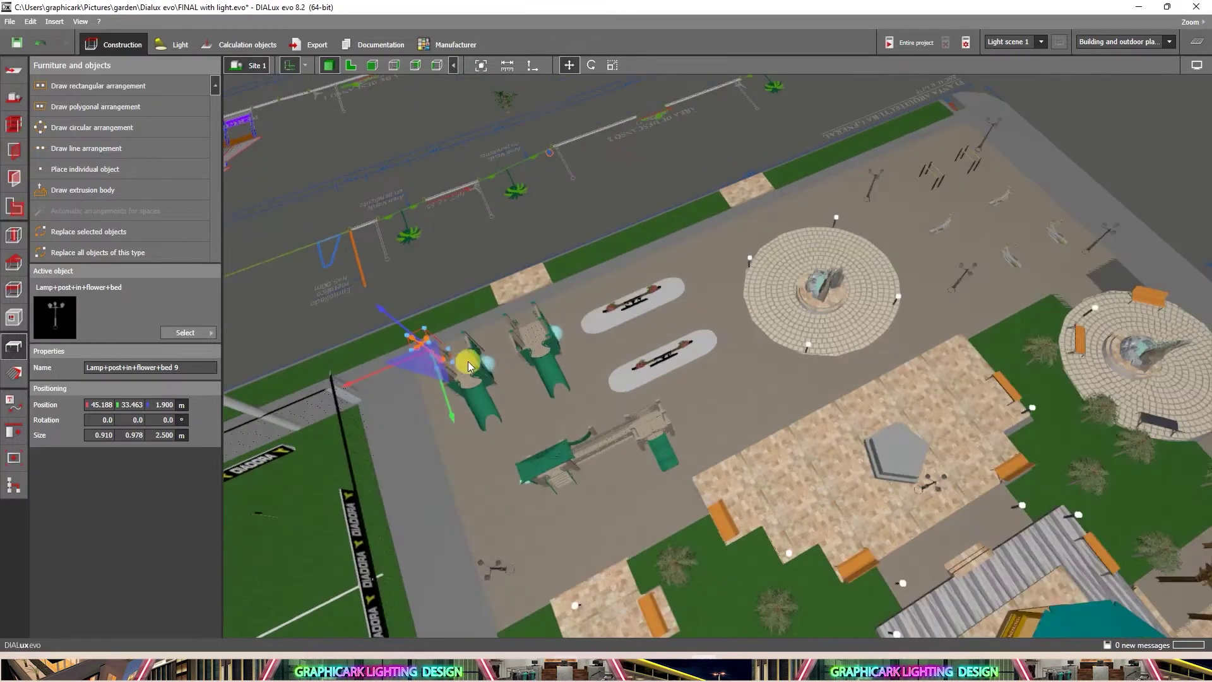
pyautogui.moveTo(361, 379); pyautogui.dragTo(542, 331)
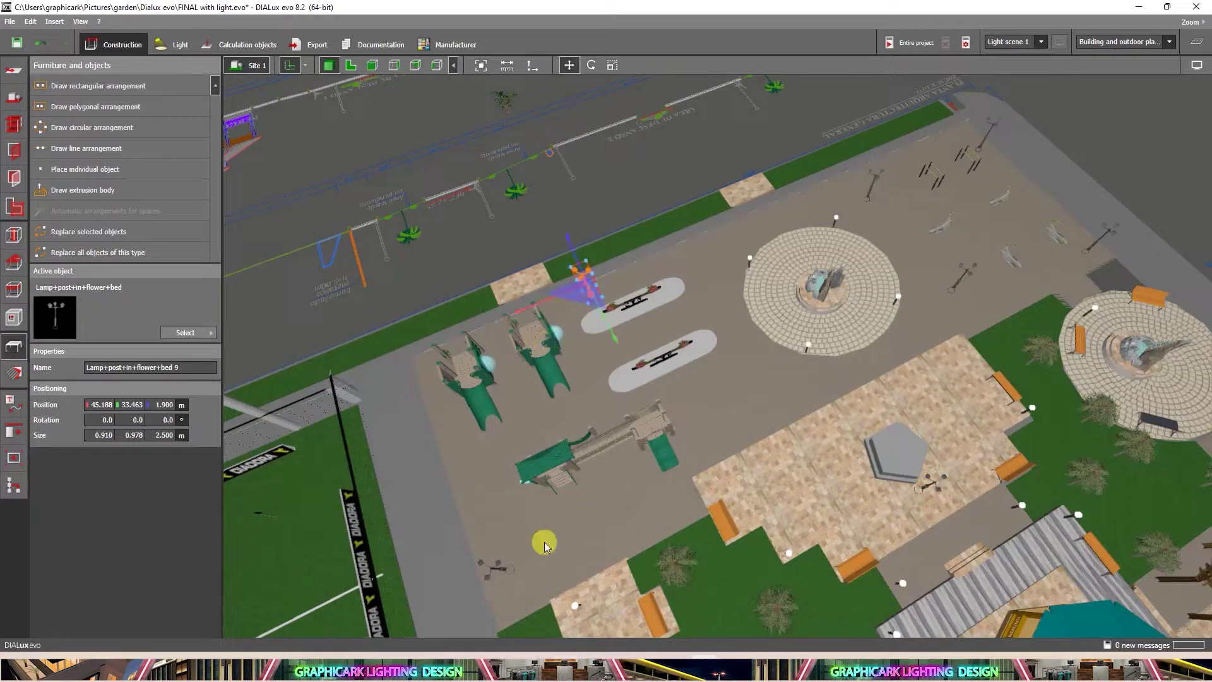
# Move the first playground lamp post parallel to the outer edge to the slide structure's far end, at about 36.24, 45.85 m
pyautogui.rightClick(491, 576)
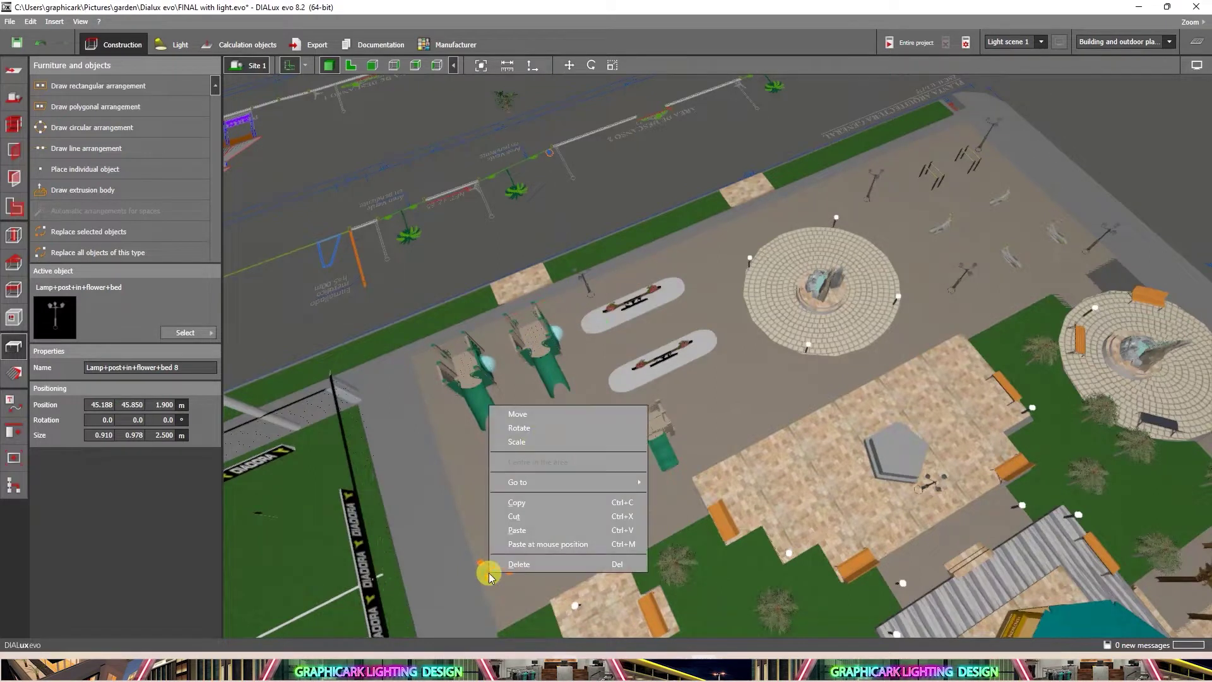
pyautogui.click(541, 411)
pyautogui.moveTo(416, 616); pyautogui.dragTo(620, 546)
pyautogui.scroll(-3, 620, 546)
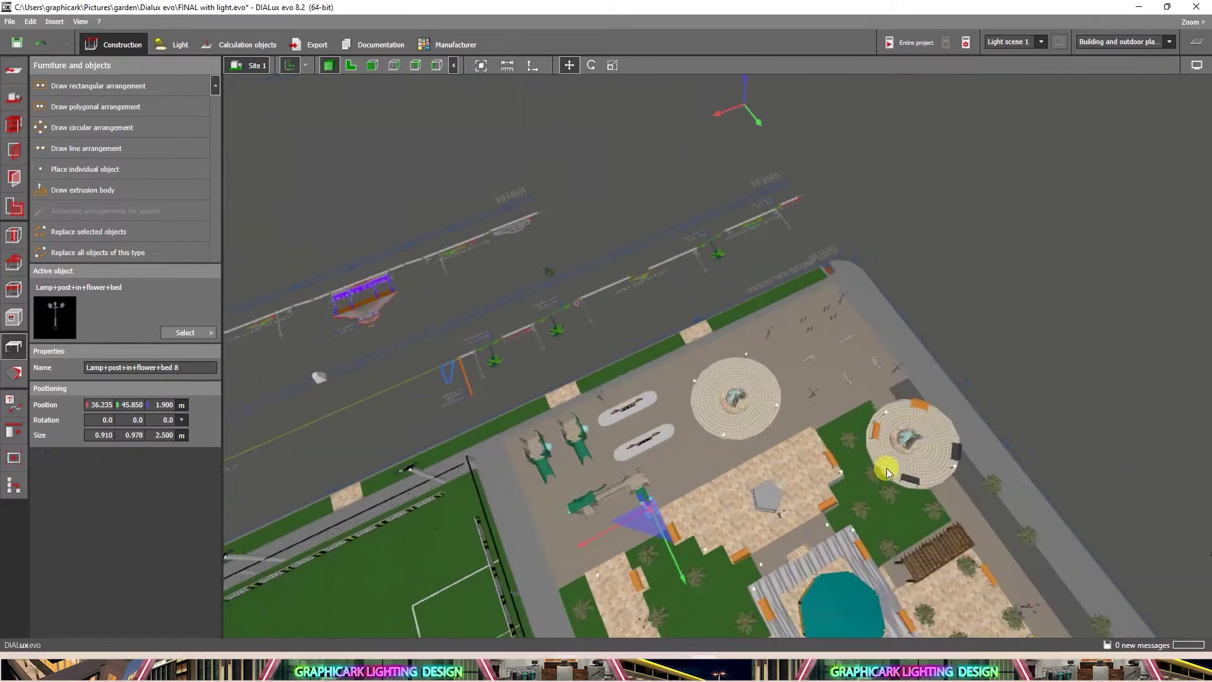
pyautogui.moveTo(934, 505); pyautogui.dragTo(851, 313, button='middle')
pyautogui.scroll(-2, 843, 328)
pyautogui.moveTo(822, 359); pyautogui.dragTo(903, 346, button='right')
pyautogui.scroll(2, 754, 251)
pyautogui.moveTo(754, 251); pyautogui.dragTo(676, 351, button='right')
pyautogui.scroll(-5, 493, 404)
pyautogui.moveTo(500, 387); pyautogui.dragTo(698, 352, button='right')
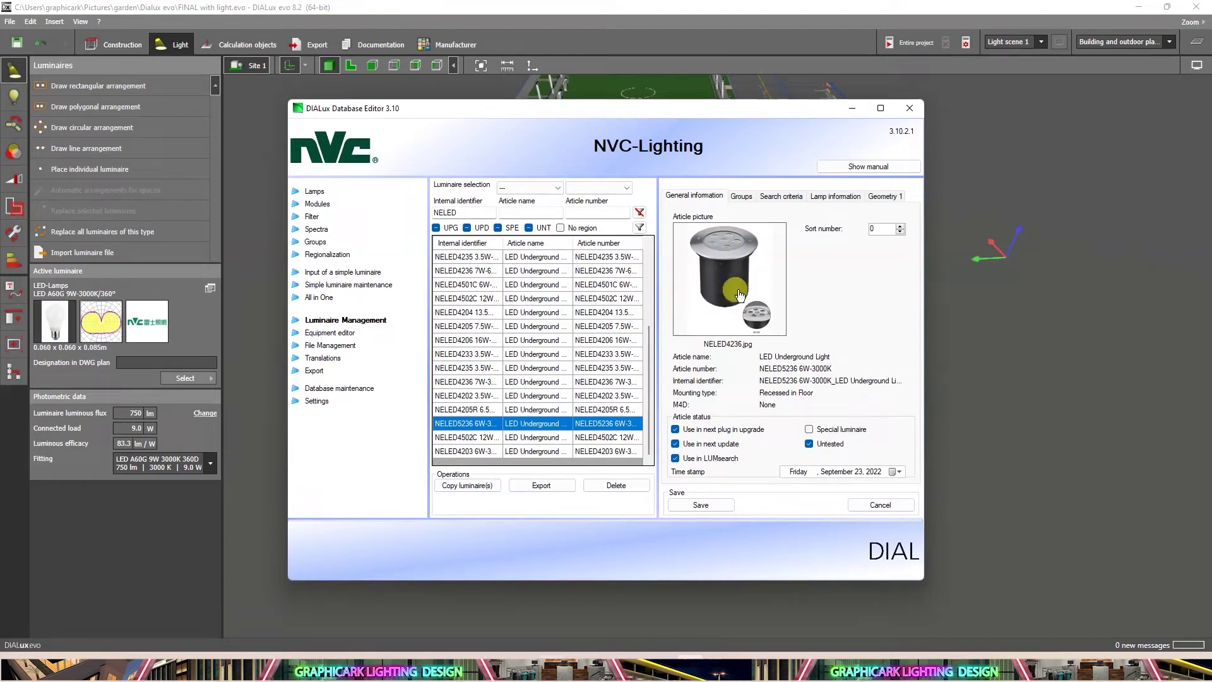
# Bring the NVC LED Underground Light NELED5236 6W-3000K into the project and place one at the palm in the strip near the pergola
pyautogui.click(551, 492)
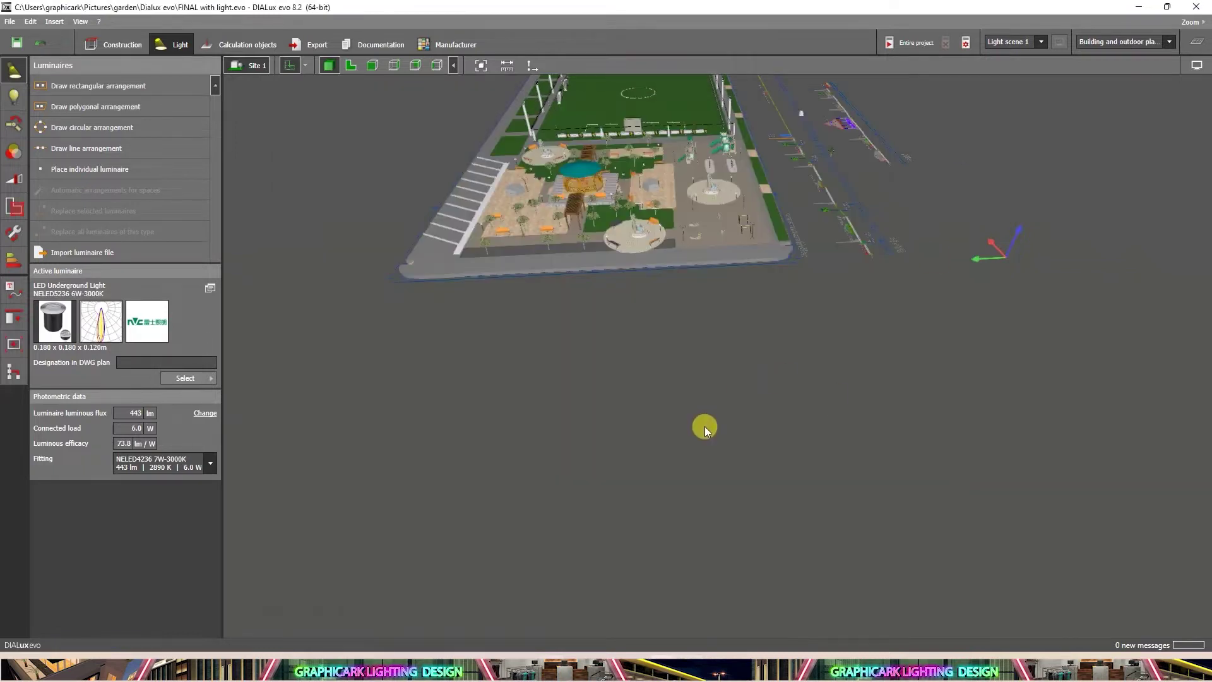
pyautogui.scroll(-4, 705, 426)
pyautogui.moveTo(639, 407); pyautogui.dragTo(748, 346, button='right')
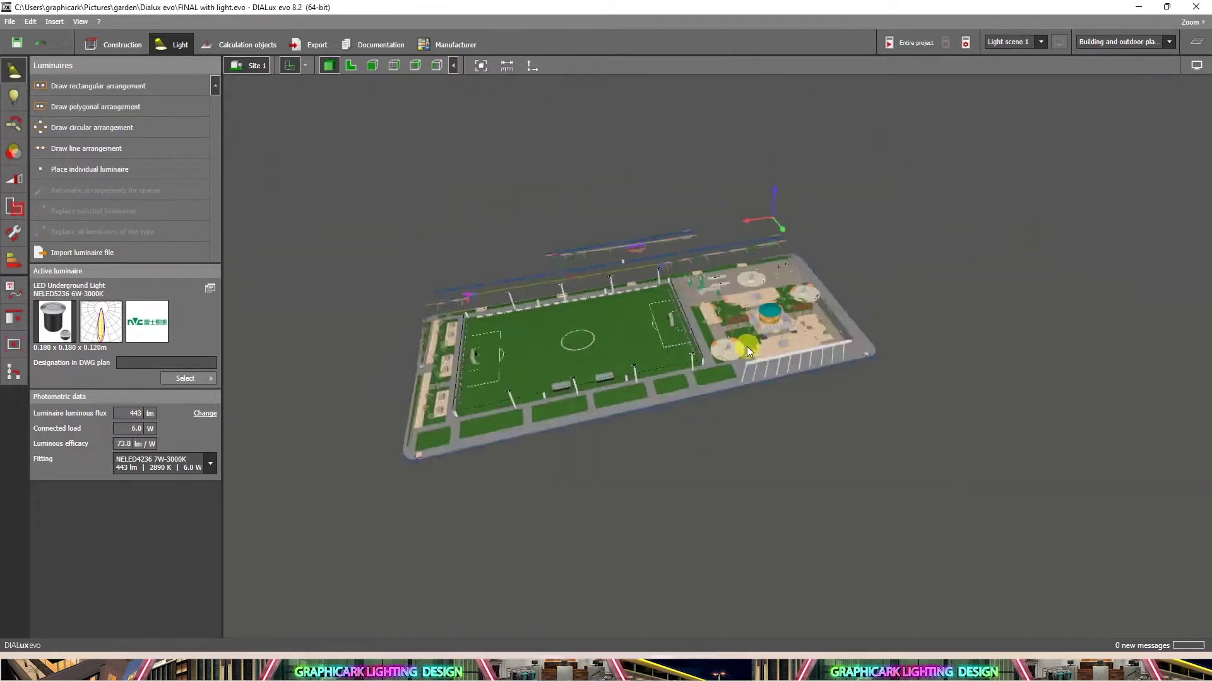
pyautogui.scroll(5, 692, 278)
pyautogui.moveTo(796, 278); pyautogui.dragTo(846, 241, button='middle')
pyautogui.scroll(10, 846, 240)
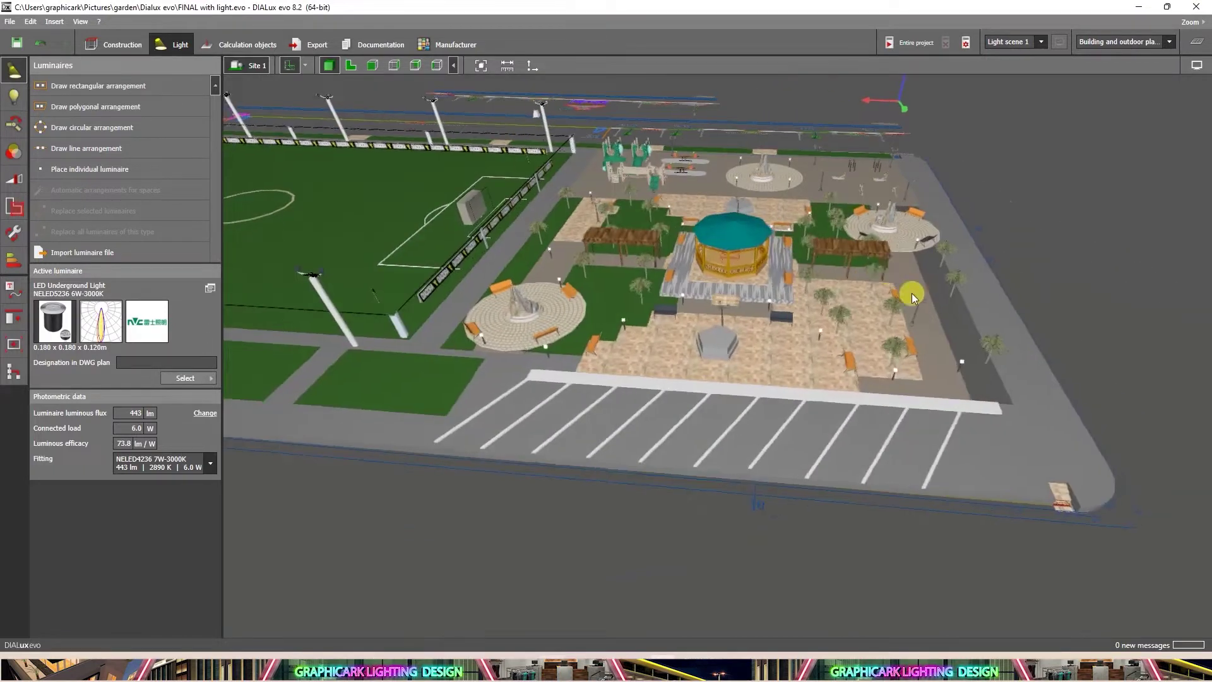
pyautogui.scroll(5, 952, 291)
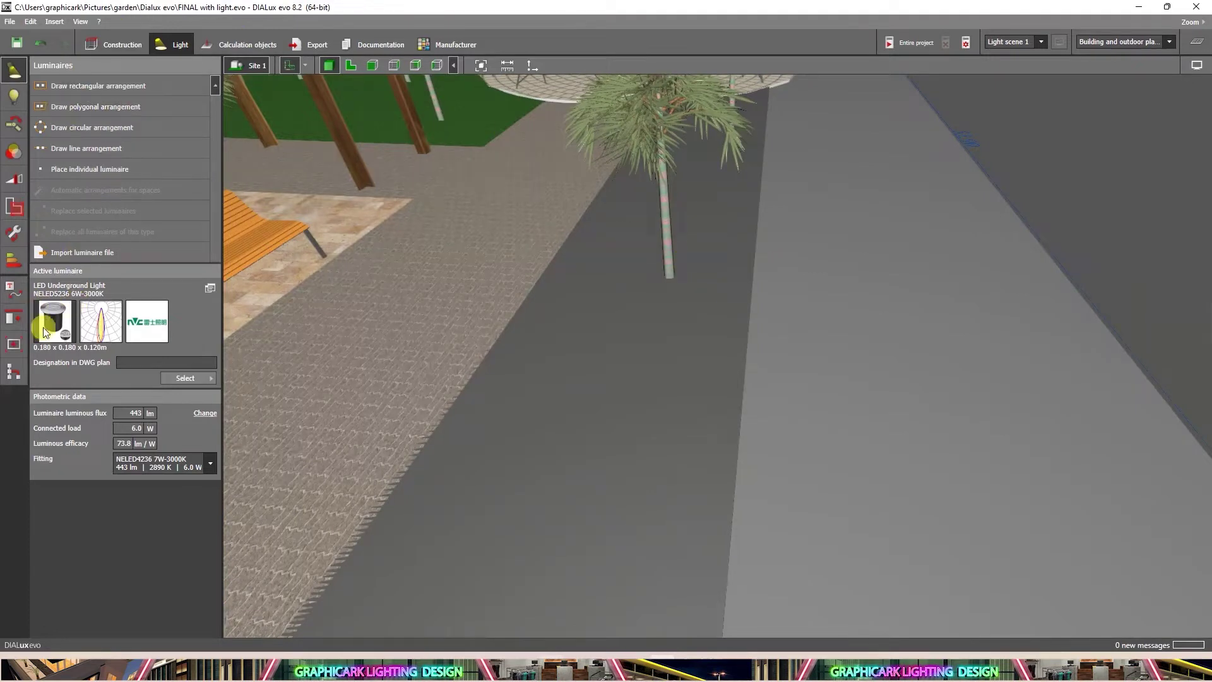
pyautogui.click(669, 278)
pyautogui.scroll(-3, 670, 281)
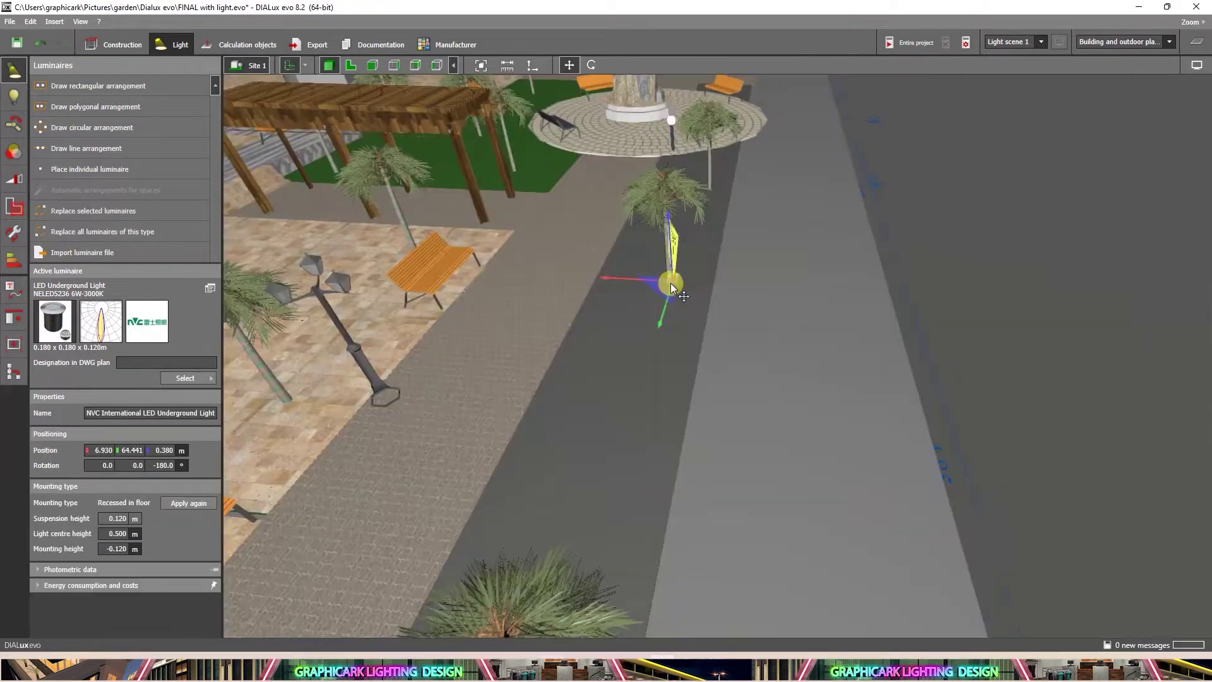
# Adjust the underground luminaire beside the palm trunk to about x 6.75 m and raise it to 0.45 m
pyautogui.moveTo(587, 282); pyautogui.dragTo(611, 284)
pyautogui.scroll(5, 696, 289)
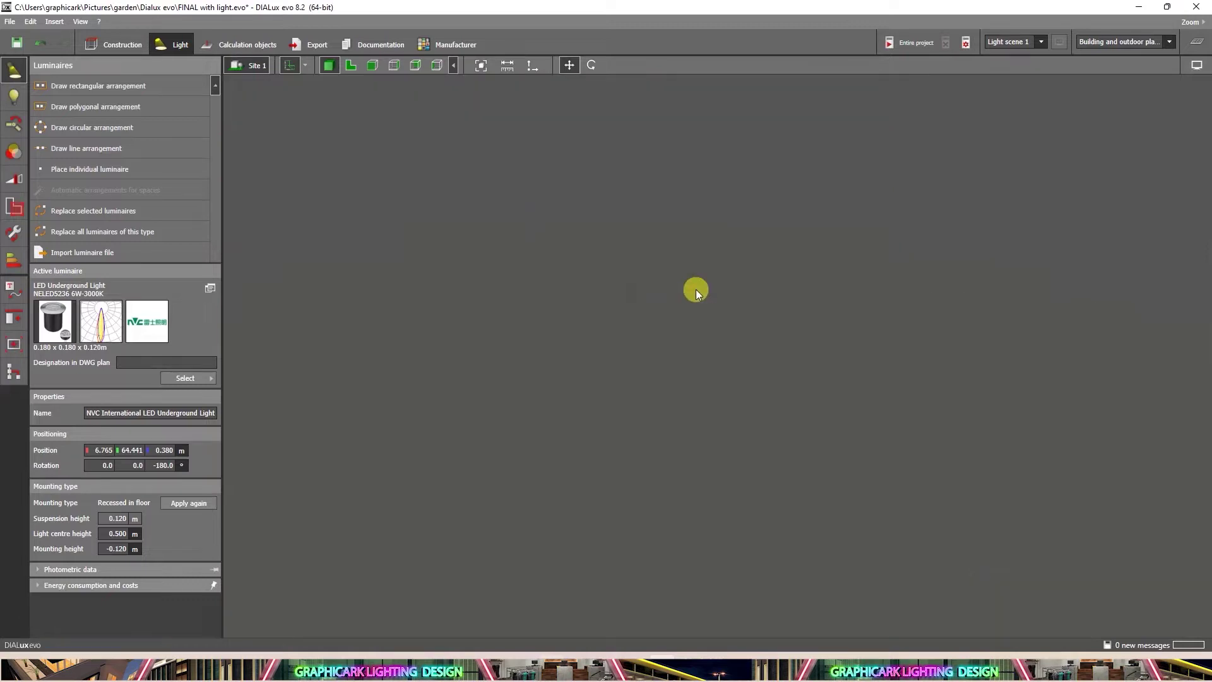
pyautogui.scroll(-5, 701, 290)
pyautogui.moveTo(700, 290); pyautogui.dragTo(722, 308, button='middle')
pyautogui.scroll(5, 722, 308)
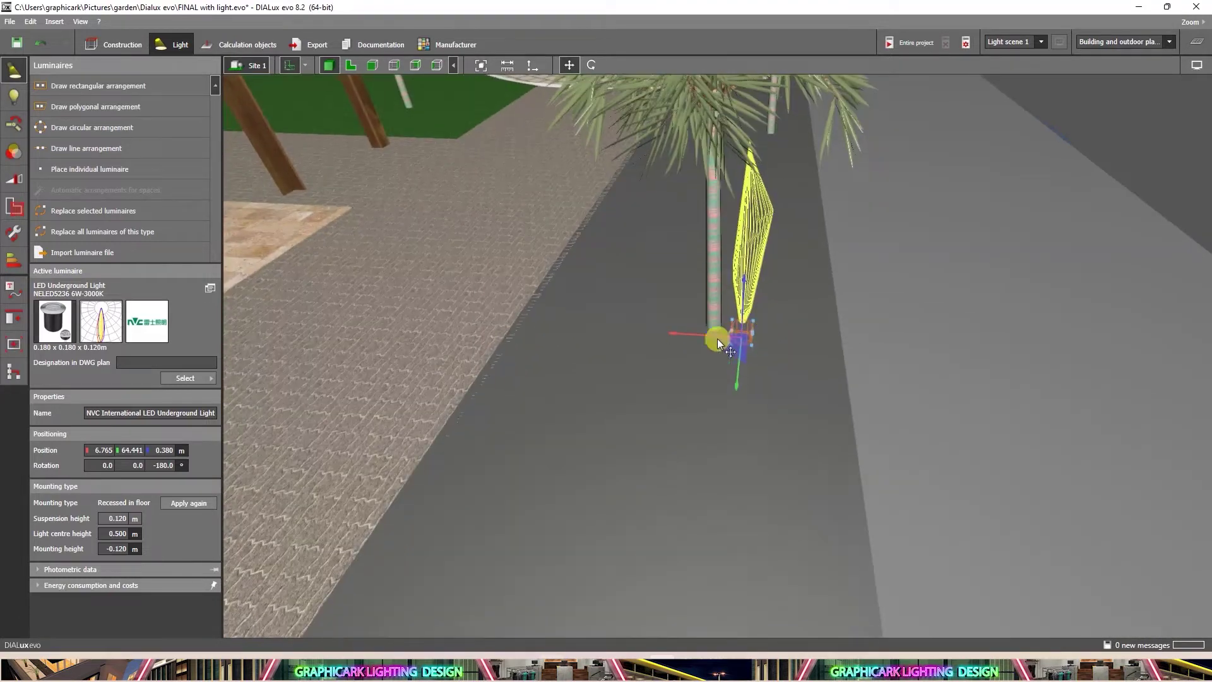
pyautogui.moveTo(729, 282); pyautogui.dragTo(678, 325)
pyautogui.scroll(3, 798, 348)
pyautogui.moveTo(817, 351)
pyautogui.mouseDown(button='middle')
pyautogui.moveTo(820, 375)
pyautogui.moveTo(811, 350)
pyautogui.mouseUp(button='middle')
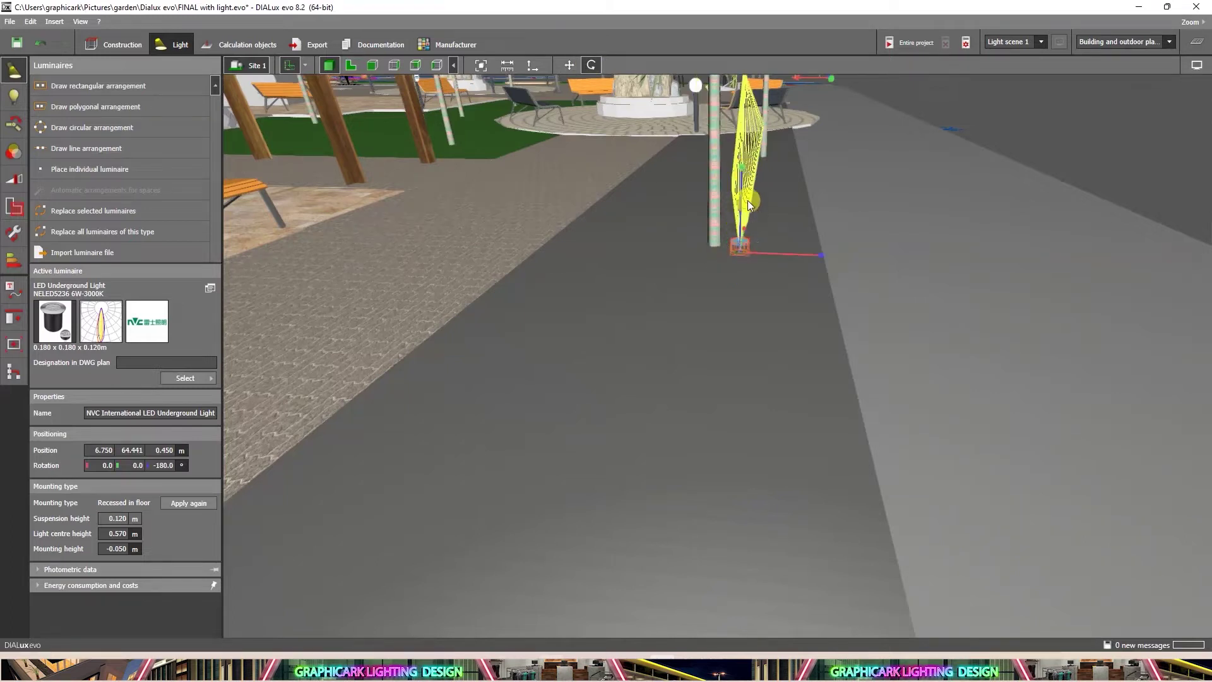
pyautogui.scroll(-5, 748, 199)
pyautogui.click(917, 232)
# Apply the grass texture material to the dark planting strip that holds the palms along the outer sidewalk
pyautogui.moveTo(918, 228); pyautogui.dragTo(868, 284, button='right')
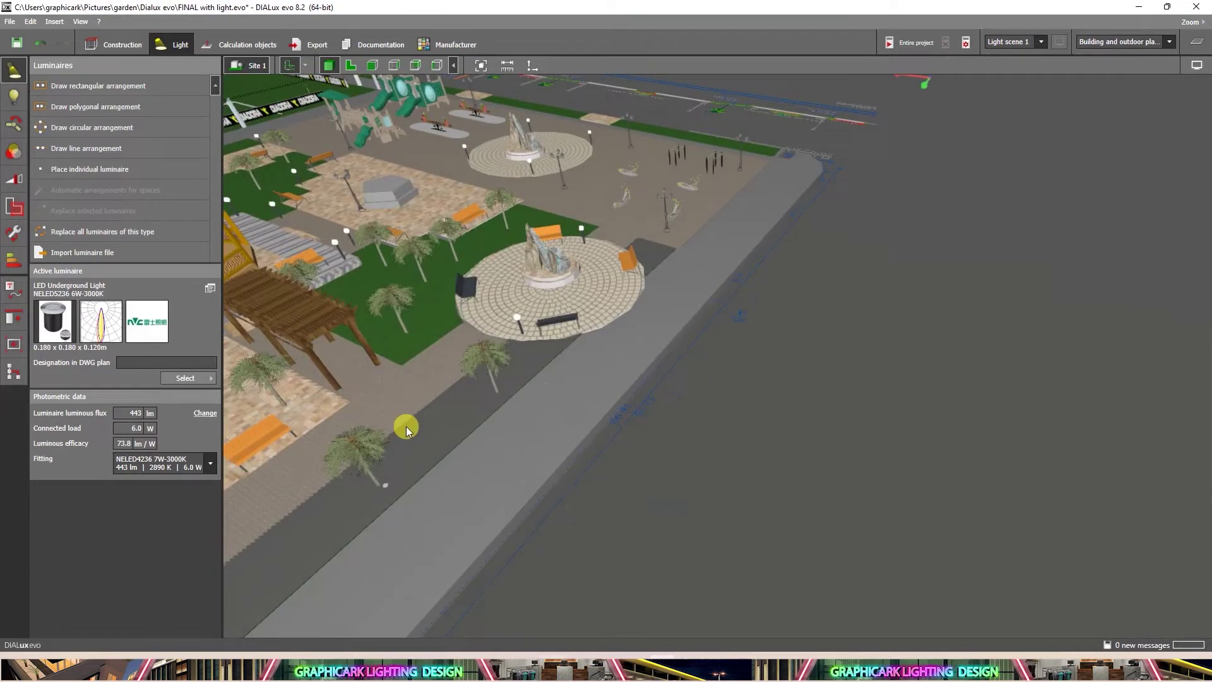
pyautogui.moveTo(407, 426); pyautogui.dragTo(520, 372, button='middle')
pyautogui.scroll(-2, 520, 372)
pyautogui.moveTo(520, 372); pyautogui.dragTo(386, 354, button='right')
pyautogui.scroll(3, 380, 286)
pyautogui.scroll(-5, 380, 285)
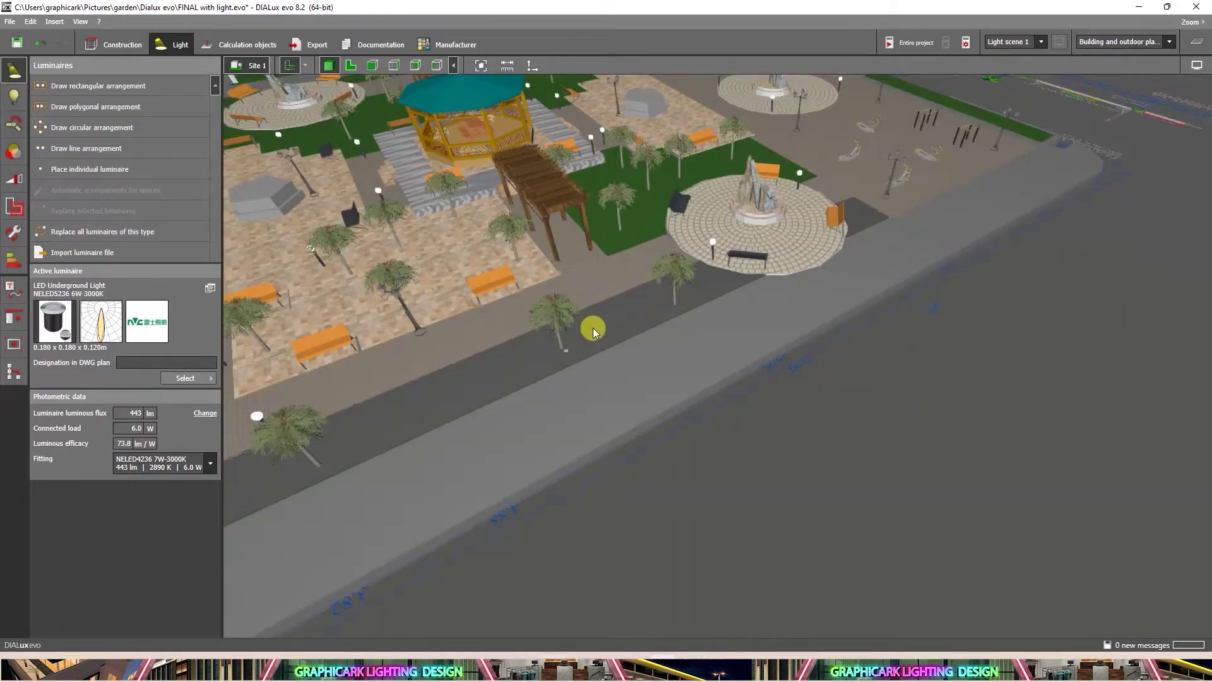
pyautogui.scroll(-4, 594, 331)
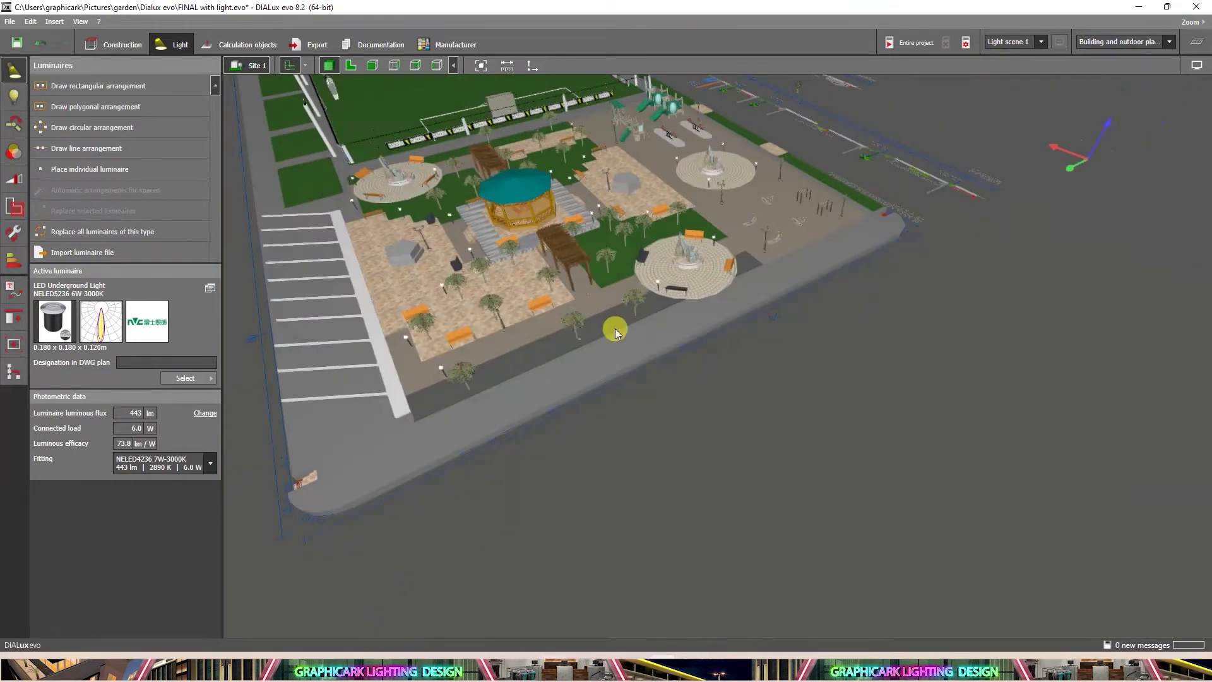
pyautogui.click(117, 44)
pyautogui.click(15, 369)
pyautogui.click(66, 86)
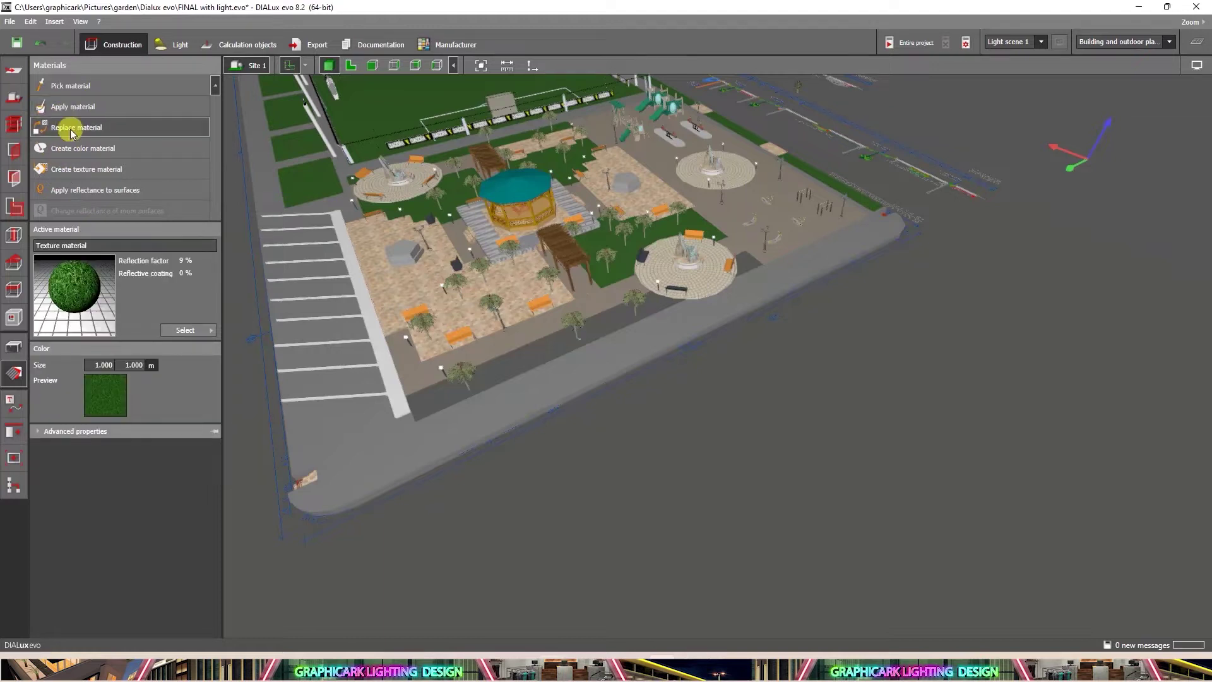
pyautogui.click(72, 106)
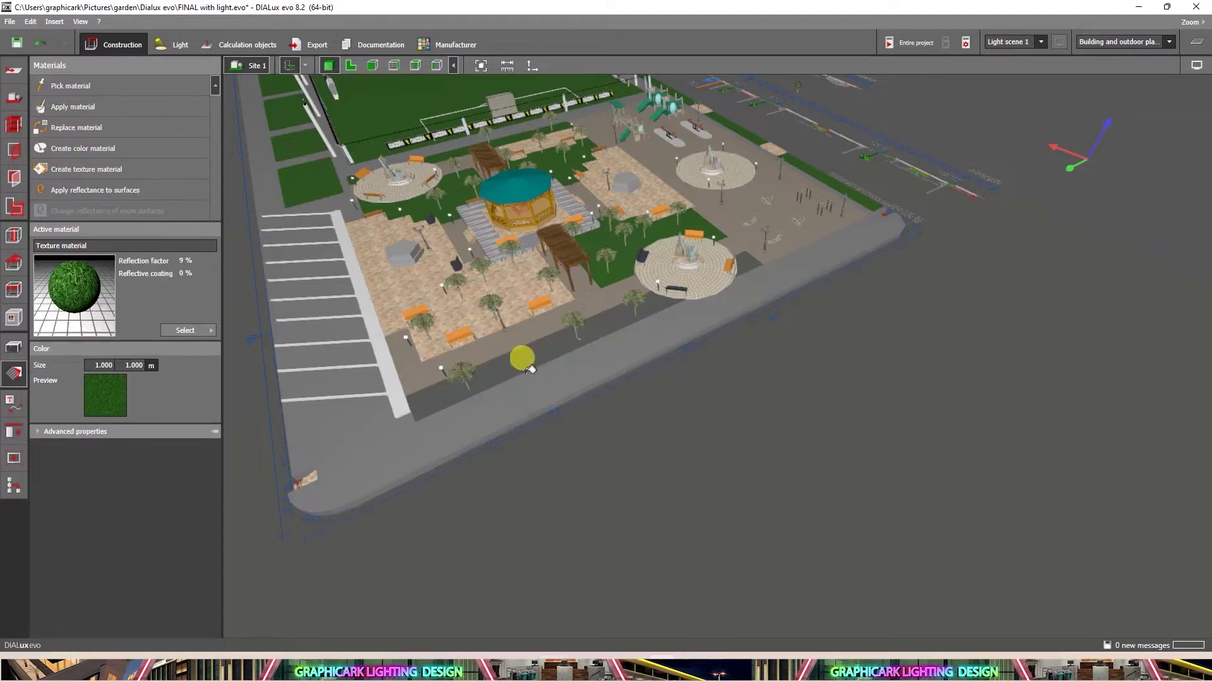
# Copy the underground luminaire to the next palm in the strip toward the fountain plaza, at about 6.63, 59.68 m
pyautogui.scroll(5, 575, 324)
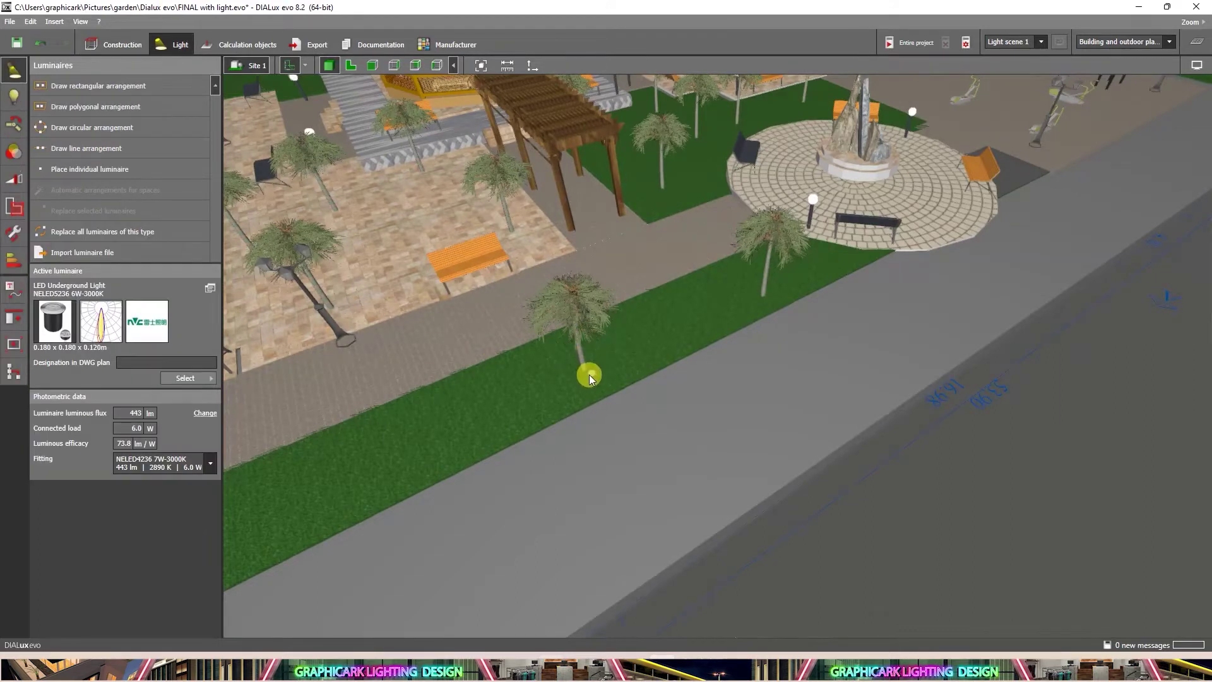
pyautogui.click(589, 374)
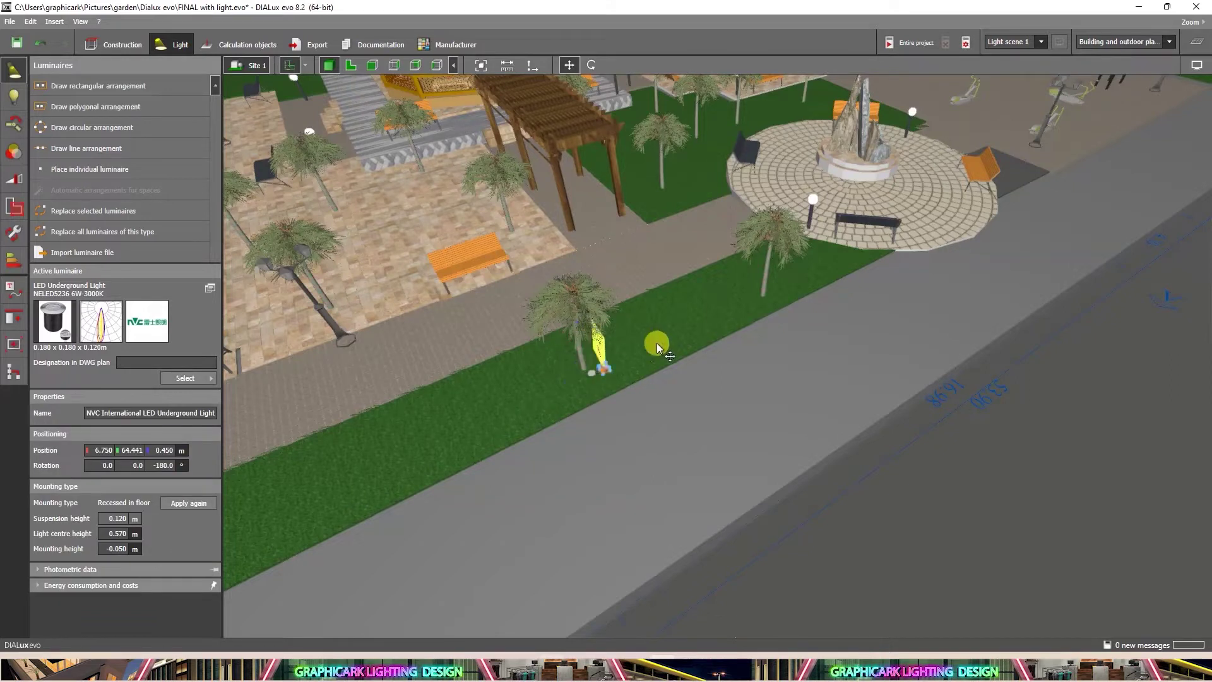
pyautogui.click(758, 300)
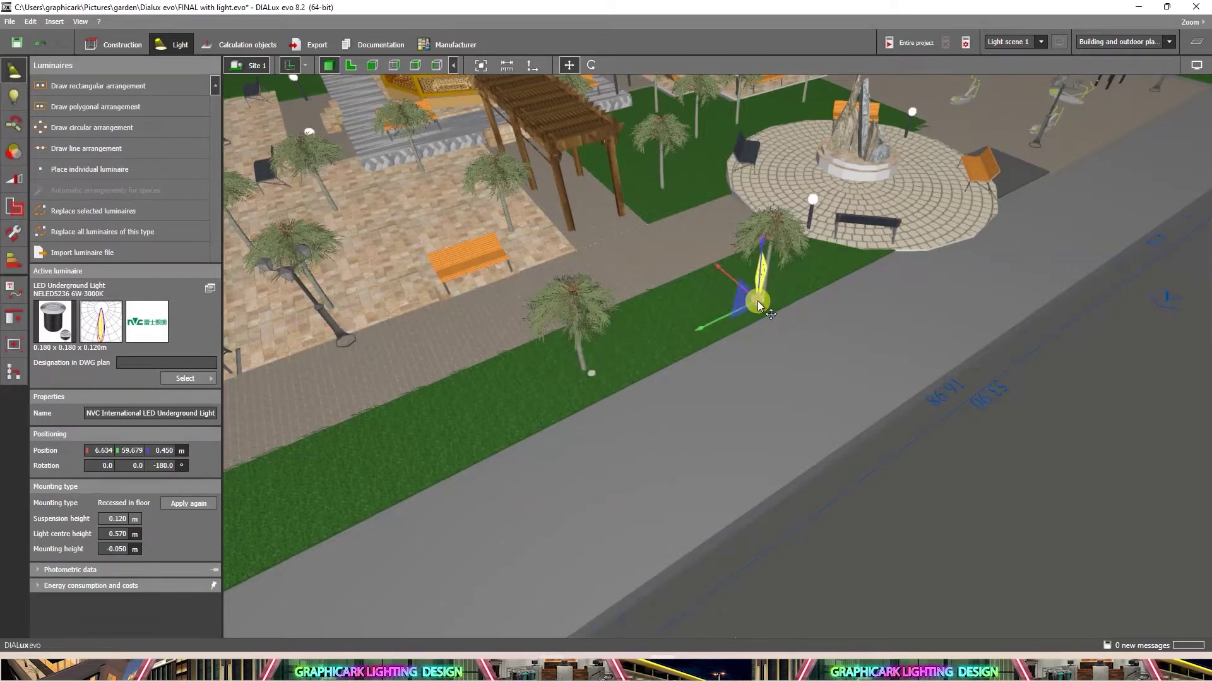
# Copy the underground luminaire in the floor plan to the palm at the plaza's corner near the parking, at about 13.13, 74.08 m
pyautogui.click(350, 66)
pyautogui.scroll(-6, 786, 395)
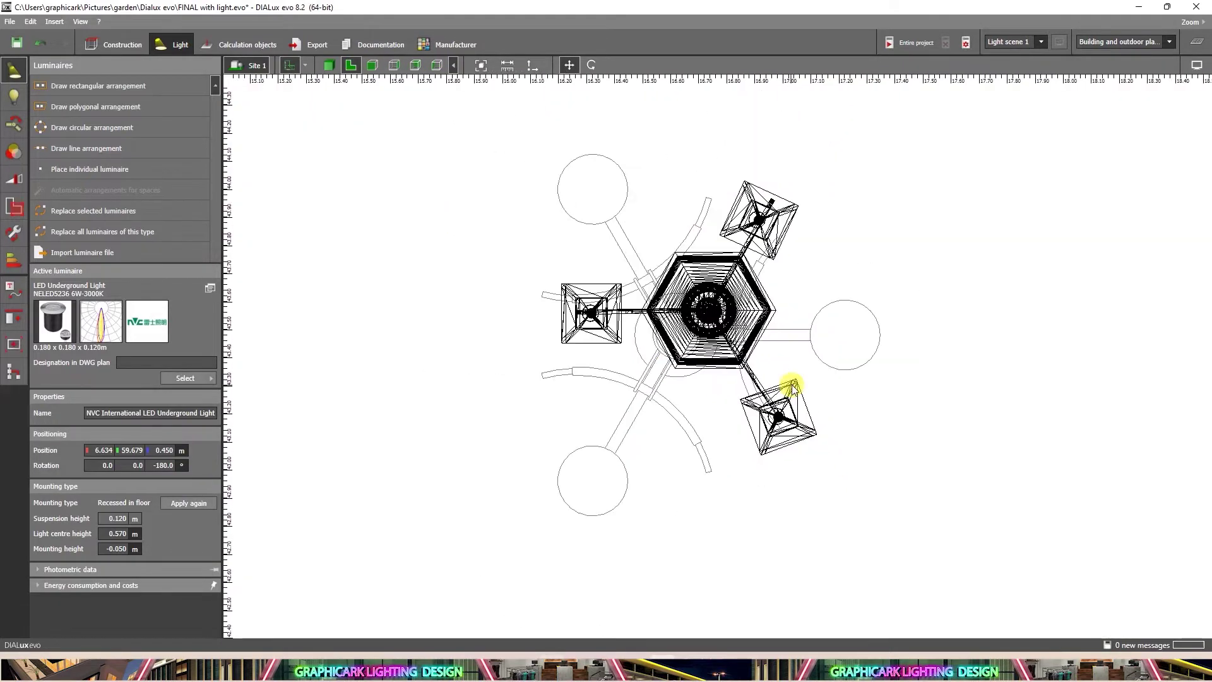
pyautogui.scroll(-6, 792, 388)
pyautogui.moveTo(631, 255); pyautogui.dragTo(669, 436, button='middle')
pyautogui.scroll(2, 708, 430)
pyautogui.moveTo(684, 282); pyautogui.dragTo(688, 386, button='middle')
pyautogui.scroll(2, 689, 385)
pyautogui.scroll(-3, 688, 382)
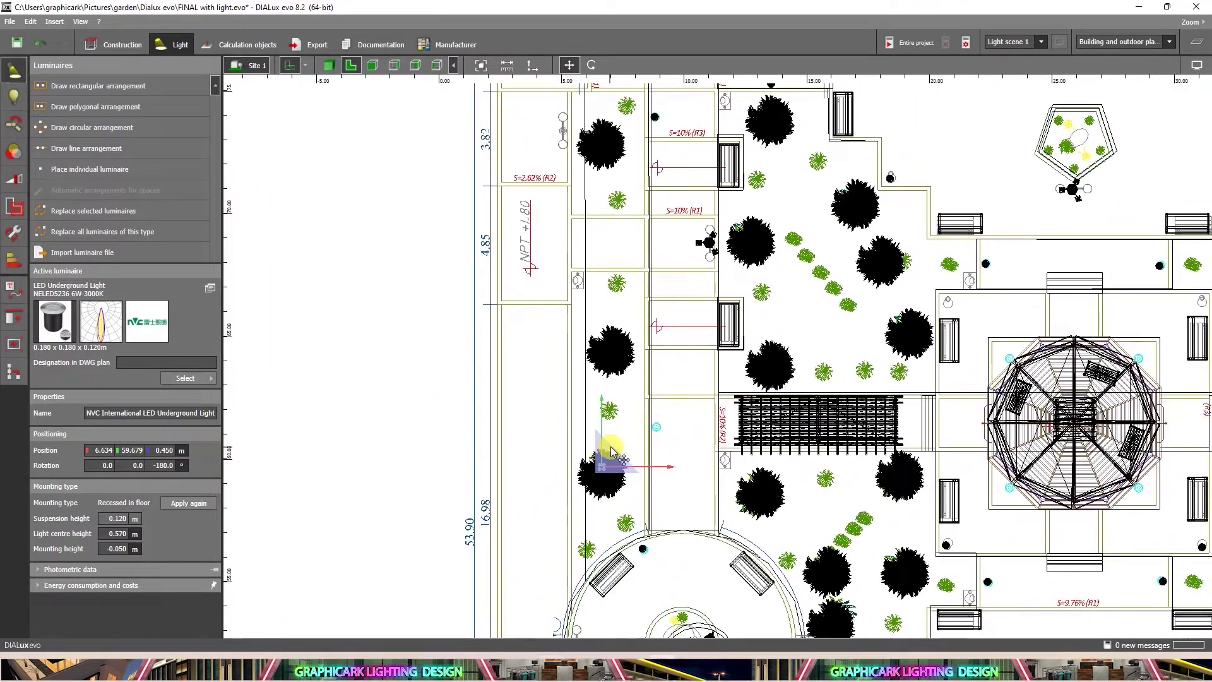
pyautogui.click(617, 477)
pyautogui.click(607, 468)
pyautogui.scroll(4, 747, 180)
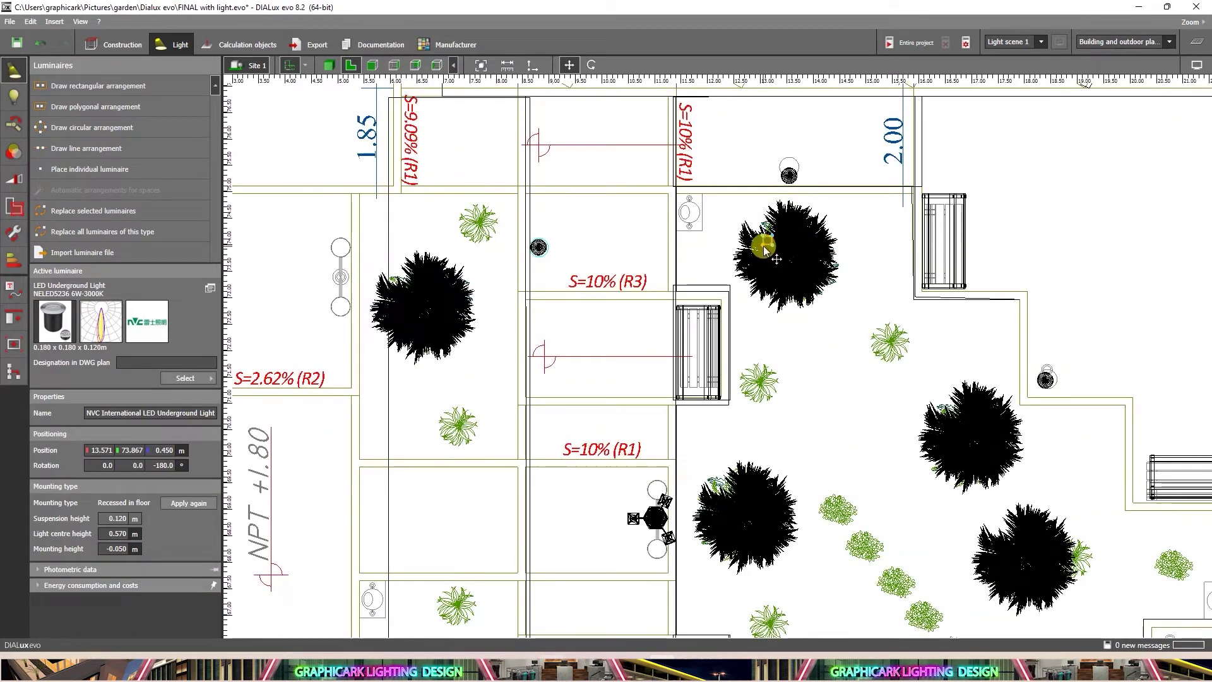
pyautogui.click(765, 250)
# Copy the underground luminaire to two more plaza palms, at about 13.25, 69.29 m and 16.48, 70.57 m
pyautogui.scroll(-3, 765, 250)
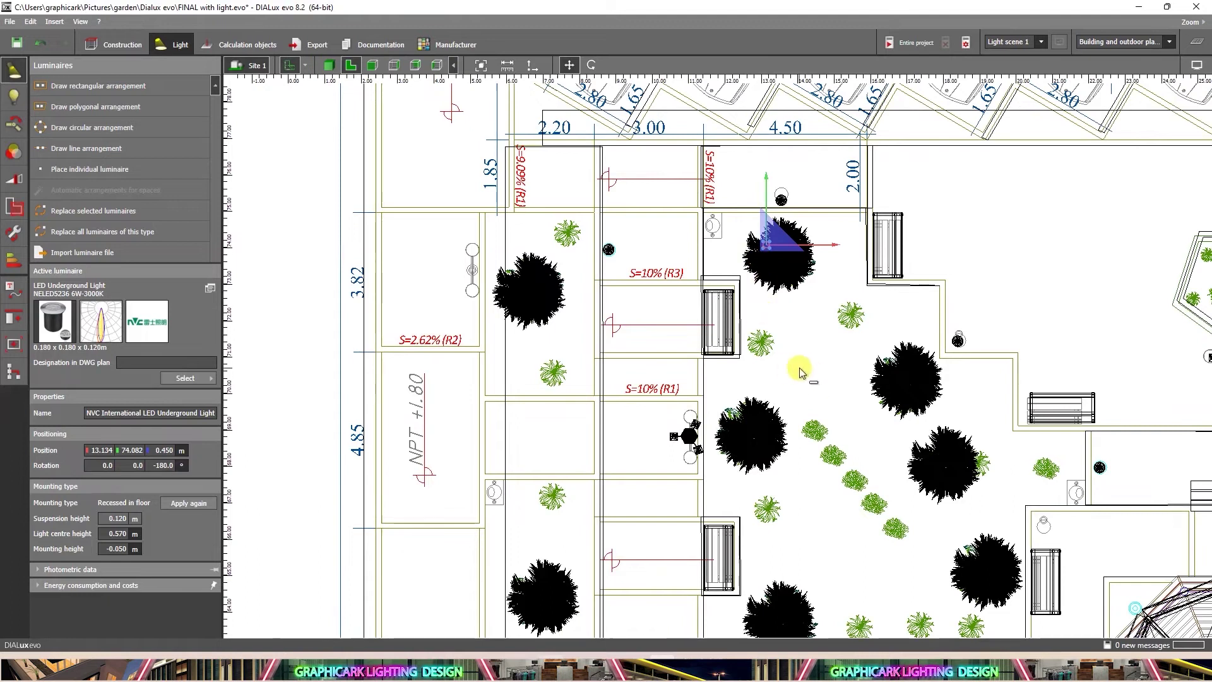
pyautogui.moveTo(766, 249); pyautogui.dragTo(788, 420)
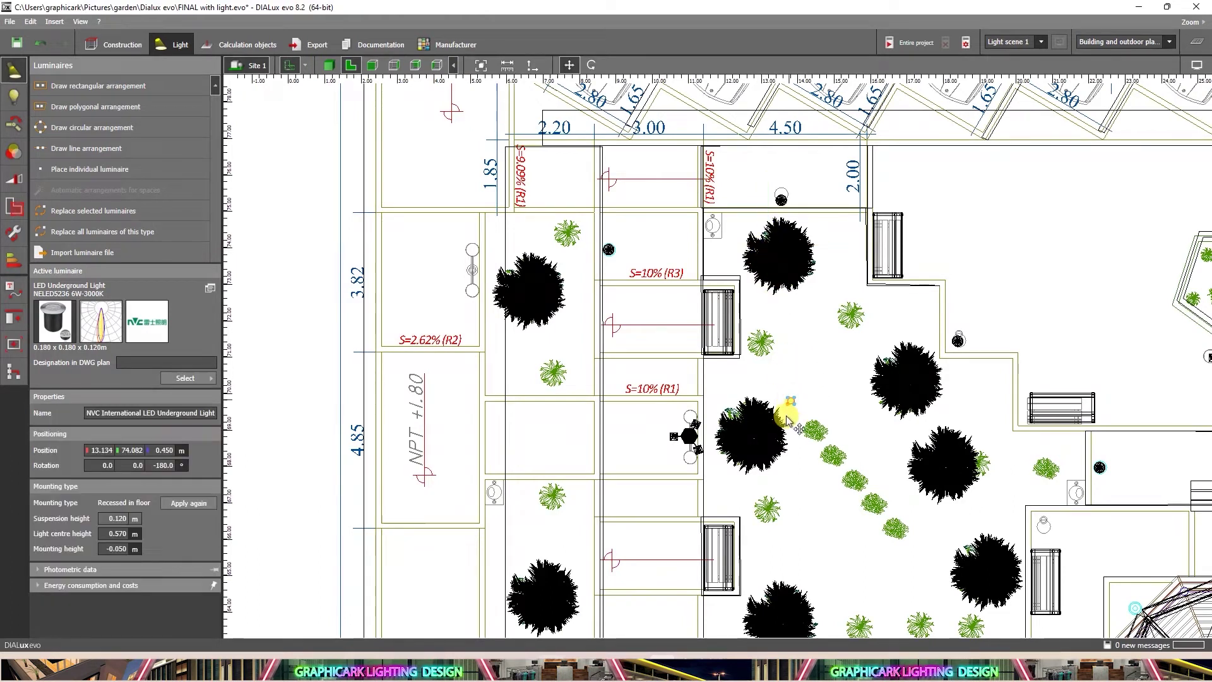
pyautogui.scroll(-2, 771, 433)
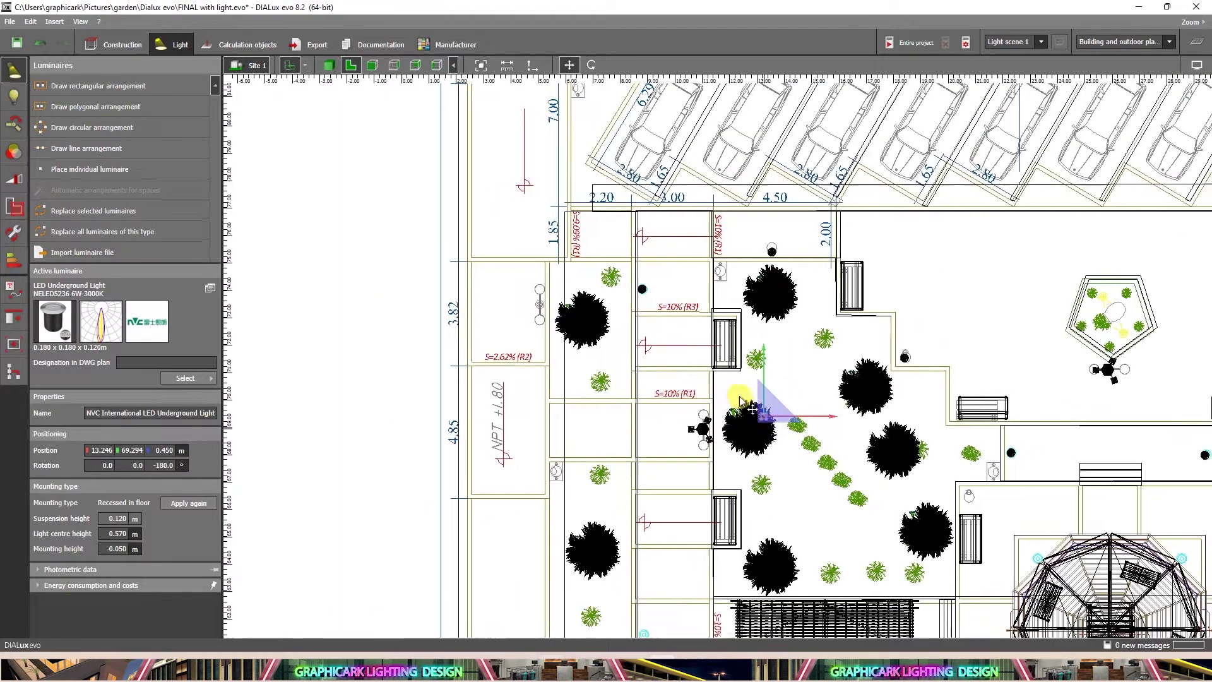
pyautogui.moveTo(730, 383); pyautogui.dragTo(800, 345)
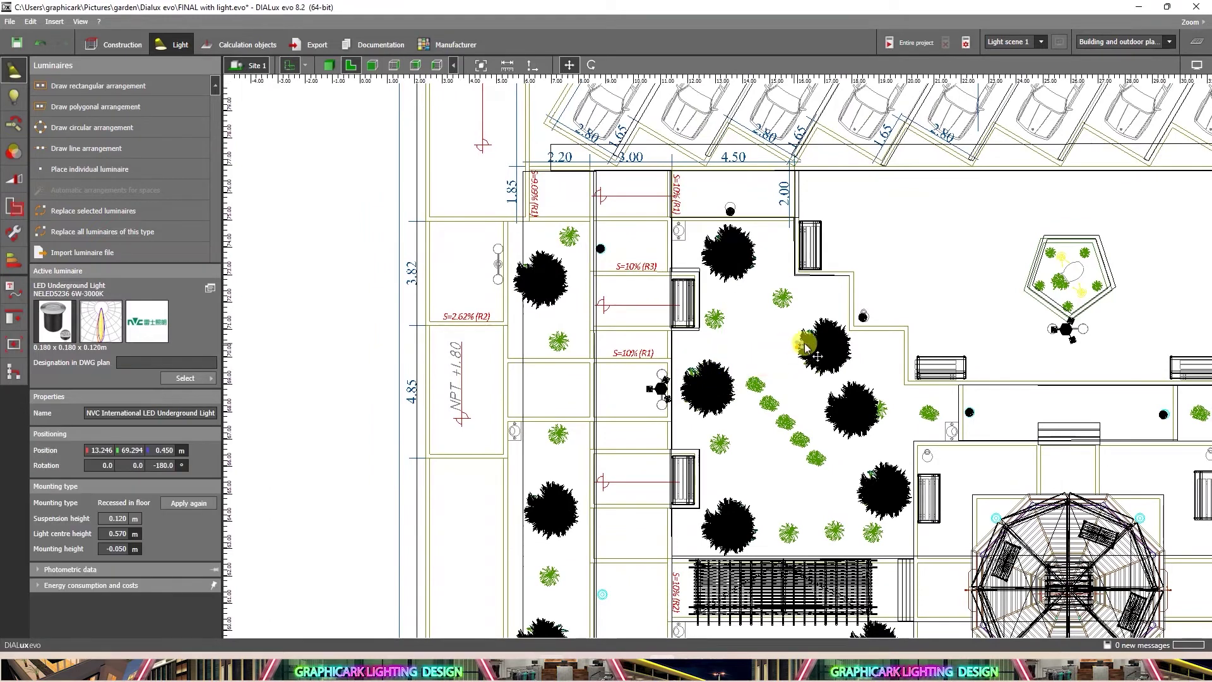
# Adjust the last copied underground luminaire in the 3D view beside its palm trunk, to about x 16.61 m
pyautogui.click(330, 67)
pyautogui.scroll(-4, 758, 308)
pyautogui.moveTo(404, 354); pyautogui.dragTo(435, 365, button='right')
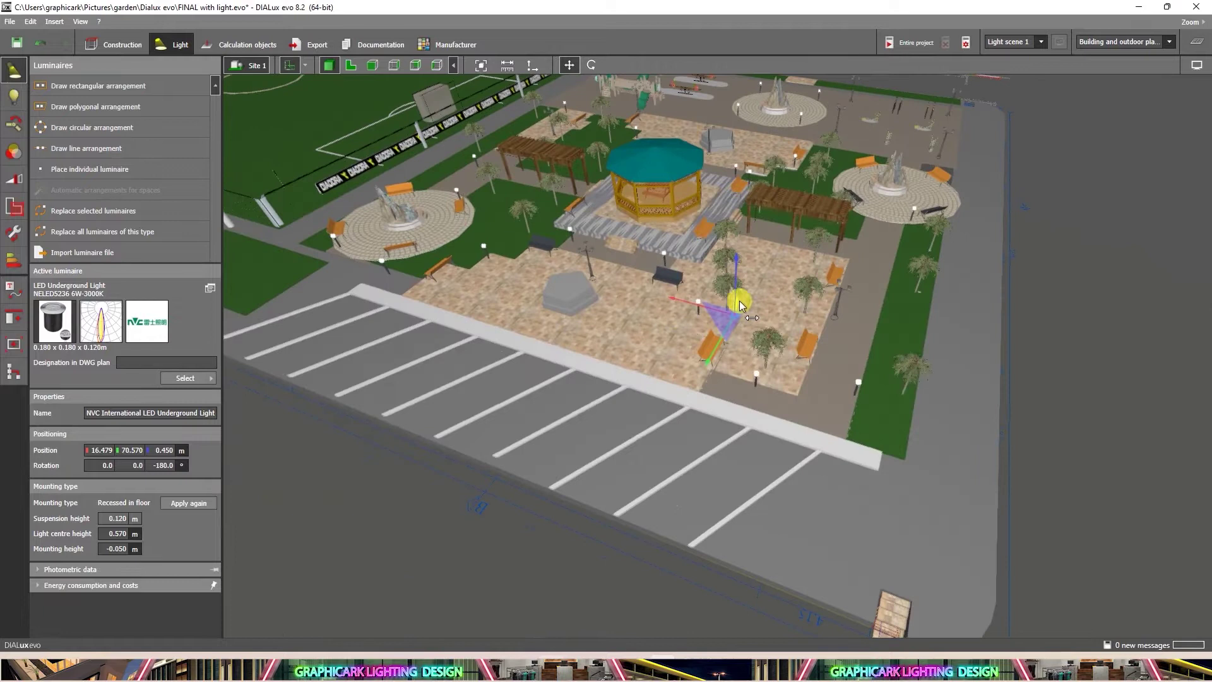
pyautogui.scroll(10, 740, 300)
pyautogui.moveTo(646, 342); pyautogui.dragTo(635, 337)
pyautogui.scroll(-5, 635, 337)
pyautogui.scroll(6, 718, 368)
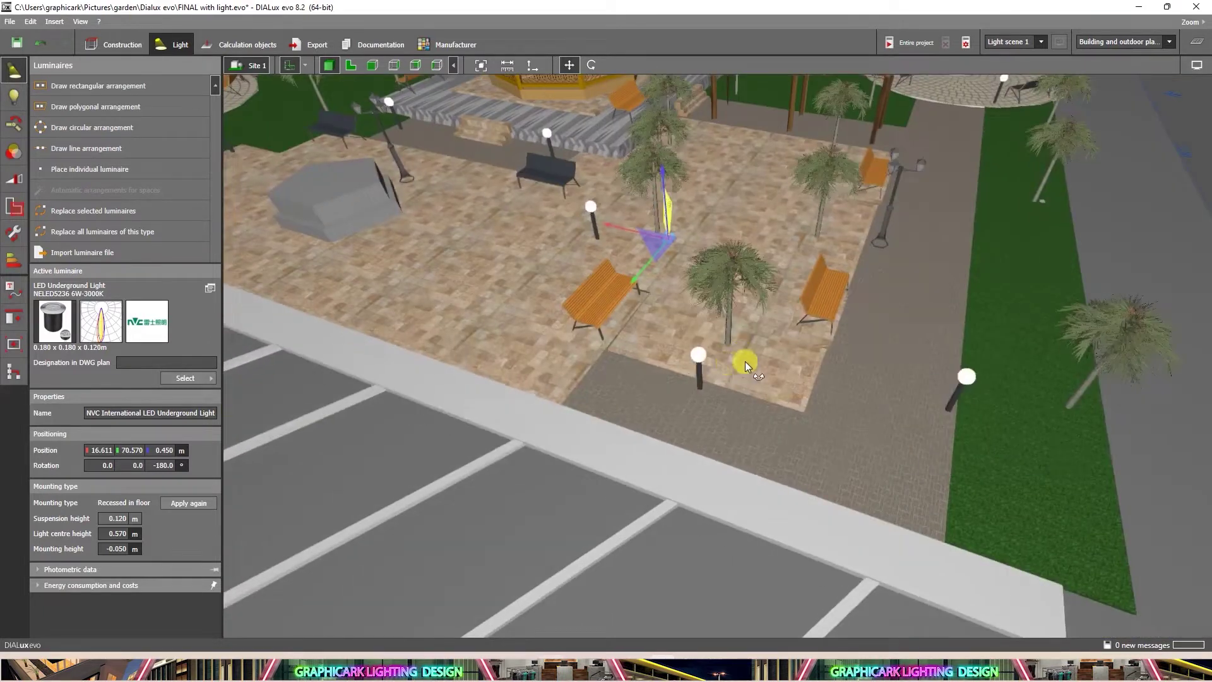
pyautogui.scroll(2, 637, 389)
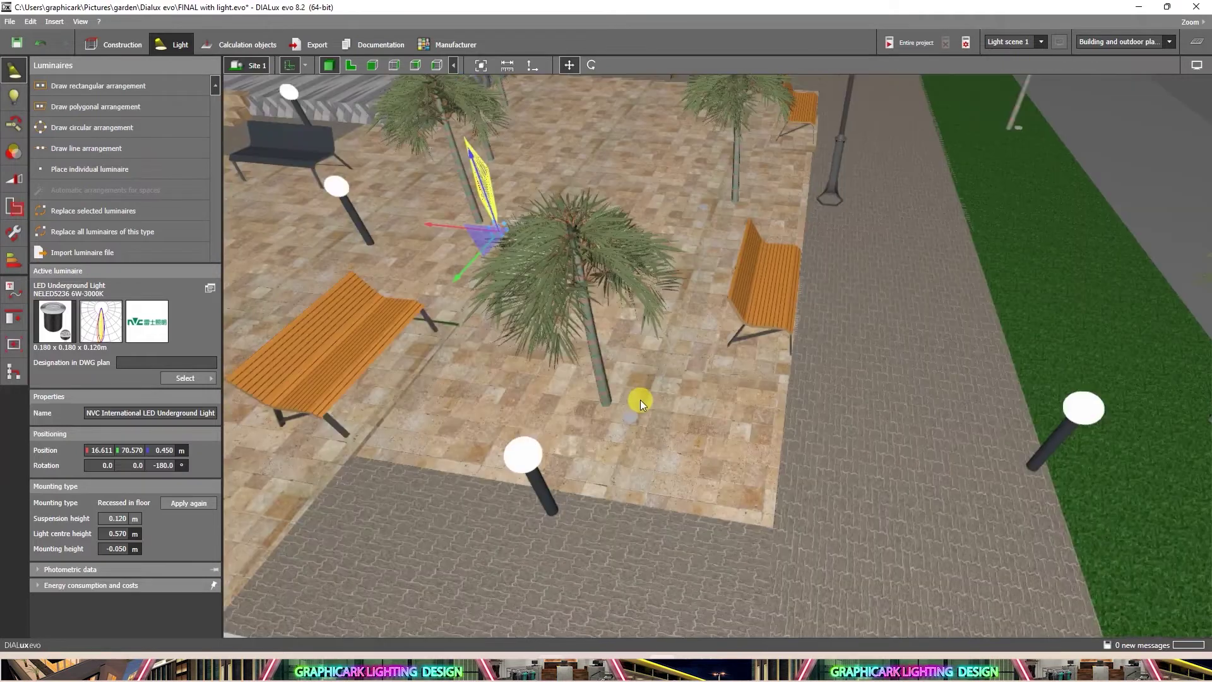
pyautogui.click(630, 414)
pyautogui.scroll(-3, 630, 414)
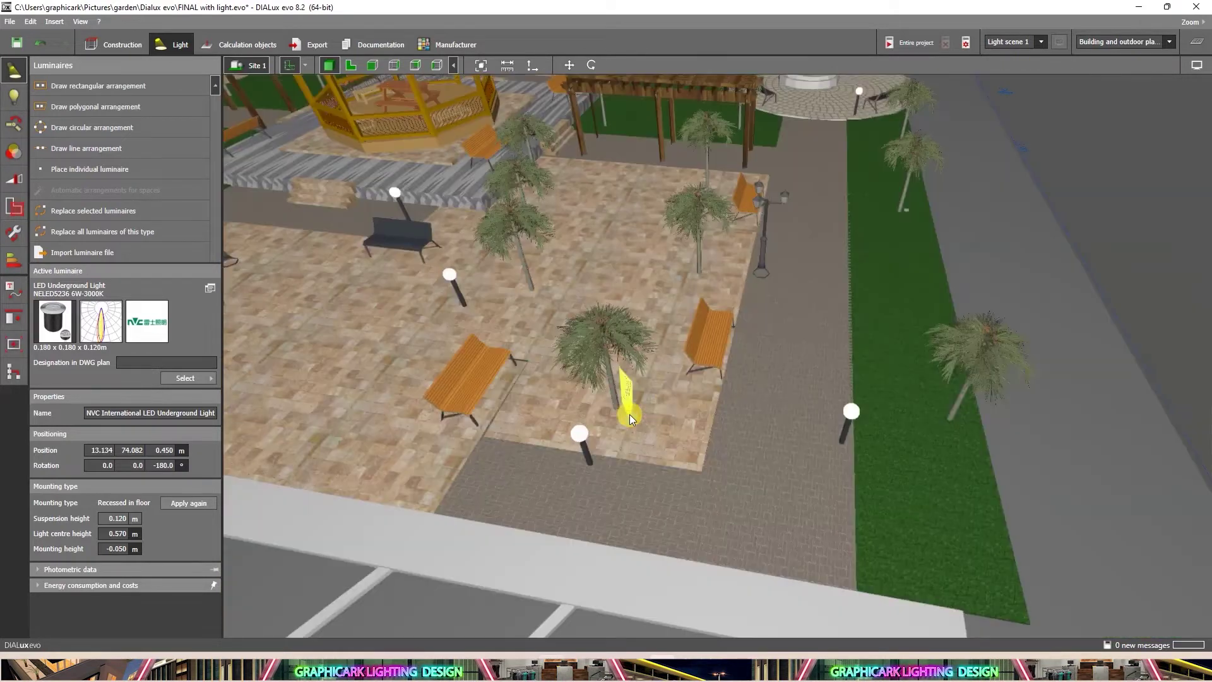
pyautogui.scroll(3, 547, 290)
pyautogui.hotkey('ctrl', 'z')
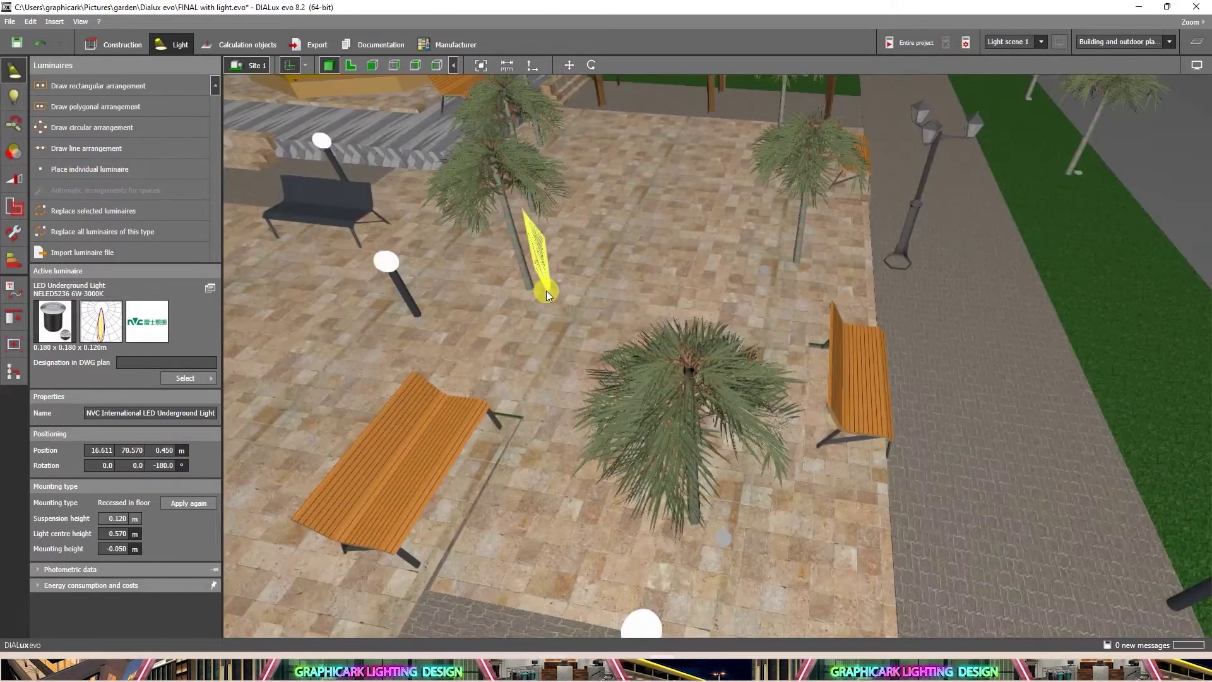
# Copy the underground luminaire to the plaza palm near the walkway lamp post, at about 12.44, 68.85 m
pyautogui.click(548, 293)
pyautogui.moveTo(554, 296); pyautogui.dragTo(821, 274)
pyautogui.scroll(-5, 821, 280)
pyautogui.scroll(3, 787, 308)
pyautogui.moveTo(775, 297); pyautogui.dragTo(963, 274, button='right')
pyautogui.scroll(2, 963, 275)
# Copy the underground luminaire to the plaza palm nearest the gazebo deck, adjusting it beside the trunk at about 18.89, 65.36 m
pyautogui.click(918, 298)
pyautogui.click(889, 307)
pyautogui.keyDown('ctrl'); pyautogui.moveTo(885, 302); pyautogui.dragTo(624, 314); pyautogui.keyUp('ctrl')
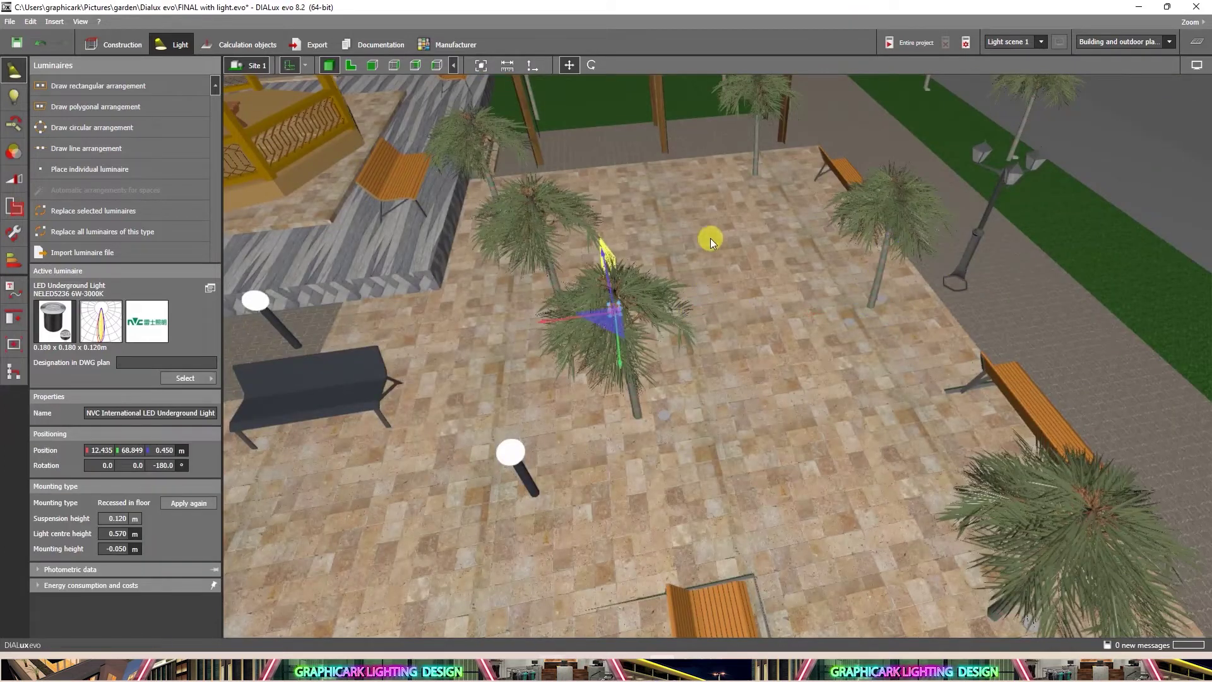
pyautogui.scroll(3, 814, 285)
pyautogui.moveTo(815, 285); pyautogui.dragTo(767, 255, button='middle')
pyautogui.moveTo(860, 246); pyautogui.dragTo(661, 282, button='right')
pyautogui.moveTo(550, 404); pyautogui.dragTo(561, 259)
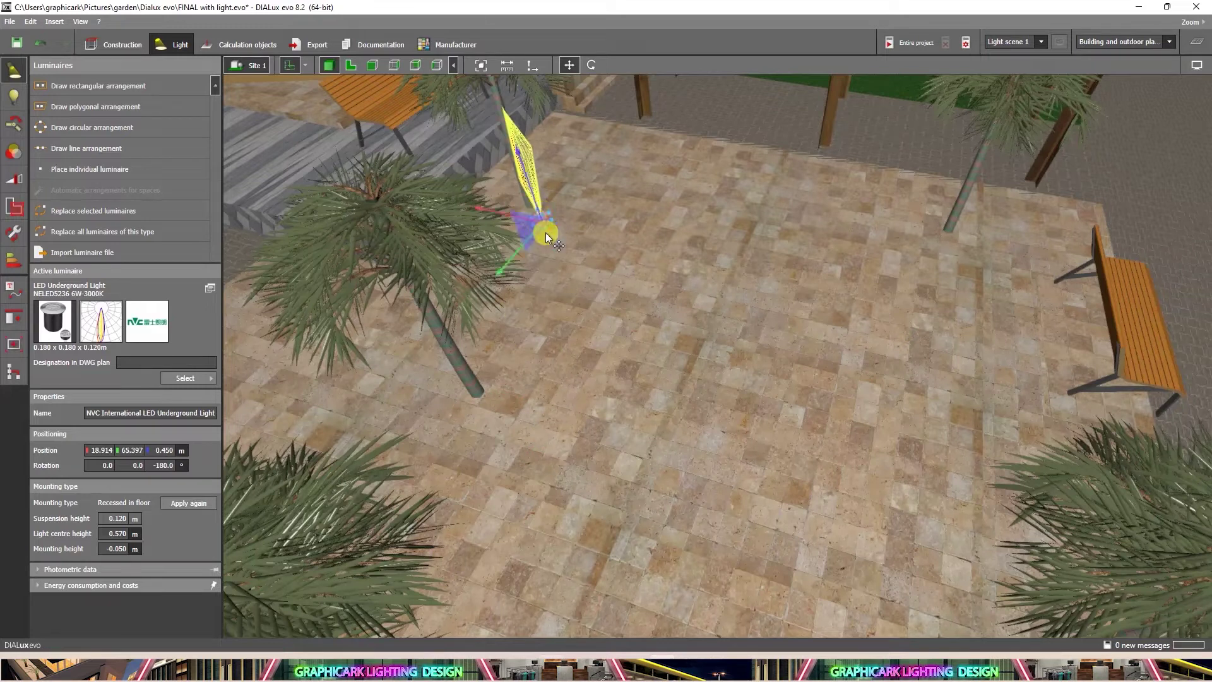
pyautogui.moveTo(540, 219); pyautogui.dragTo(545, 229)
pyautogui.scroll(-3, 547, 231)
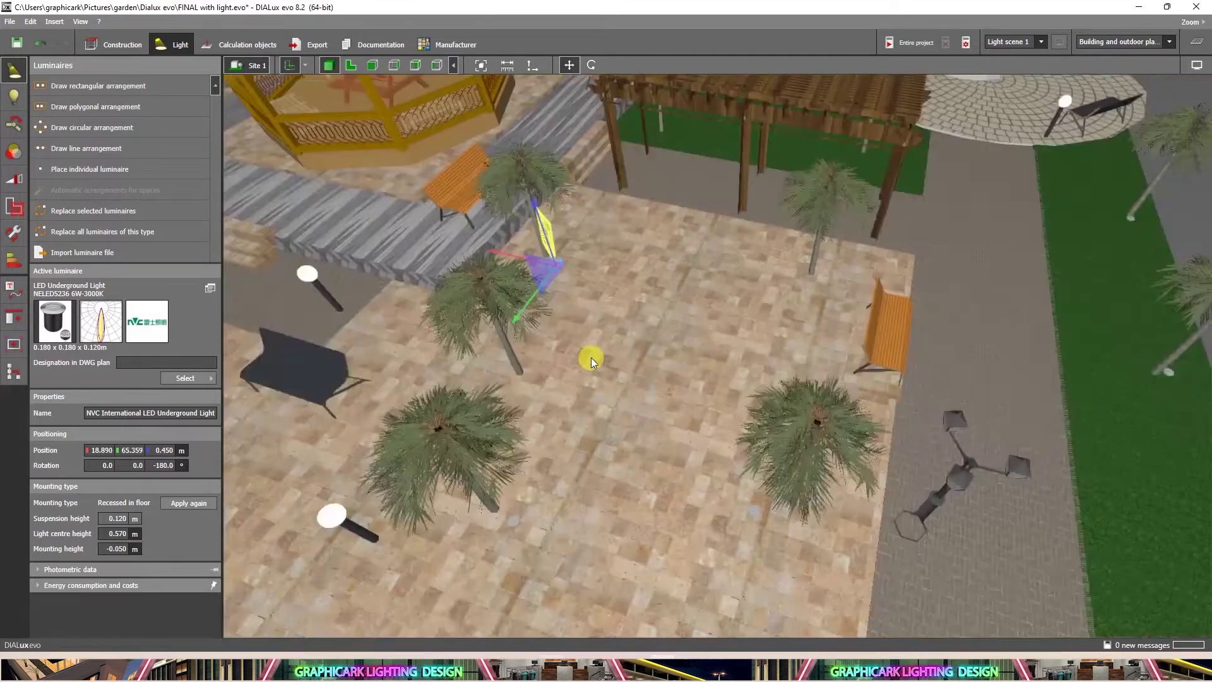
# Copy the underground luminaire to the middle palm of the row facing the gazebo, at about 17.74, 68.09 m
pyautogui.moveTo(585, 358); pyautogui.dragTo(661, 342, button='middle')
pyautogui.moveTo(661, 338); pyautogui.dragTo(612, 377, button='right')
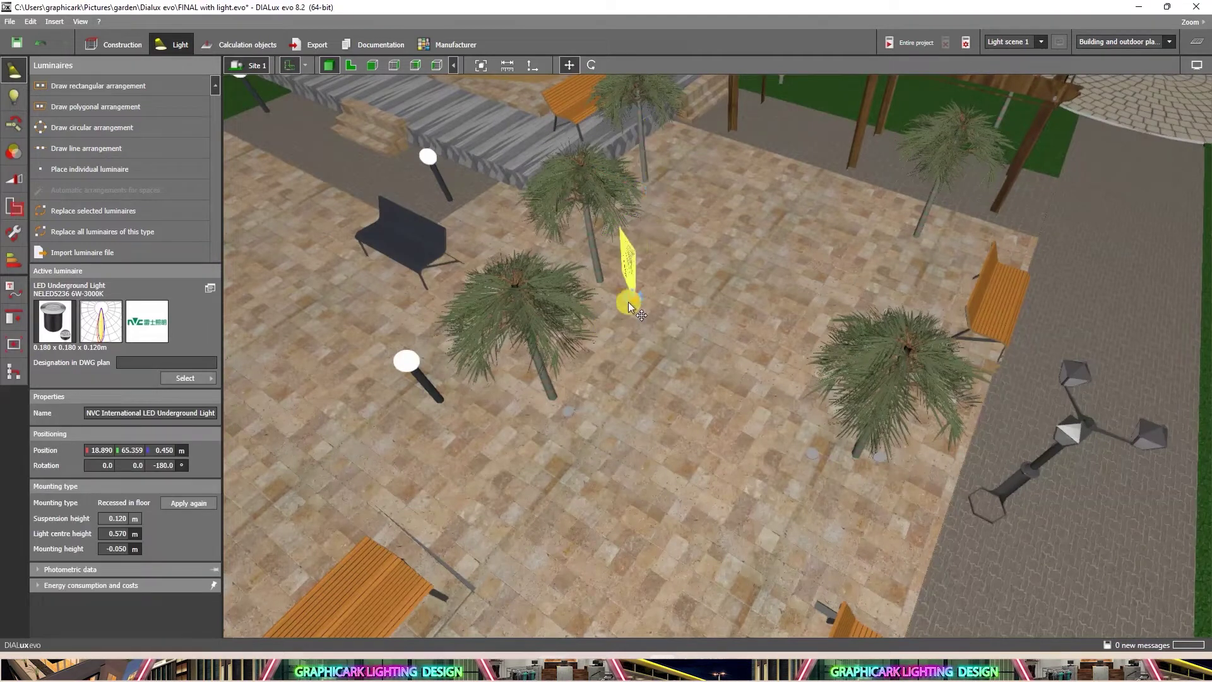
pyautogui.moveTo(614, 288); pyautogui.dragTo(665, 335)
pyautogui.scroll(-5, 683, 343)
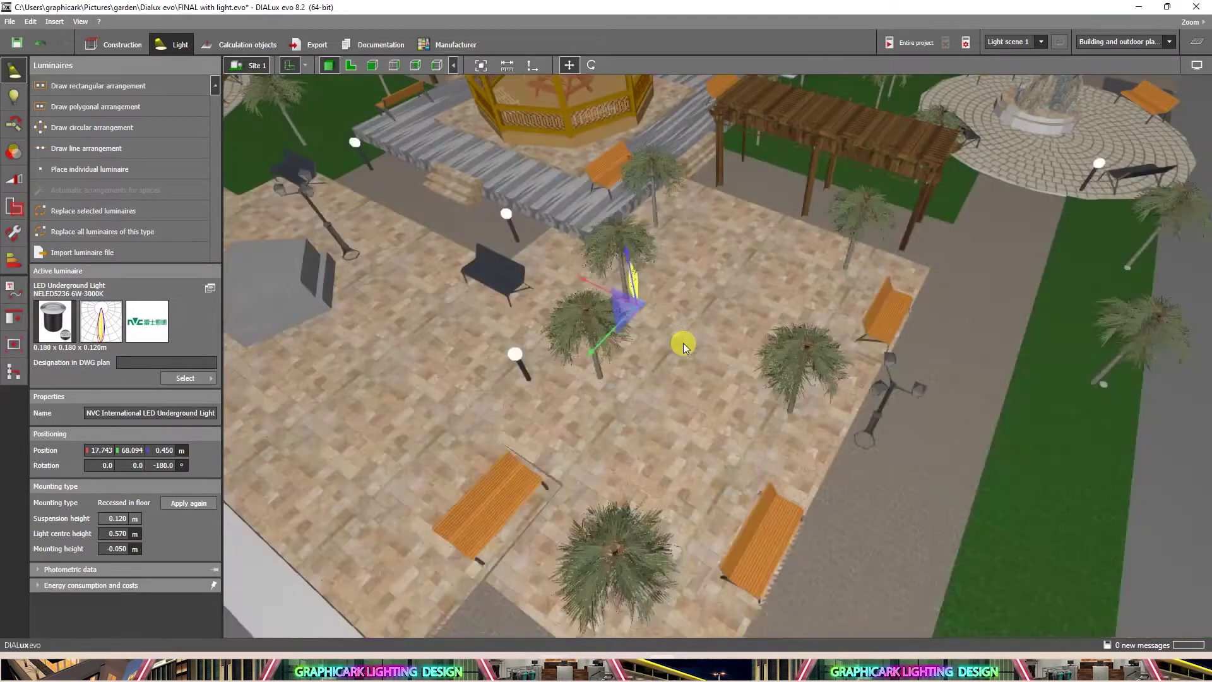
pyautogui.scroll(5, 693, 332)
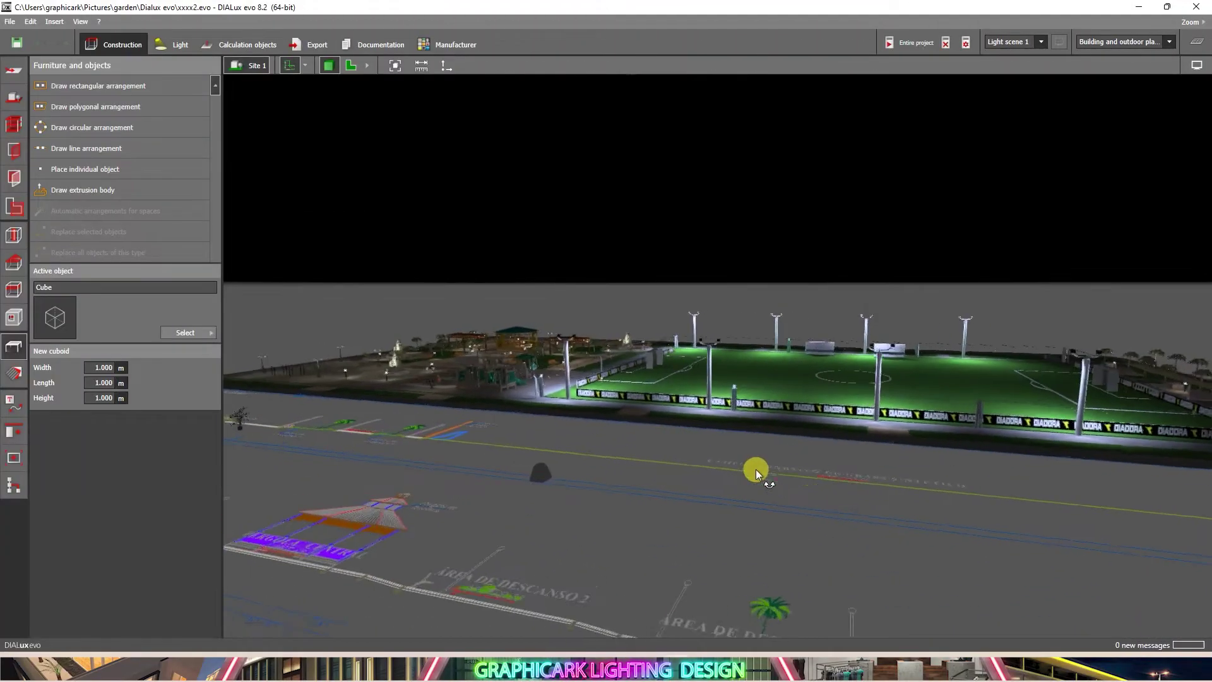
# Examine the night lighting of the finished park project around the football pitch, palms, pergola, gazebo and fountain plazas
pyautogui.moveTo(756, 470); pyautogui.dragTo(628, 494, button='right')
pyautogui.scroll(5, 786, 456)
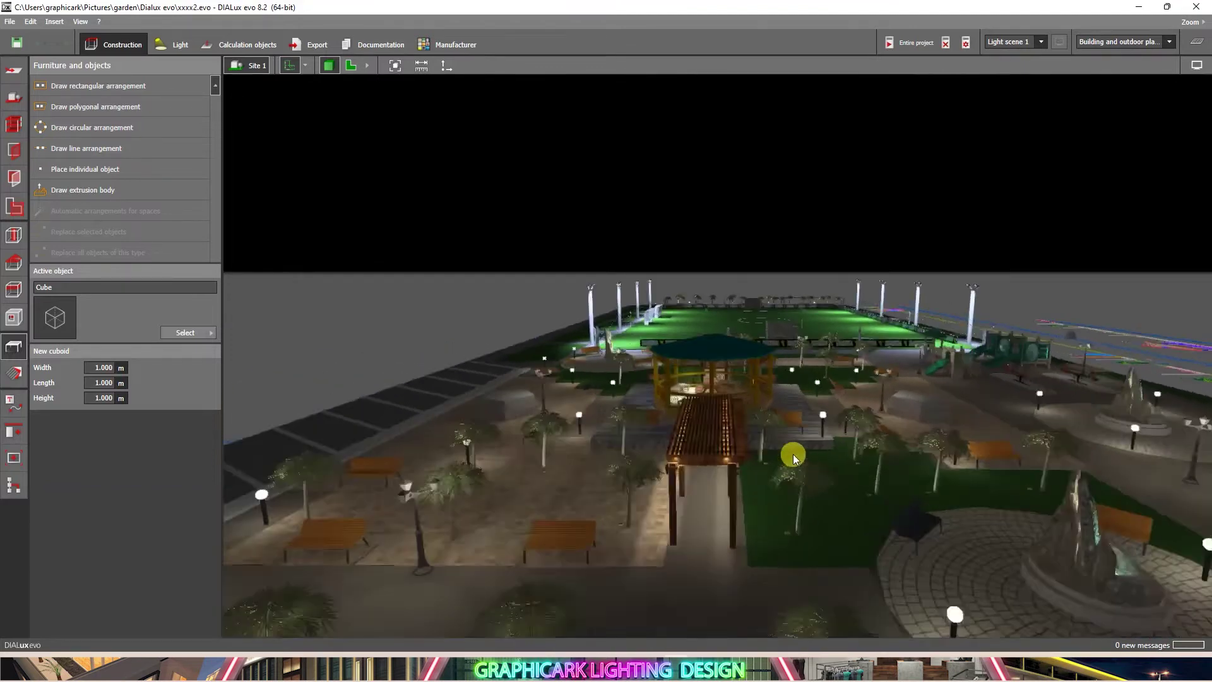
pyautogui.moveTo(797, 453); pyautogui.dragTo(790, 452, button='middle')
pyautogui.moveTo(790, 451); pyautogui.dragTo(554, 326, button='right')
pyautogui.scroll(12, 743, 258)
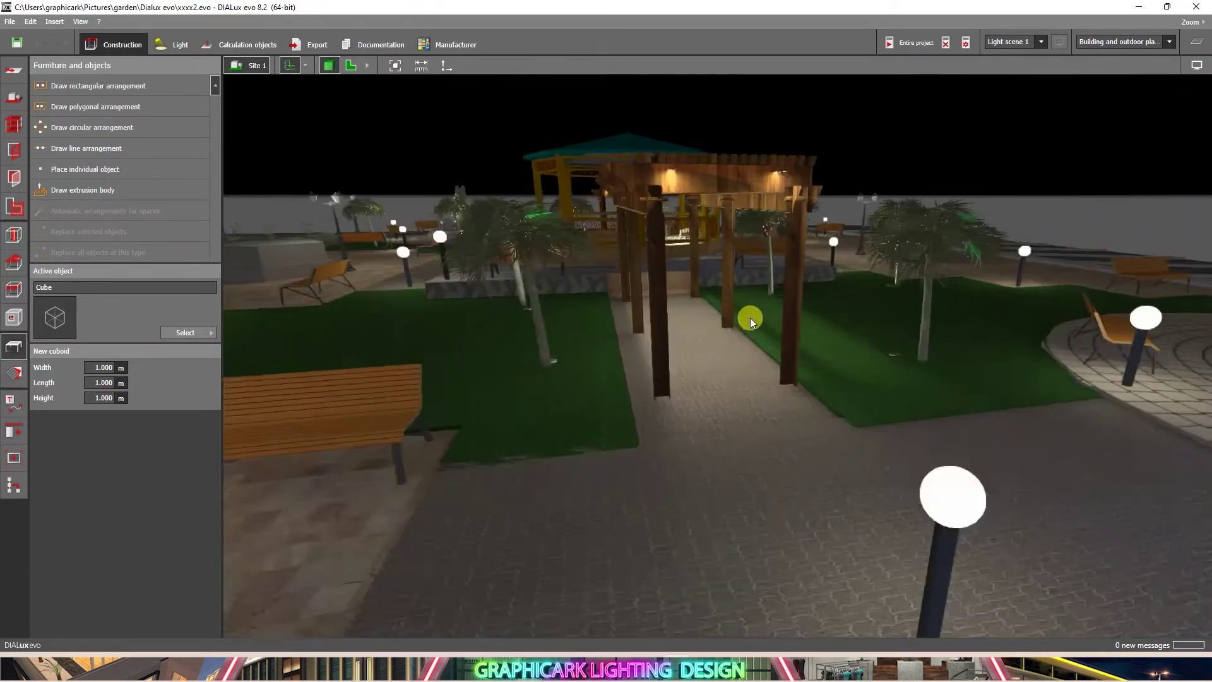
pyautogui.moveTo(750, 317); pyautogui.dragTo(574, 327, button='right')
pyautogui.scroll(-8, 642, 329)
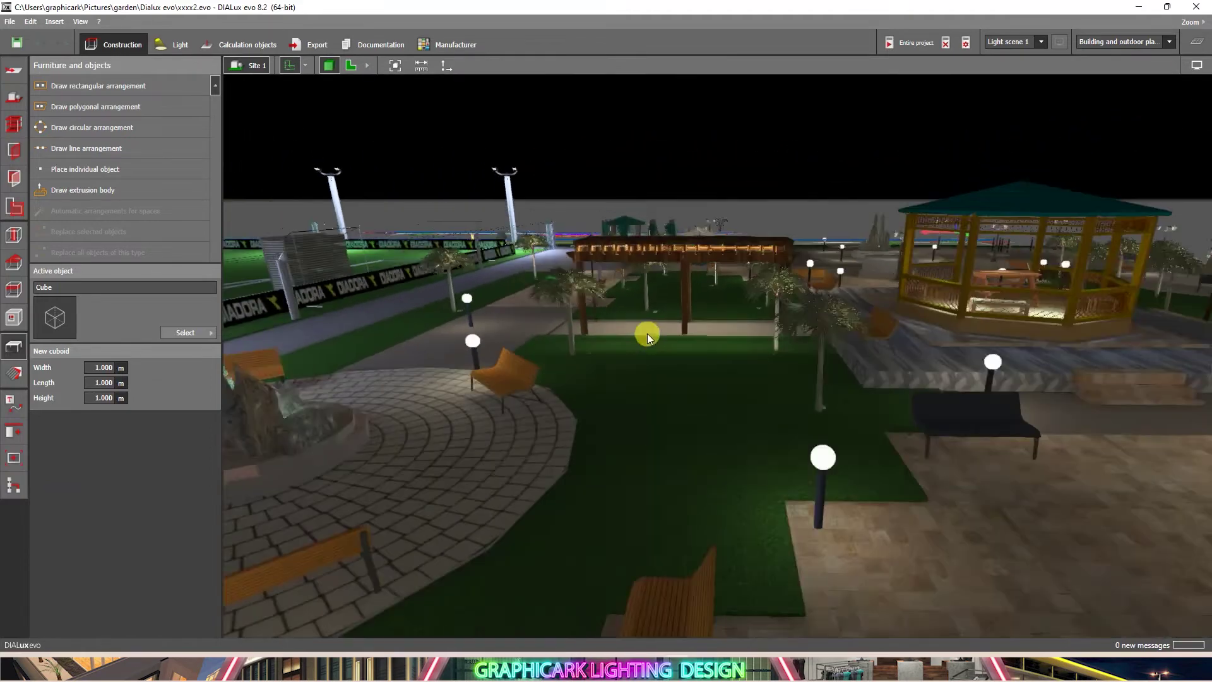
pyautogui.moveTo(635, 355); pyautogui.dragTo(548, 387, button='right')
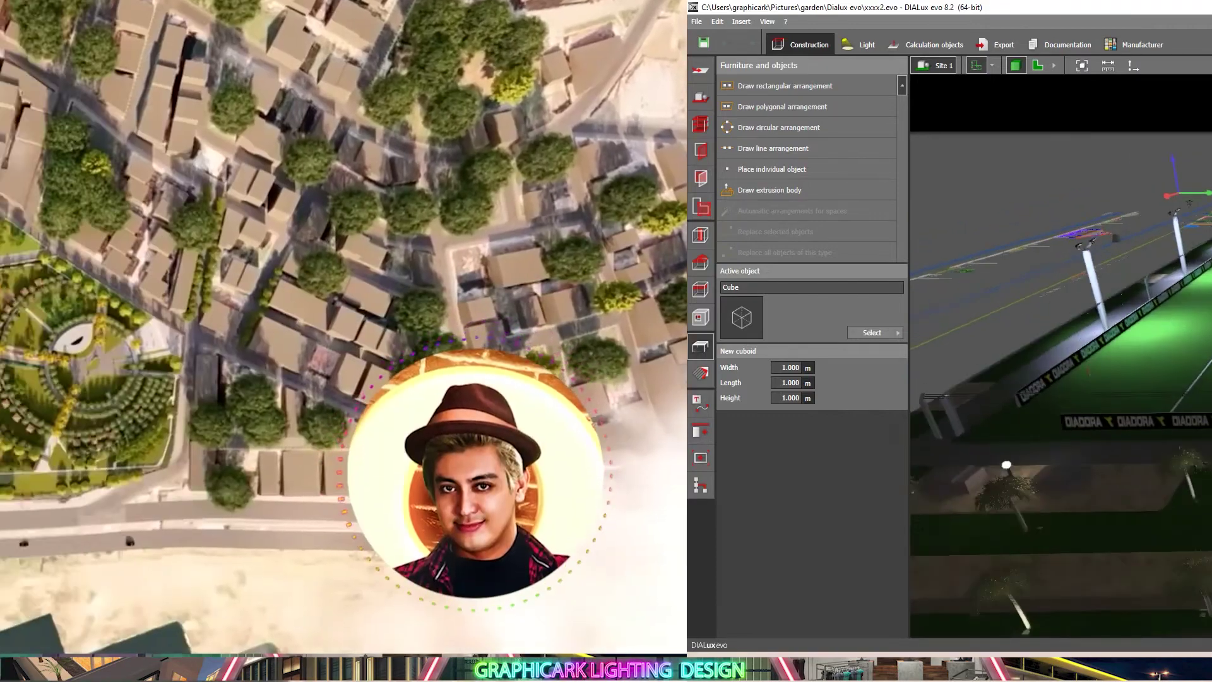